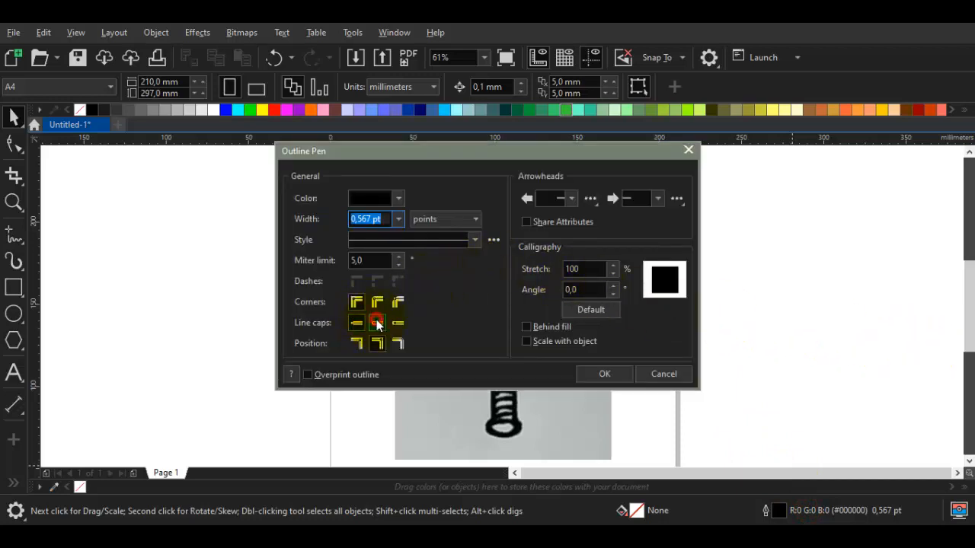
- Set the default outline width to 4 pt for new objects
left_click(393, 216)
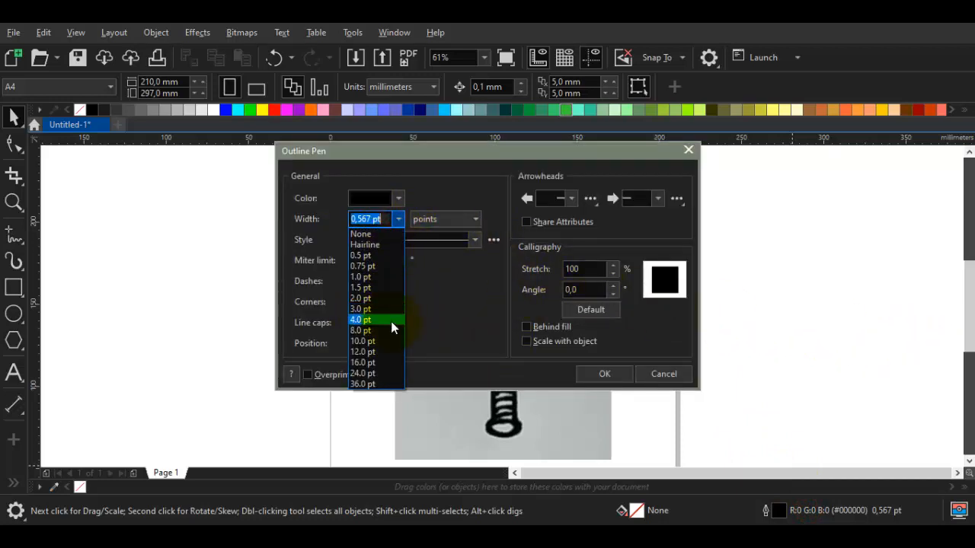
left_click(372, 318)
left_click(608, 374)
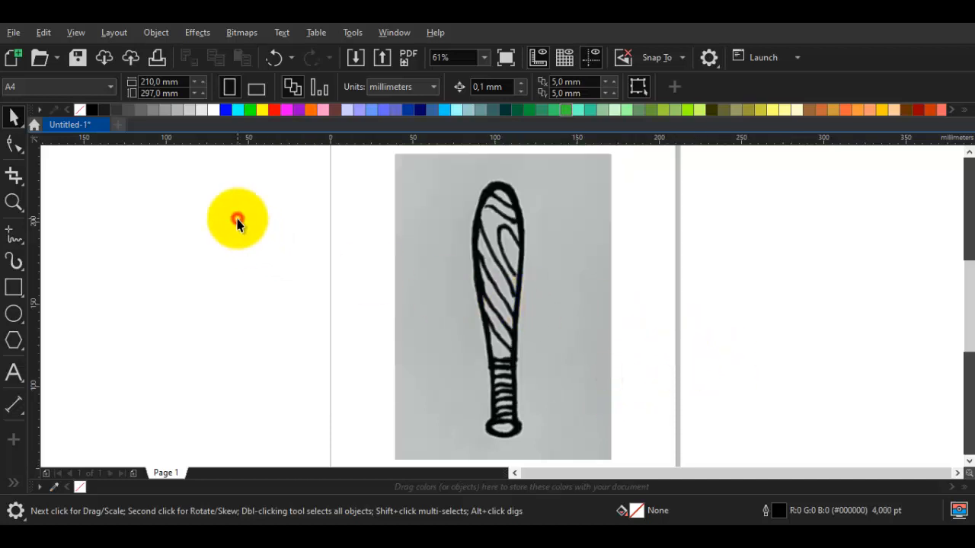
- Draw a rectangle about 26 by 99 mm over the bat's barrel and widen it symmetrically to about 29 mm
left_click_drag(489, 322, 450, 294)
left_click(15, 288)
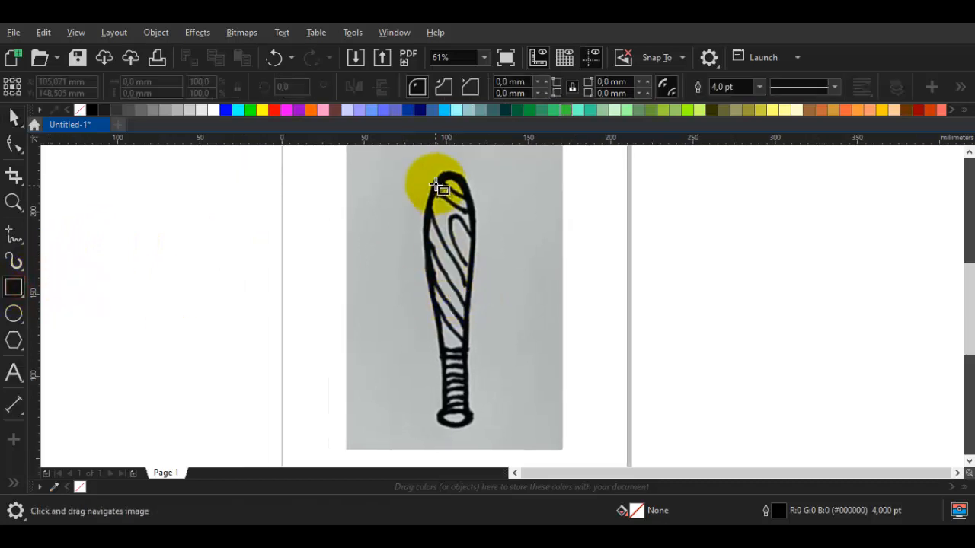
left_click_drag(430, 173, 455, 326)
scroll(427, 254, "up", 3)
key("space")
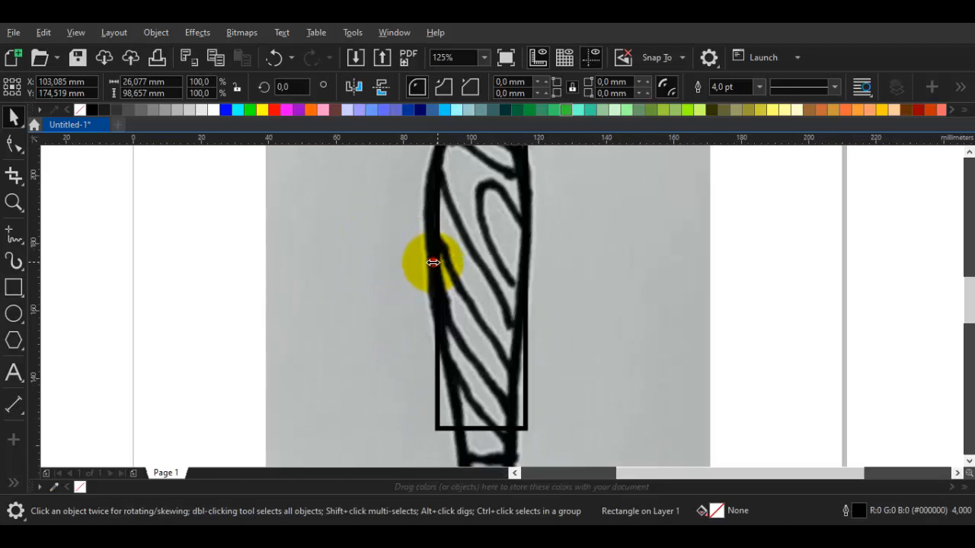
left_click_drag(433, 262, 423, 263)
scroll(481, 284, "down", 5)
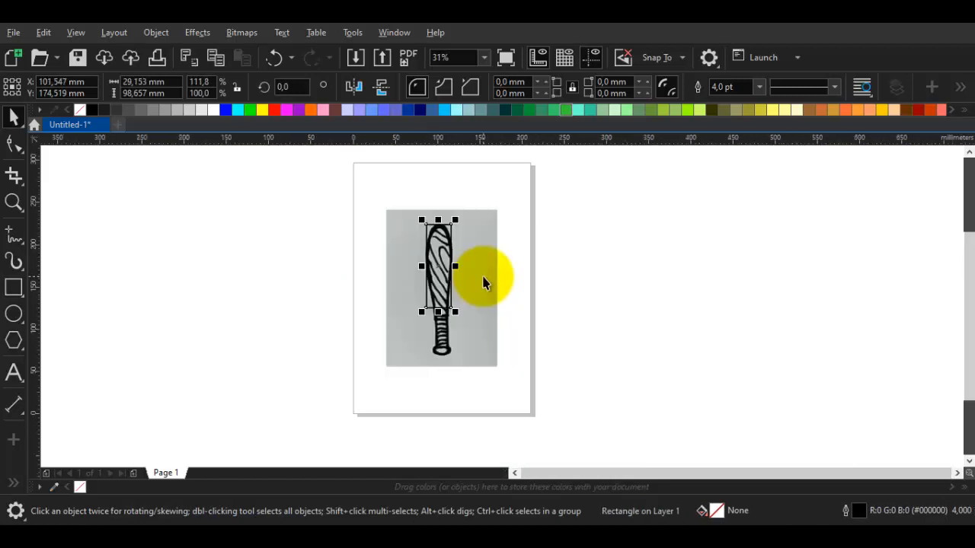
- Scale the barrel rectangle and the bat reference image down together proportionally around their common centre, in two passes
left_click(484, 277, "shift")
left_click_drag(501, 206, 483, 228)
scroll(488, 227, "up", 3)
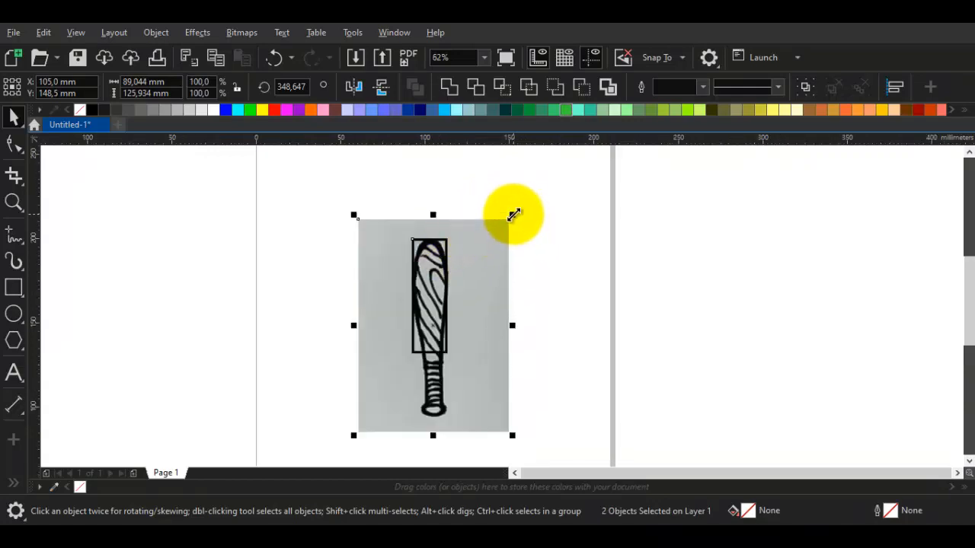
scroll(435, 276, "up", 6)
left_click(435, 276)
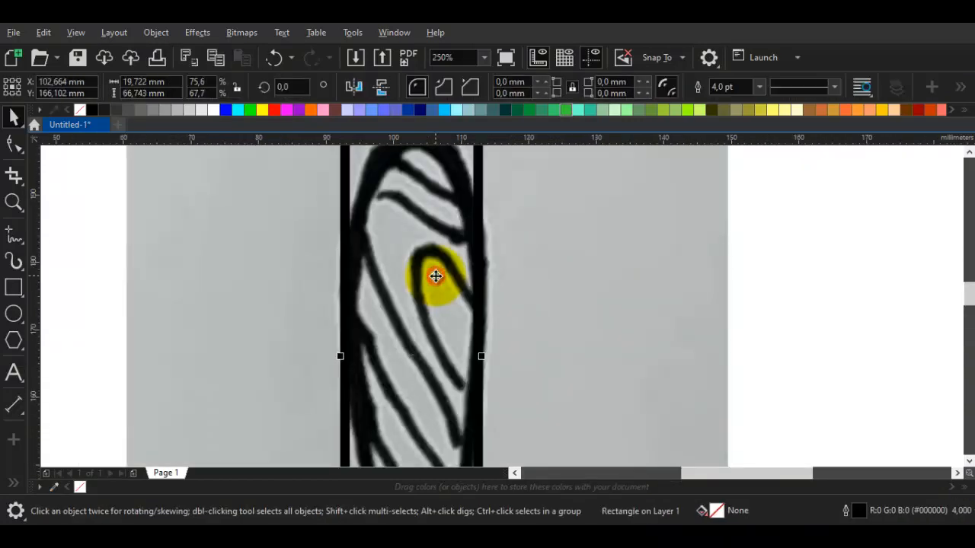
scroll(435, 277, "down", 3)
left_click(508, 239, "shift")
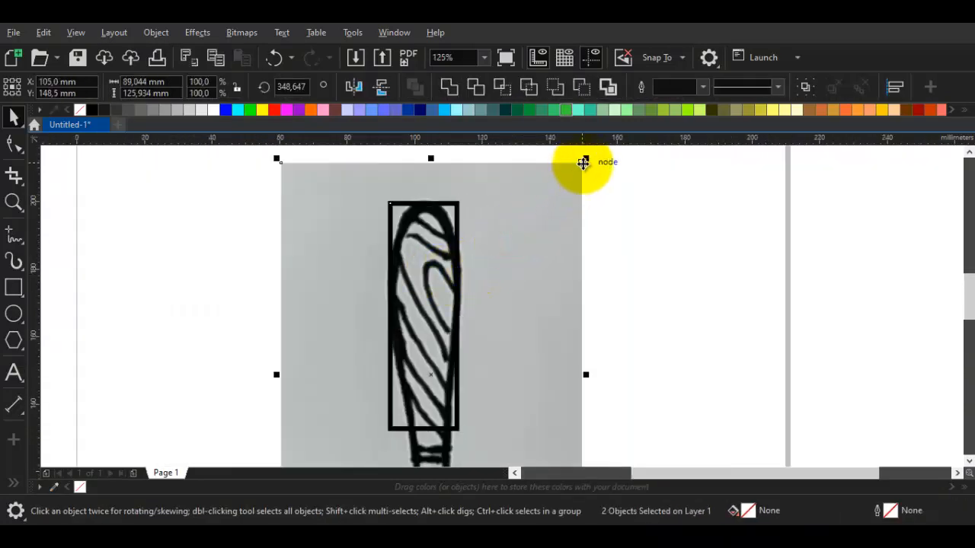
left_click_drag(588, 158, 596, 237)
- Stretch the barrel rectangle vertically so it measures about 15 by 66 mm
left_click(453, 275)
left_click_drag(426, 352, 507, 245)
left_click_drag(507, 313, 505, 365)
left_click_drag(527, 208, 500, 309)
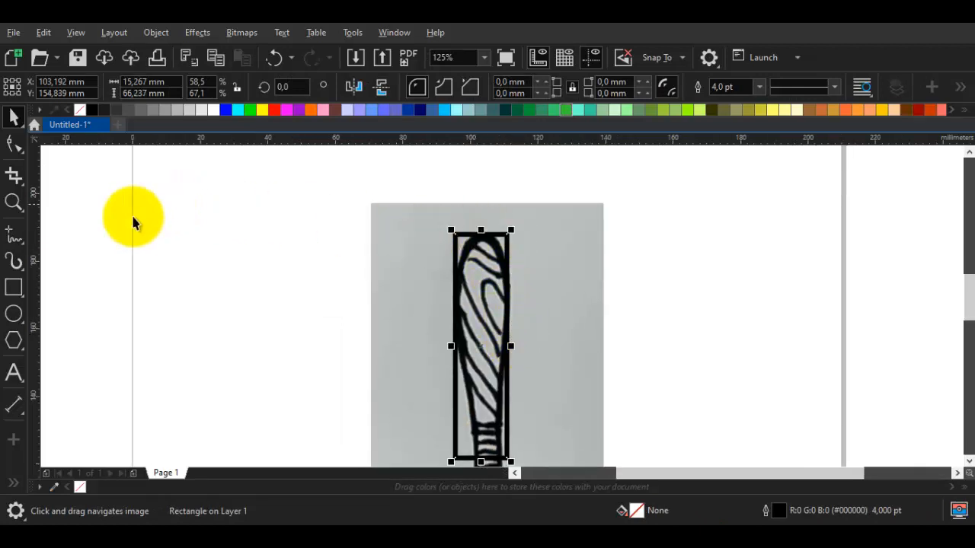
- Round all corners of the barrel rectangle to a radius of about 7.6 mm and move it slightly down the bat
left_click(14, 145)
scroll(463, 231, "up", 5)
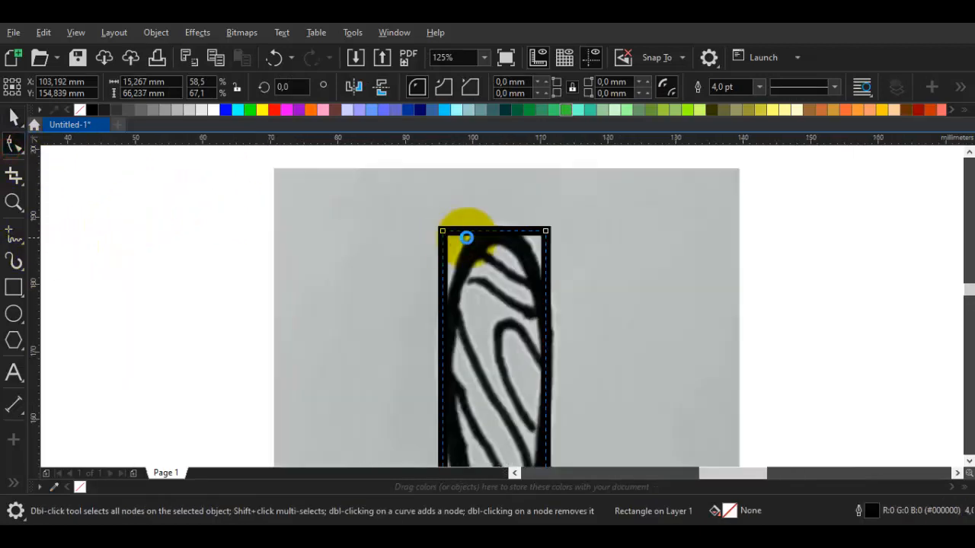
left_click_drag(417, 226, 526, 214)
key("space")
scroll(531, 300, "down", 1)
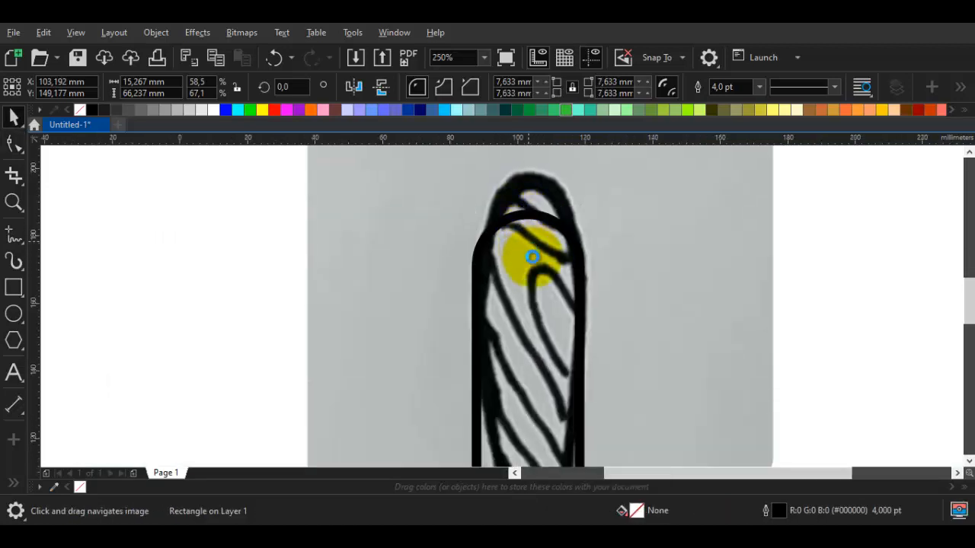
scroll(533, 259, "down", 1)
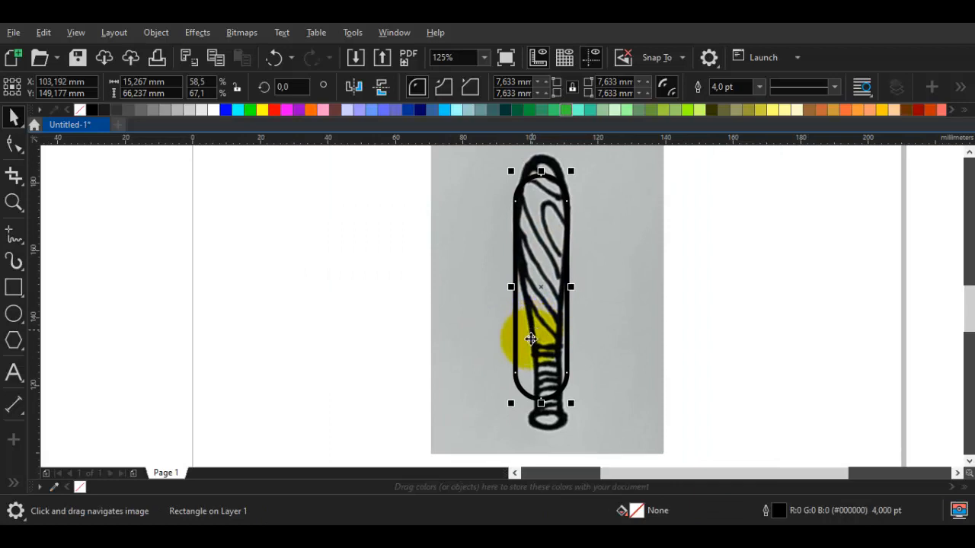
- Draw a rectangle about 15 by 10 mm across the lower barrel shape and narrow it symmetrically to about 10 mm for the handle
left_click_drag(531, 349, 514, 319)
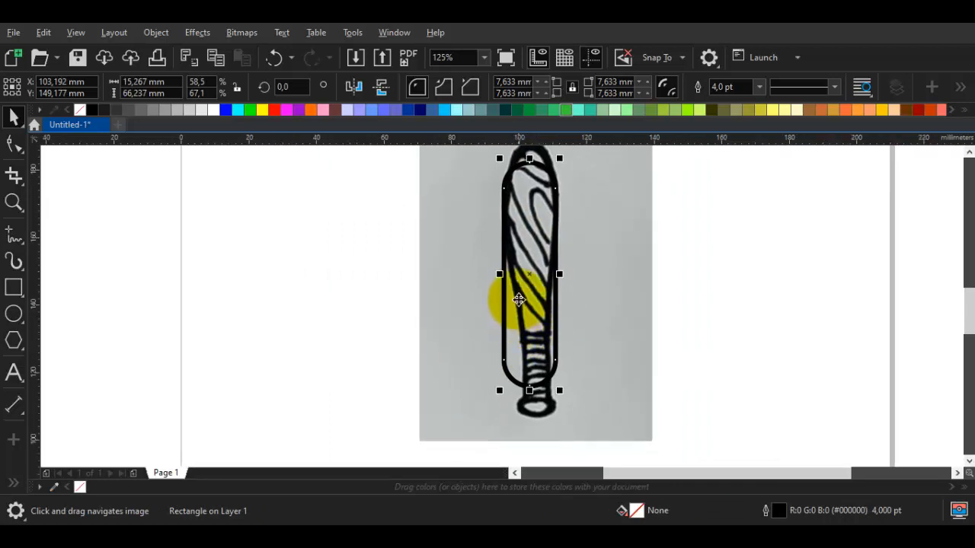
scroll(532, 373, "up", 1)
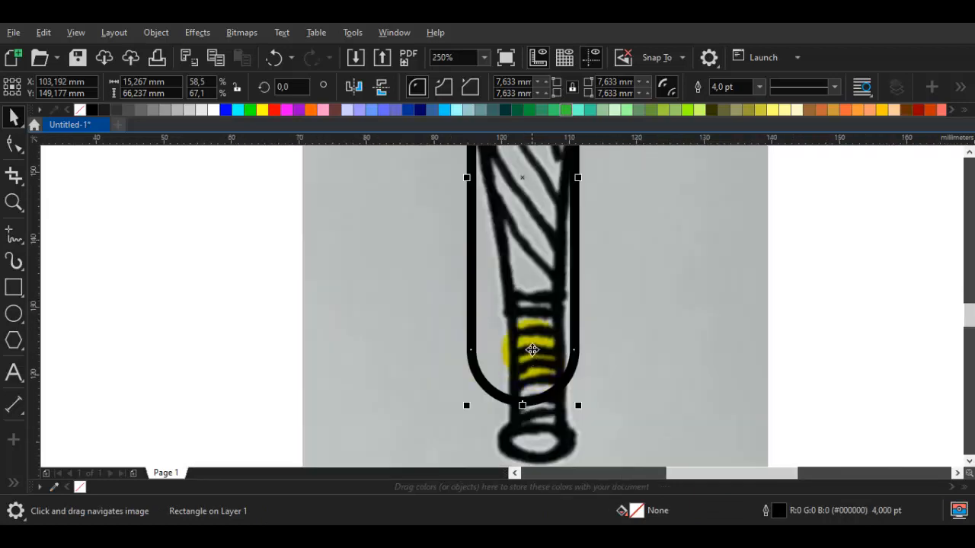
left_click_drag(526, 318, 522, 315)
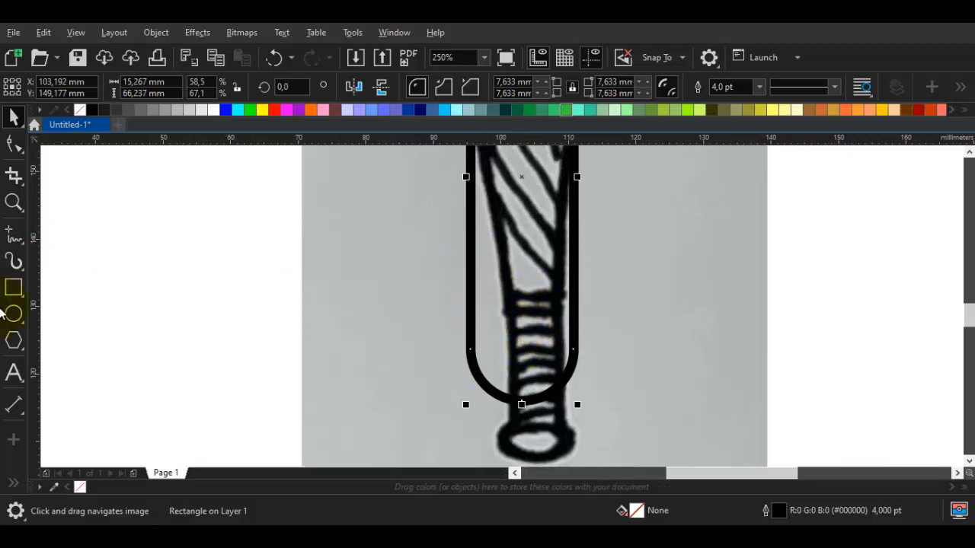
left_click(15, 290)
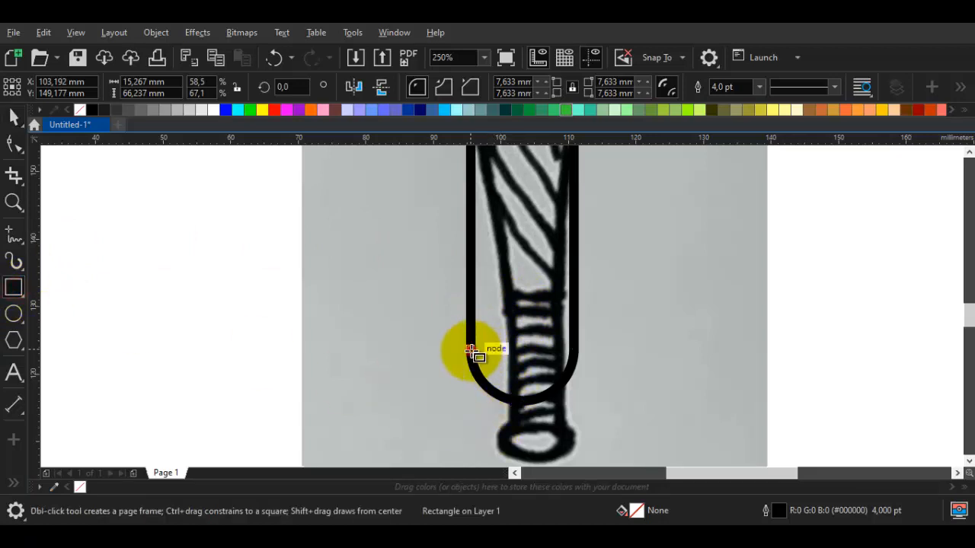
left_click_drag(471, 352, 571, 281)
key("space")
left_click_drag(579, 318, 559, 325)
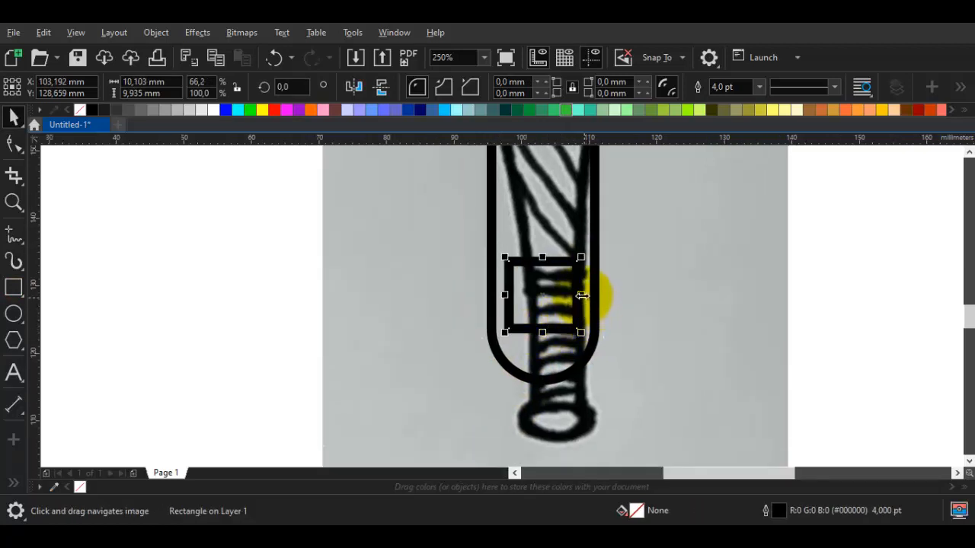
left_click_drag(579, 294, 577, 295)
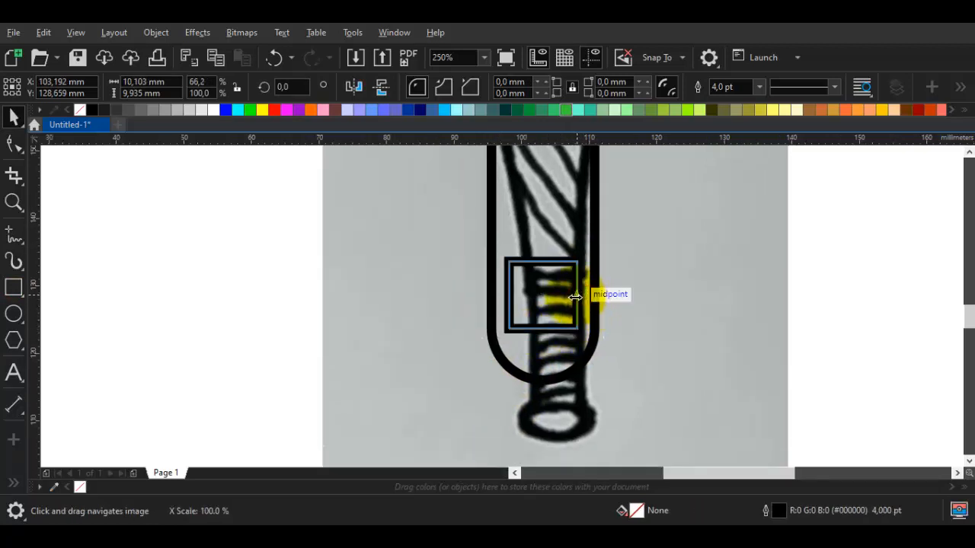
left_click_drag(576, 303, 576, 303)
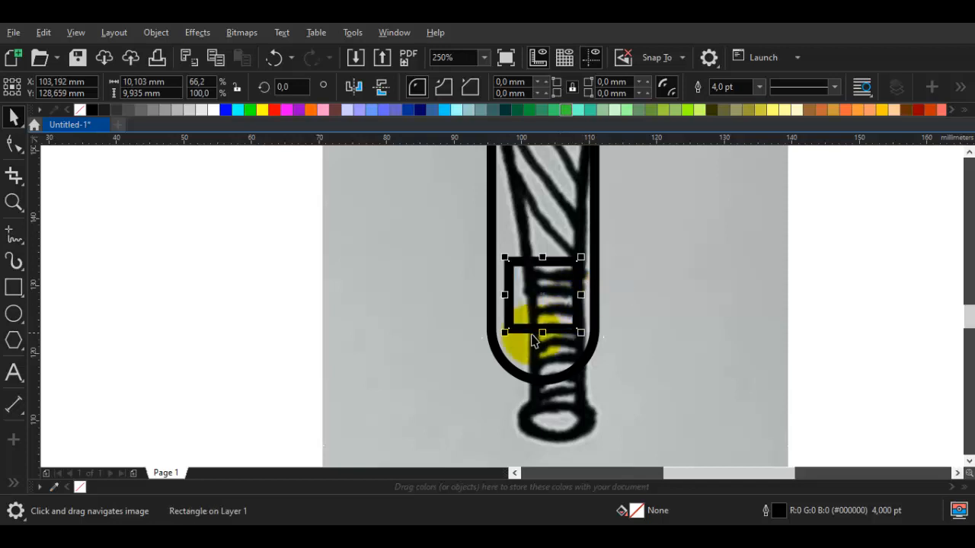
- Move the handle rectangle slightly down and extend its bottom edge past the knob to a height of about 30 mm
left_click_drag(539, 334, 546, 336)
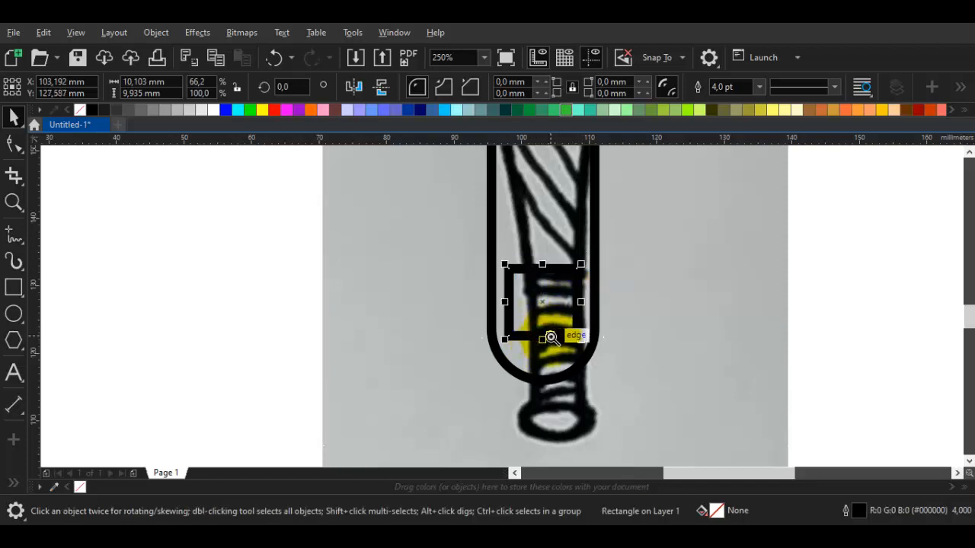
key("z")
key("space")
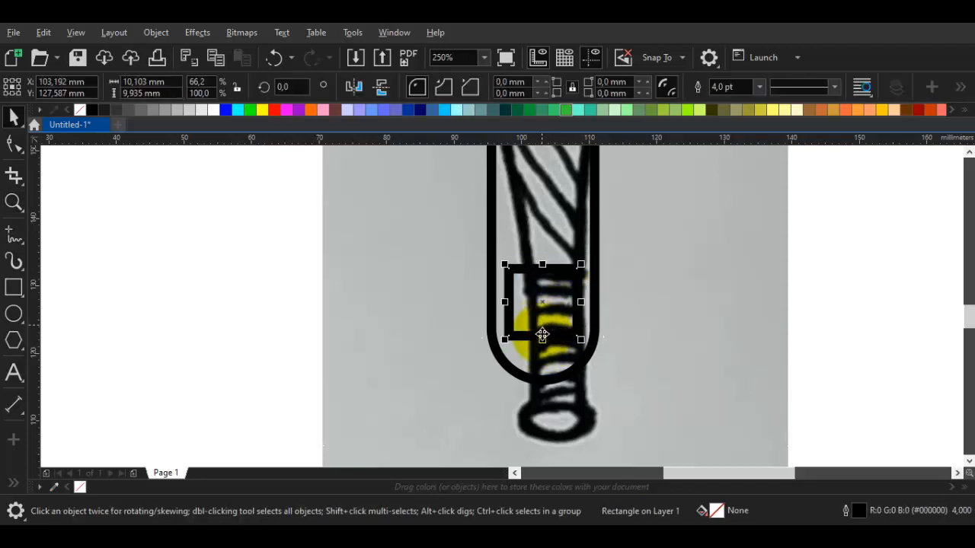
left_click_drag(538, 381, 529, 460)
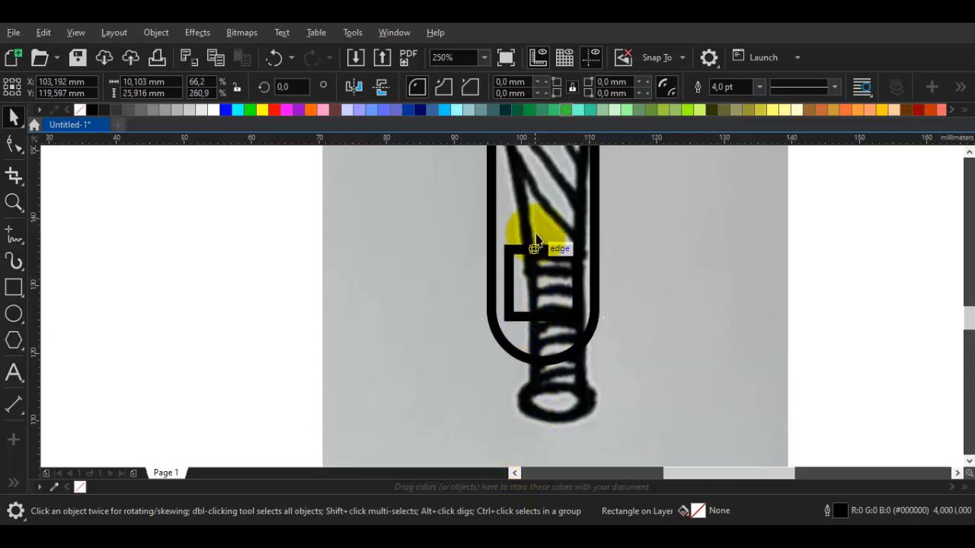
- Convert the rounded barrel rectangle to curves
left_click(537, 221)
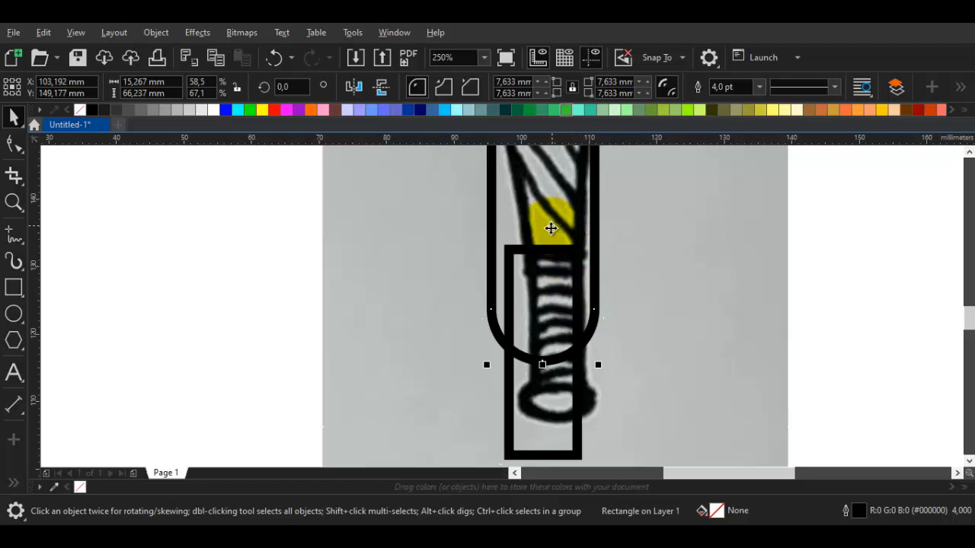
left_click(567, 189)
right_click(571, 190)
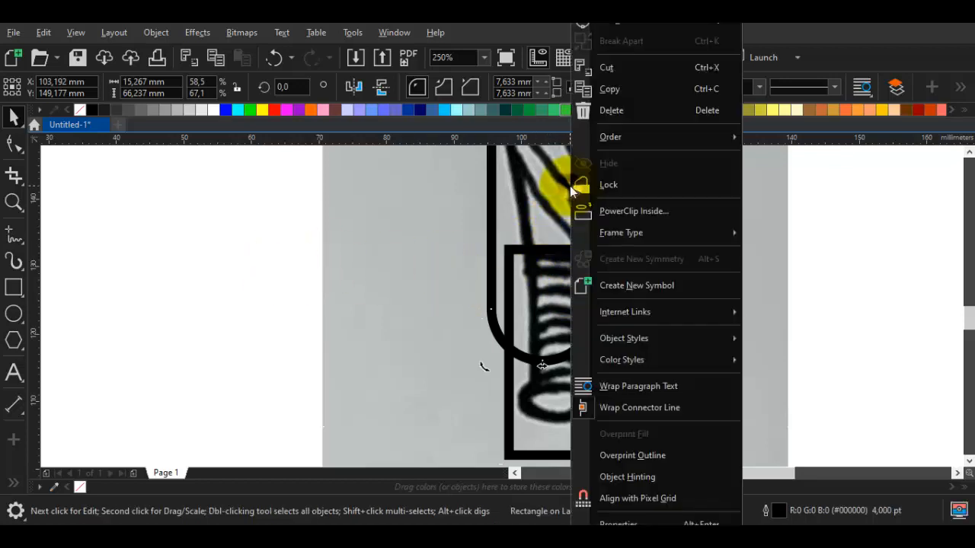
left_click(613, 29)
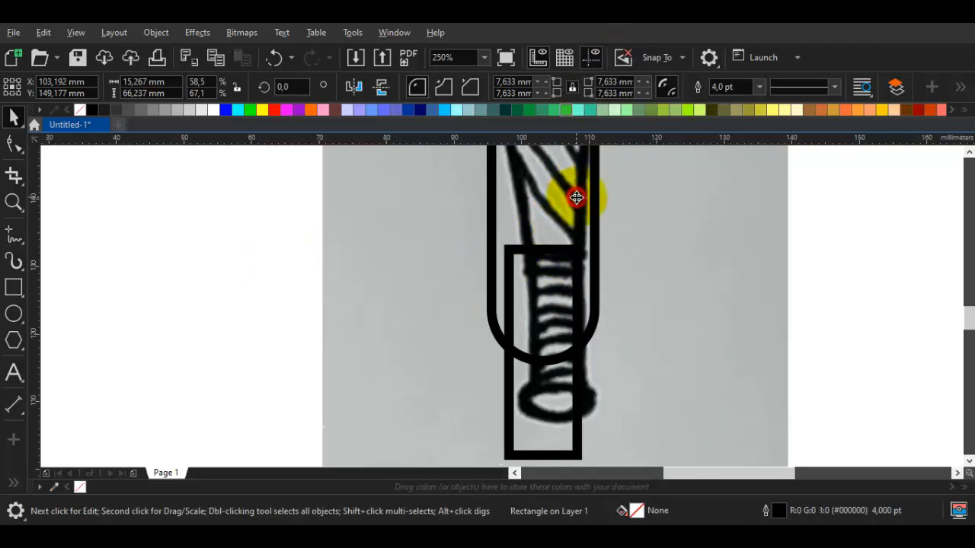
key("ctrl+q")
- Taper the barrel curve by moving its two lower side nodes inward to the edges of the handle rectangle
key("F10")
left_click_drag(597, 313, 579, 313)
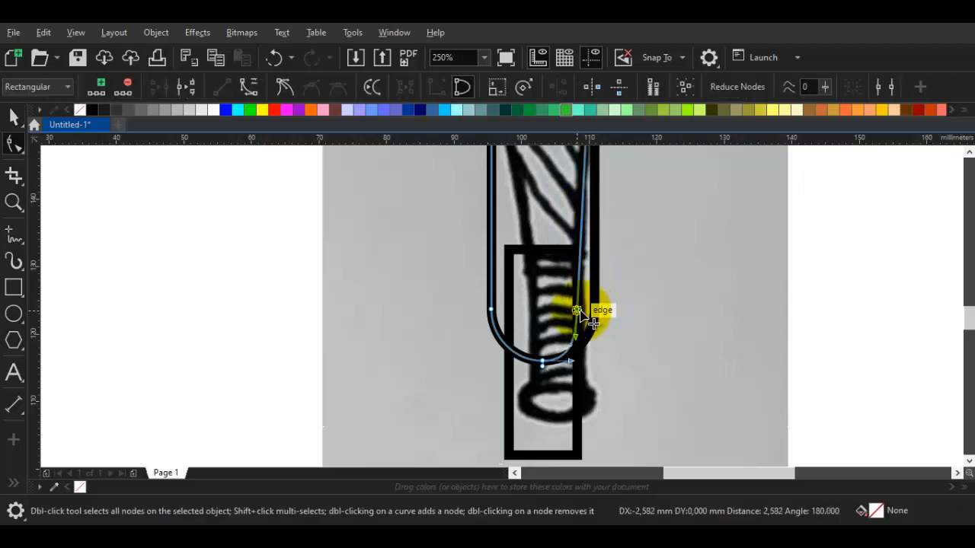
left_click(489, 309)
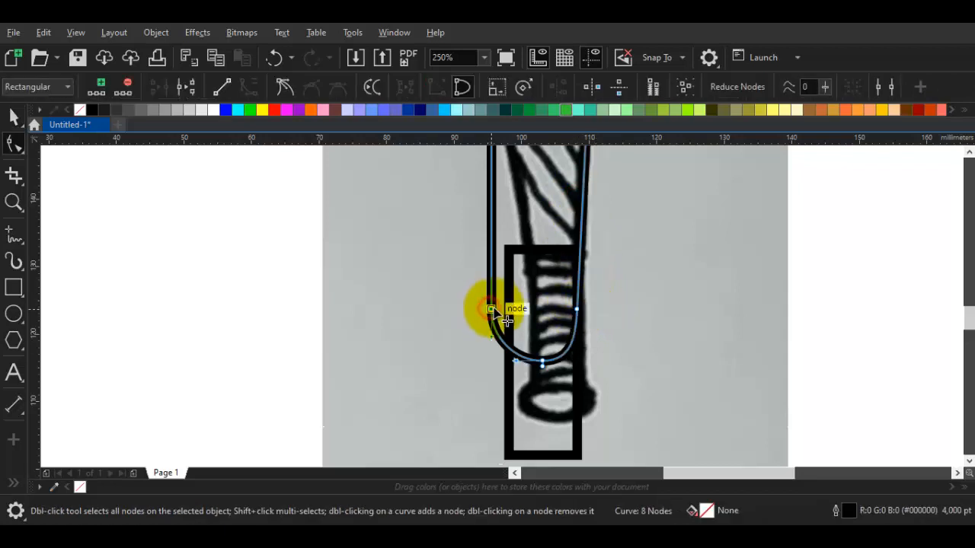
left_click_drag(491, 310, 509, 309)
scroll(517, 299, "down", 2)
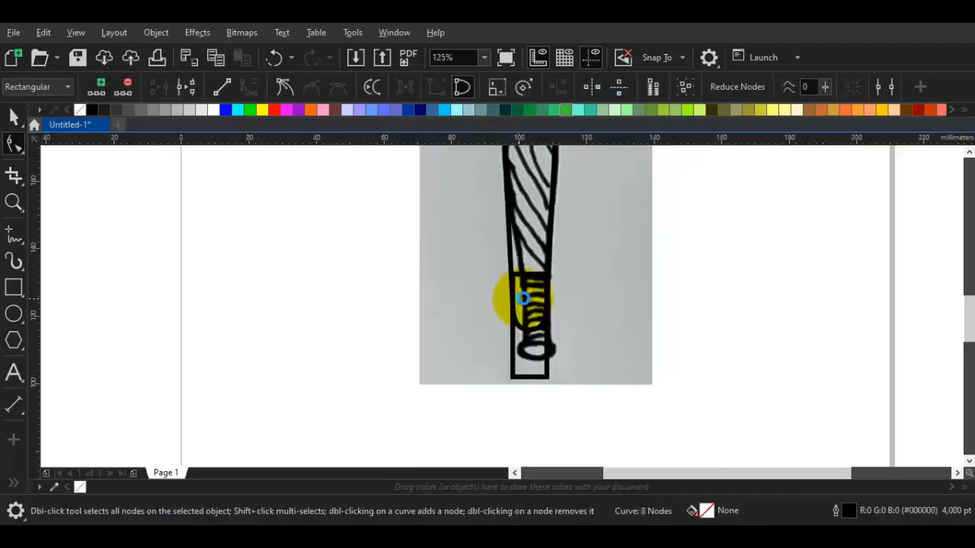
scroll(531, 285, "up", 1)
key("space")
key("Escape")
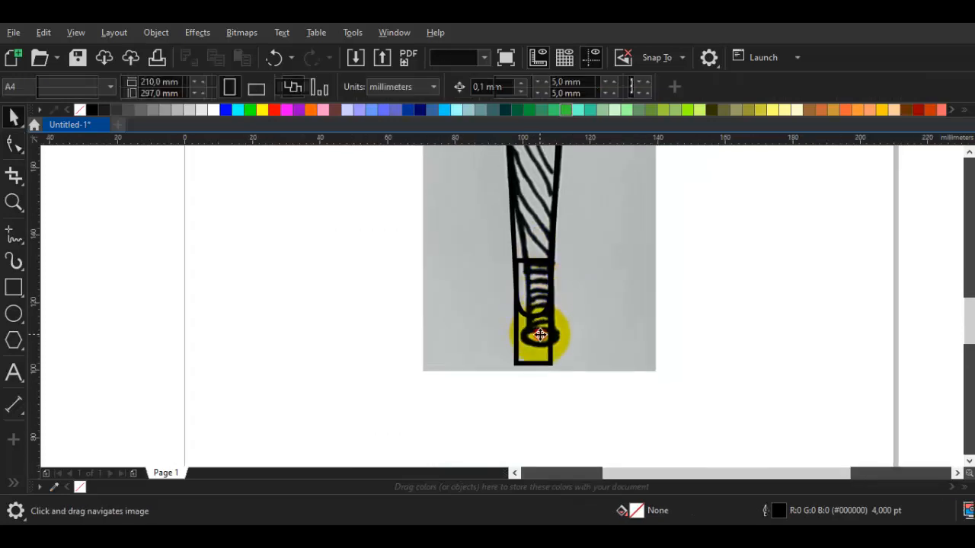
- Narrow the handle rectangle symmetrically to about 9 mm wide
left_click(537, 329)
scroll(544, 305, "up", 2)
scroll(559, 328, "up", 2)
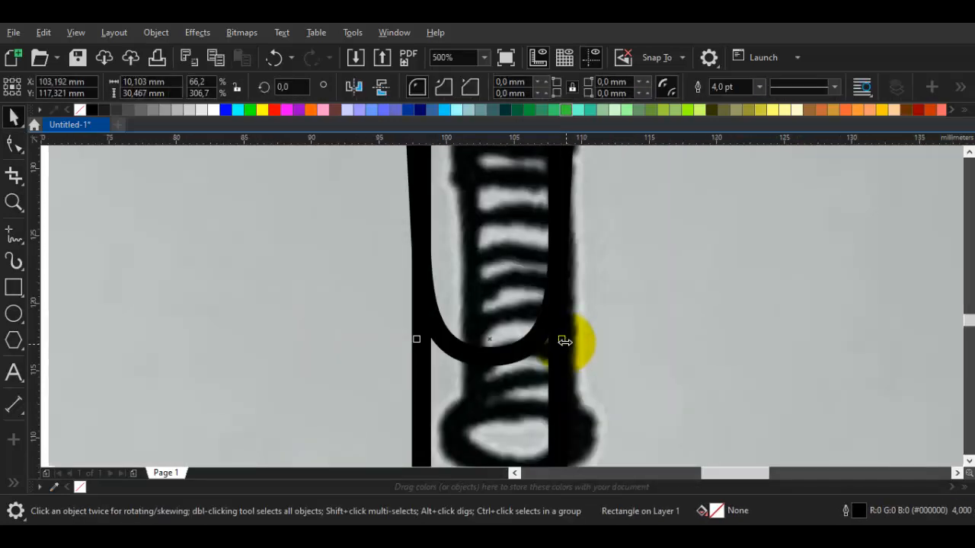
left_click_drag(563, 339, 558, 342)
scroll(557, 342, "down", 1)
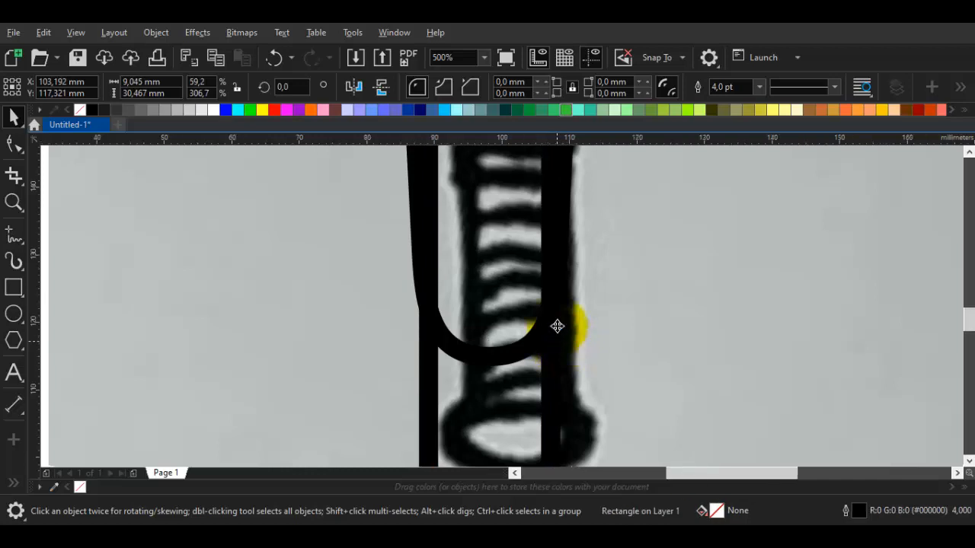
- Move the barrel curve's two lower side nodes further inward to meet the narrowed handle rectangle's edges
double_click(533, 202)
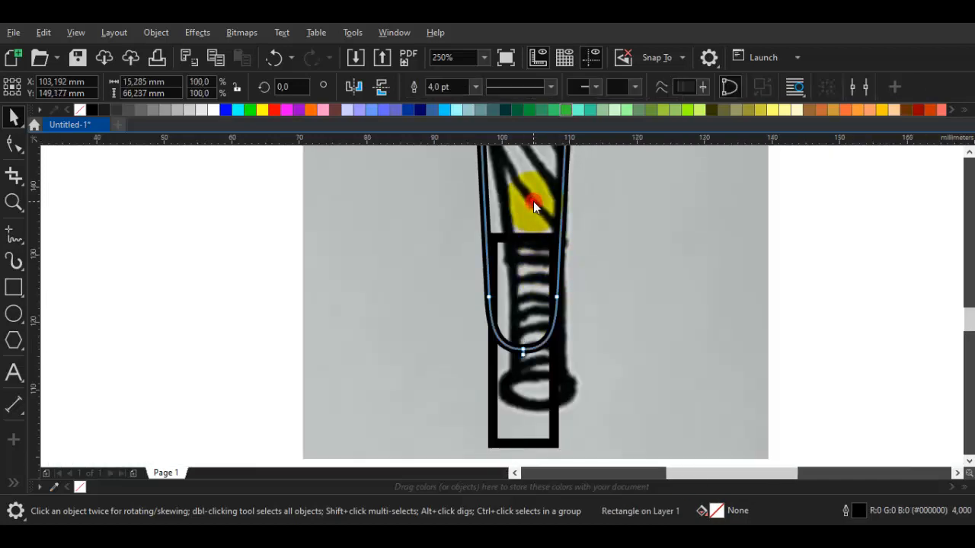
left_click(558, 299)
left_click_drag(557, 299, 553, 299)
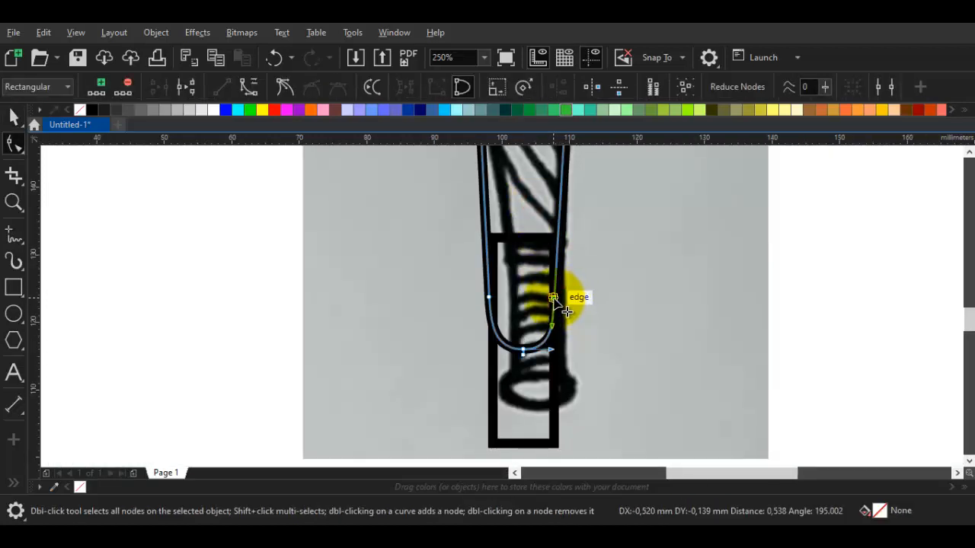
left_click_drag(489, 298, 495, 298)
scroll(495, 297, "down", 2)
key("space")
scroll(502, 204, "up", 1)
key("Escape")
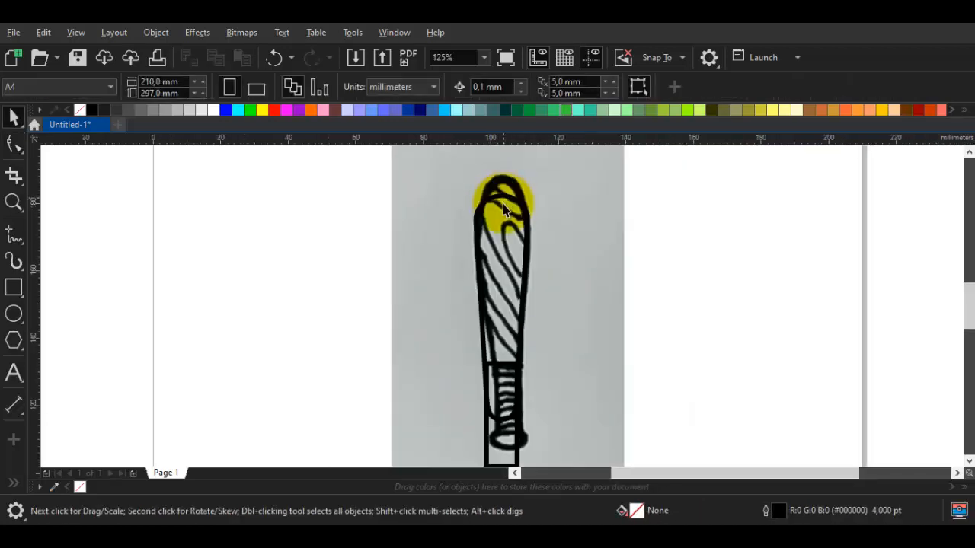
- Weld the handle rectangle and the barrel curve into a single bat outline
scroll(505, 294, "down", 3)
scroll(503, 305, "up", 3)
left_click(522, 313)
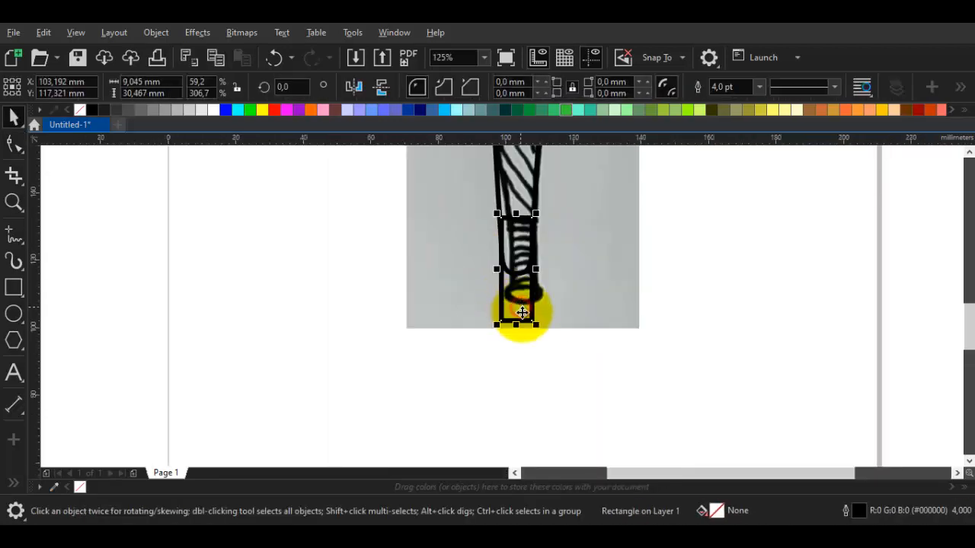
scroll(526, 305, "up", 2)
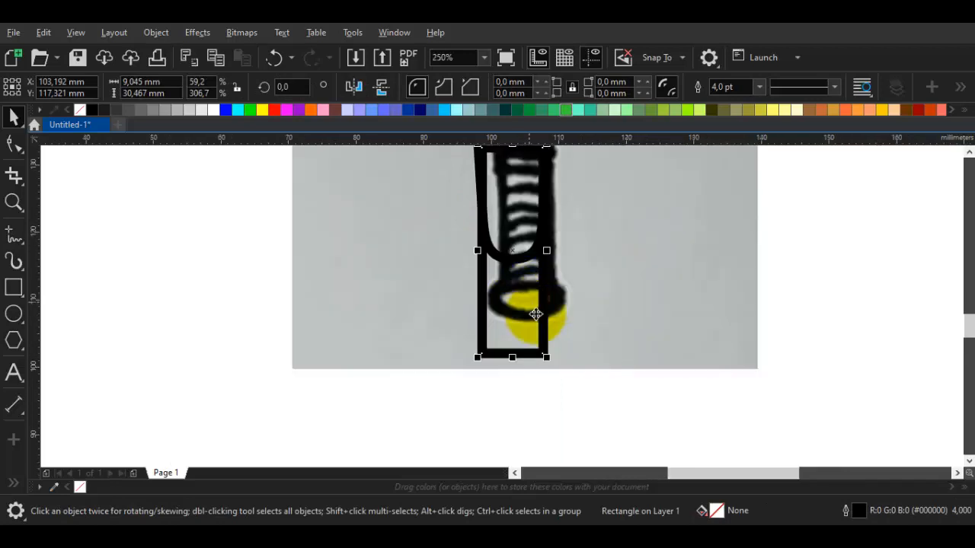
scroll(540, 265, "down", 2)
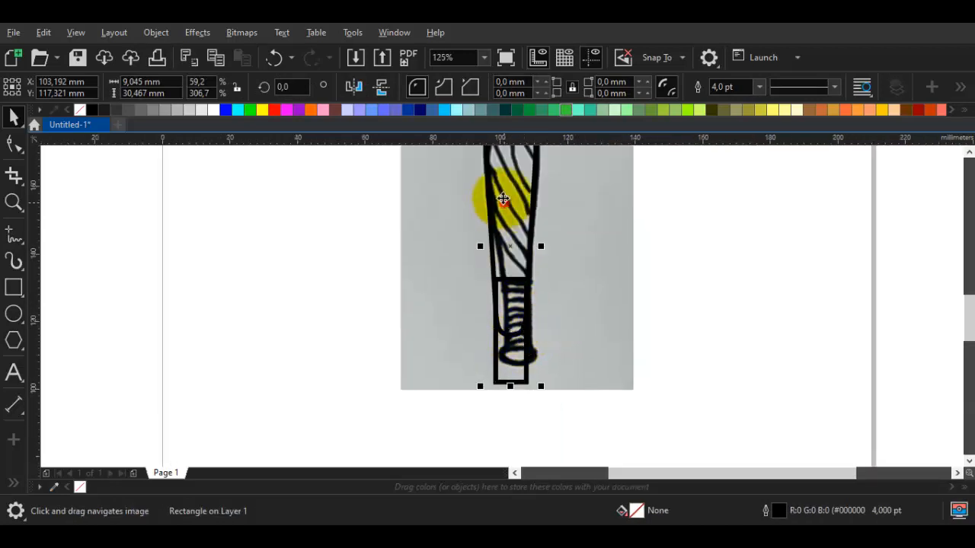
left_click(503, 202, "shift")
left_click(448, 80)
- Raise the top node of the welded bat outline to match the tip of the sketched barrel
key("F10")
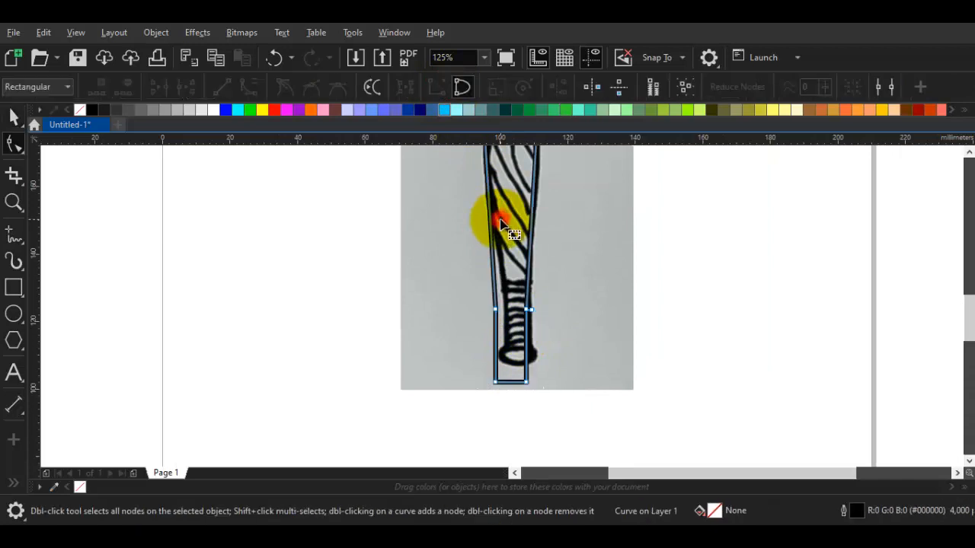
scroll(498, 219, "down", 2)
scroll(522, 218, "up", 4)
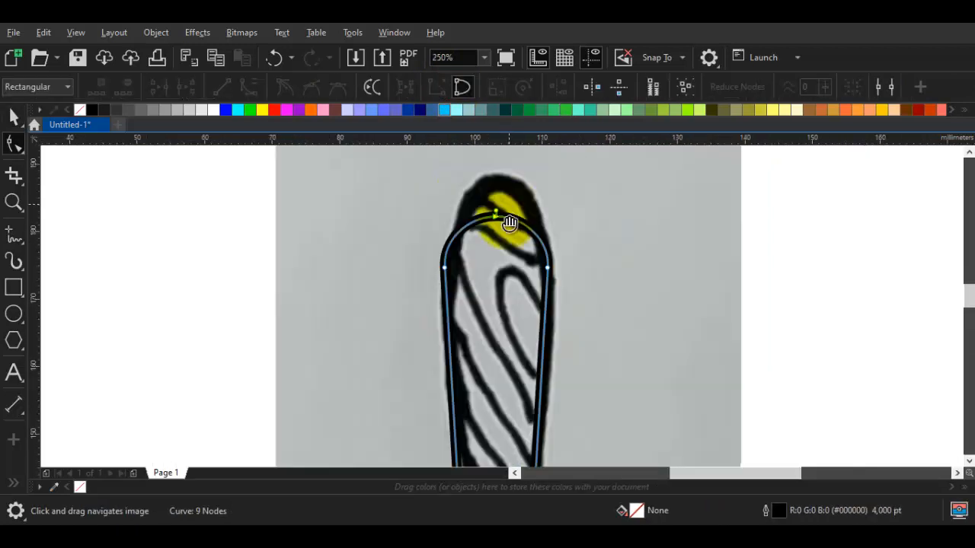
left_click_drag(491, 243, 491, 196)
double_click(492, 195)
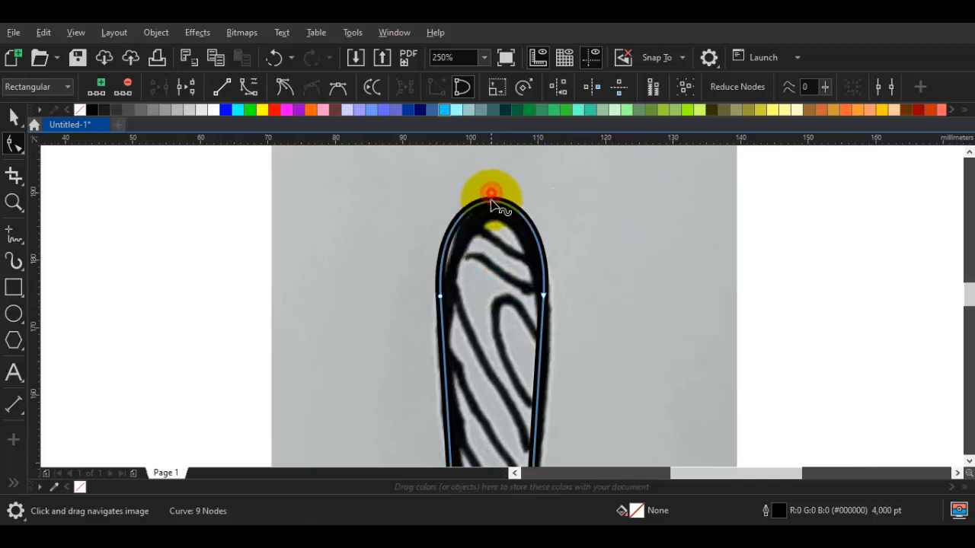
scroll(506, 253, "down", 1)
scroll(506, 253, "down", 4)
key("space")
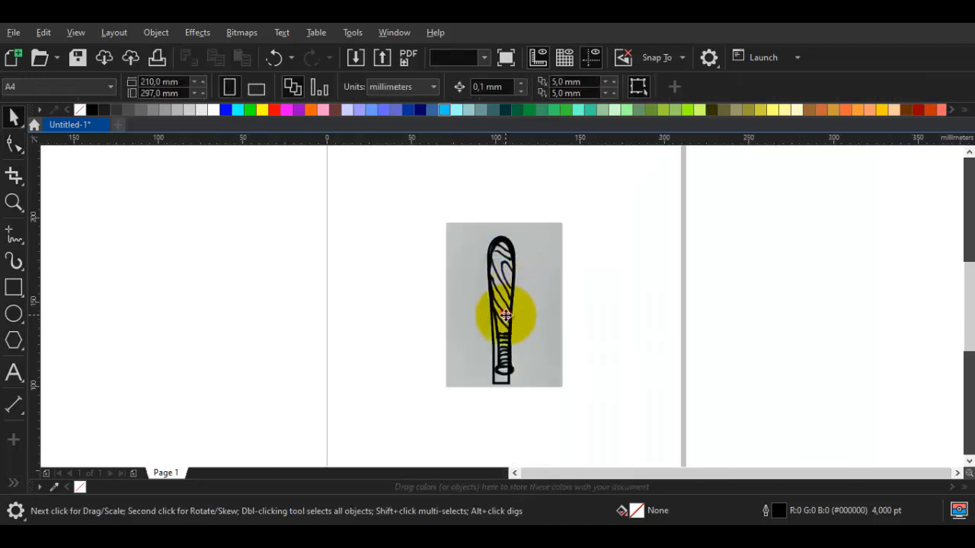
- Try an orange and a dark brown fill on the bat outline, and undo both fills
left_click(505, 305)
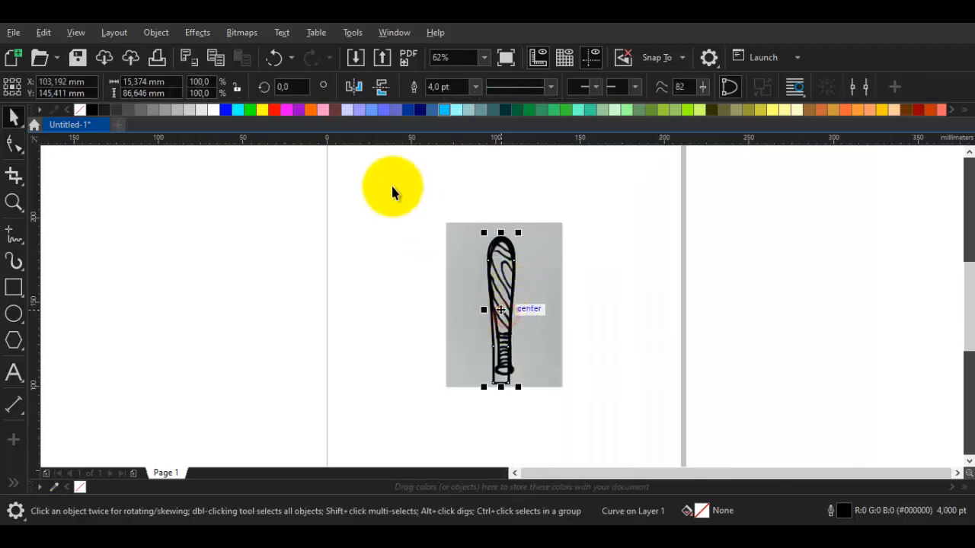
left_click(319, 111)
left_click(337, 111)
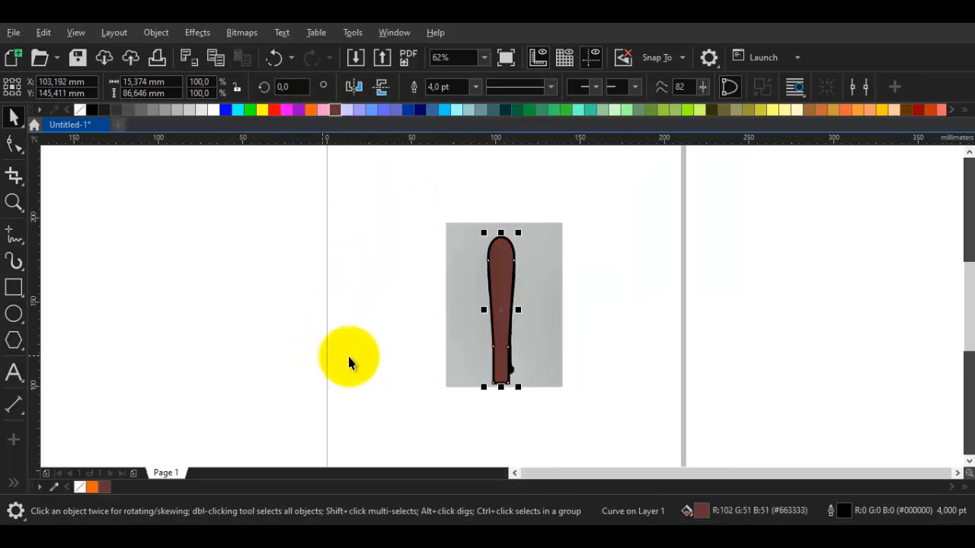
scroll(476, 384, "up", 2)
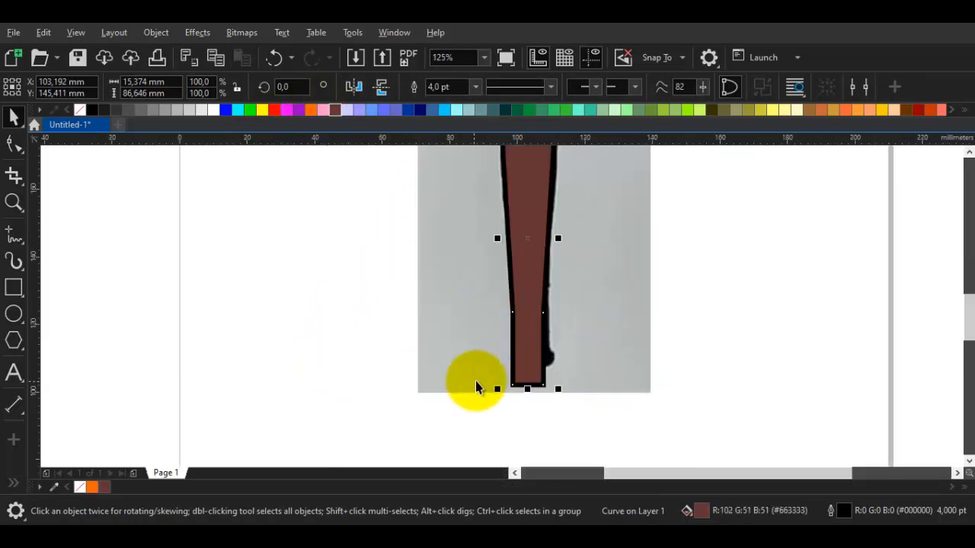
key("ctrl+z")
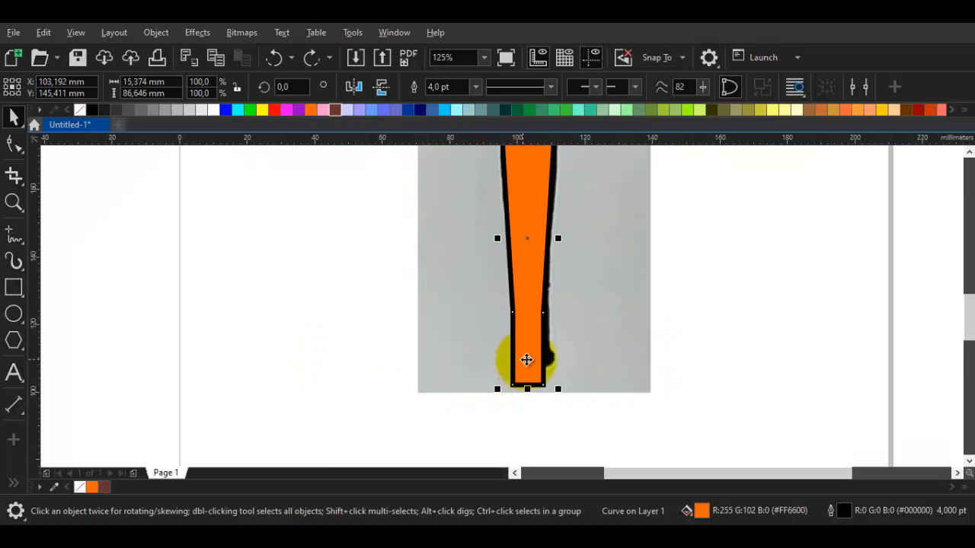
key("ctrl+z")
- Stretch the bat outline vertically about its centre to about 95 mm tall
left_click_drag(532, 358, 515, 328)
scroll(515, 328, "down", 1)
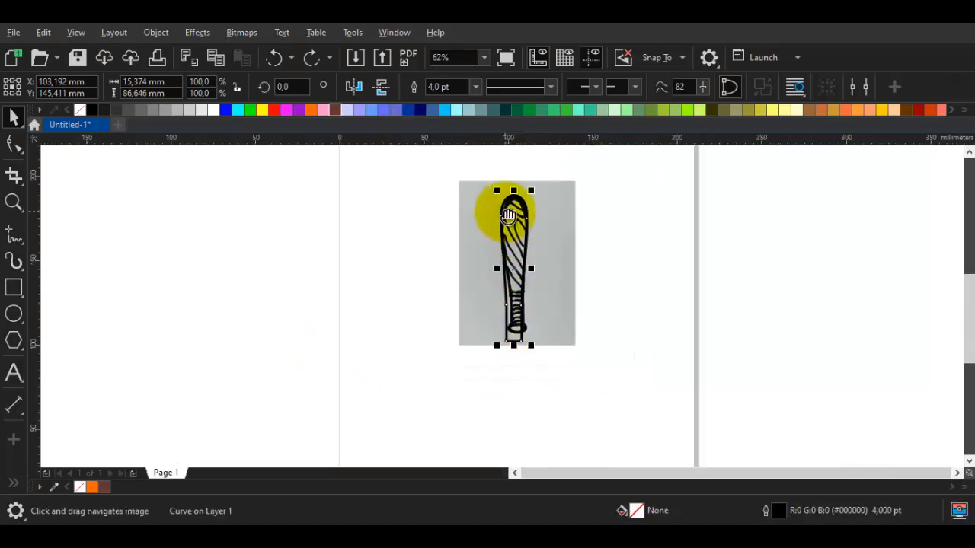
scroll(509, 245, "up", 2)
left_click_drag(511, 243, 510, 227)
scroll(509, 229, "down", 2)
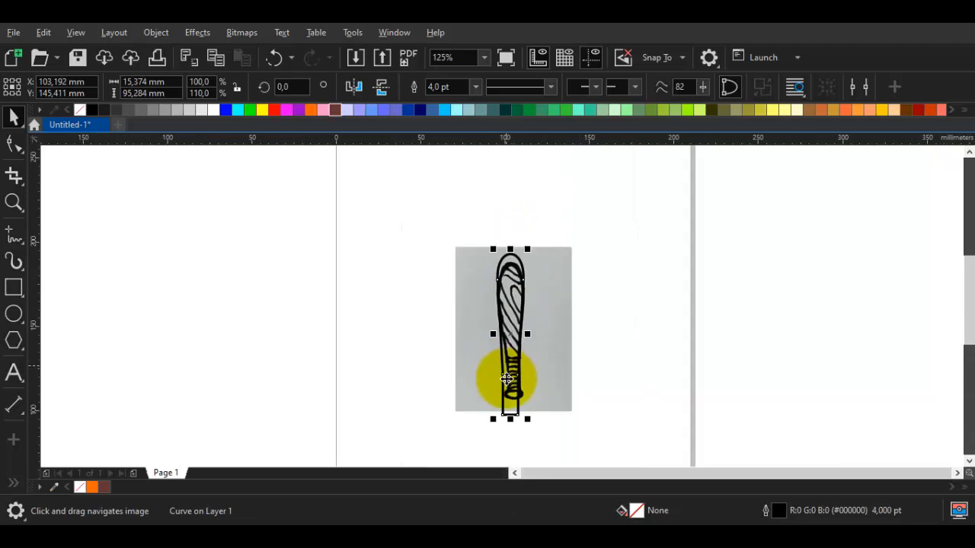
- Draw a flat ellipse about 12 mm wide and 4 mm high, centred on the handle's bottom edge
left_click(23, 312)
scroll(520, 394, "up", 6)
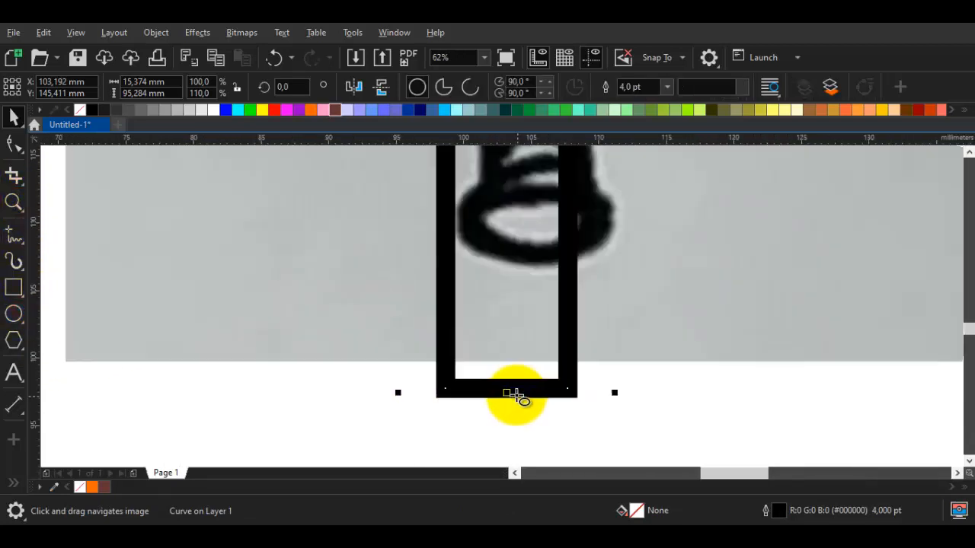
left_click_drag(506, 389, 587, 416)
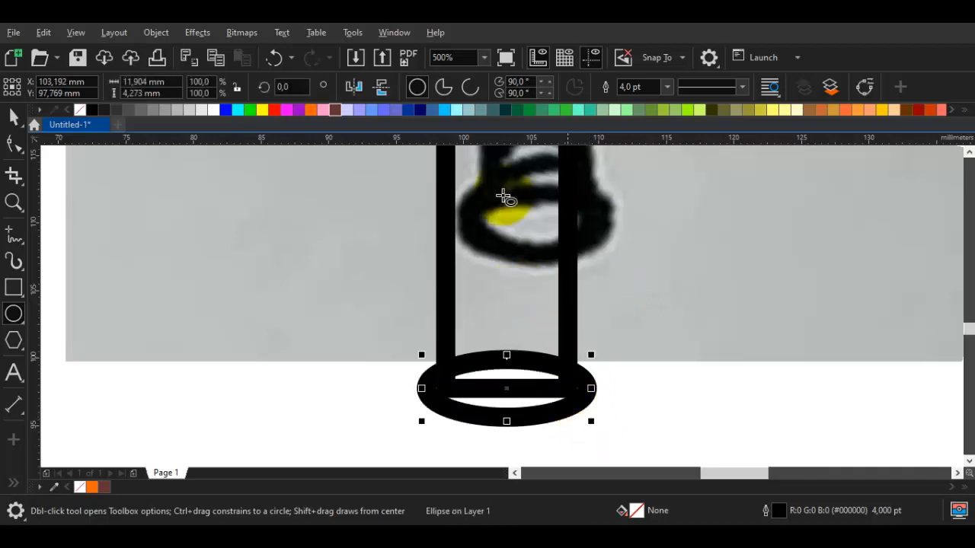
- Fill the ellipse at the handle end and the bat outline with brown (#996633)
left_click(805, 108)
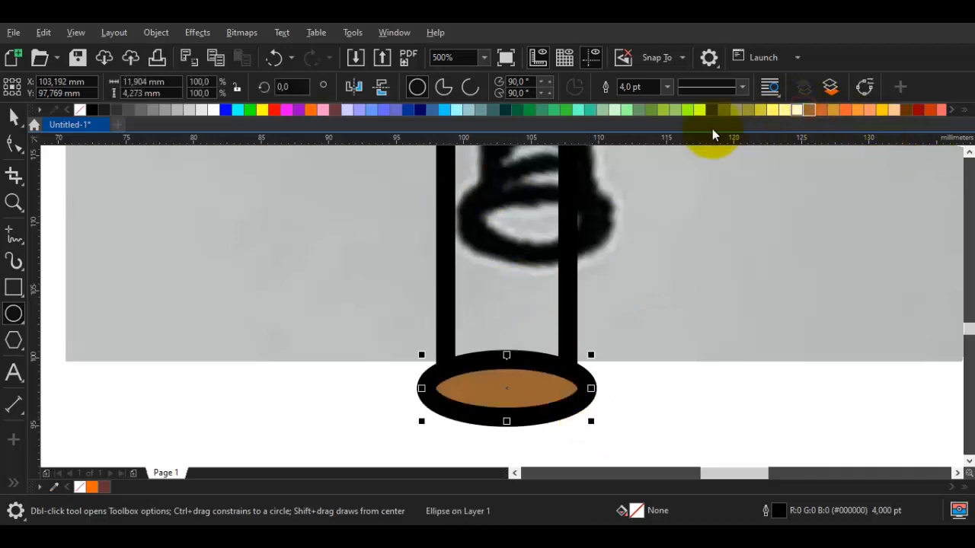
key("space")
left_click(553, 258, "shift")
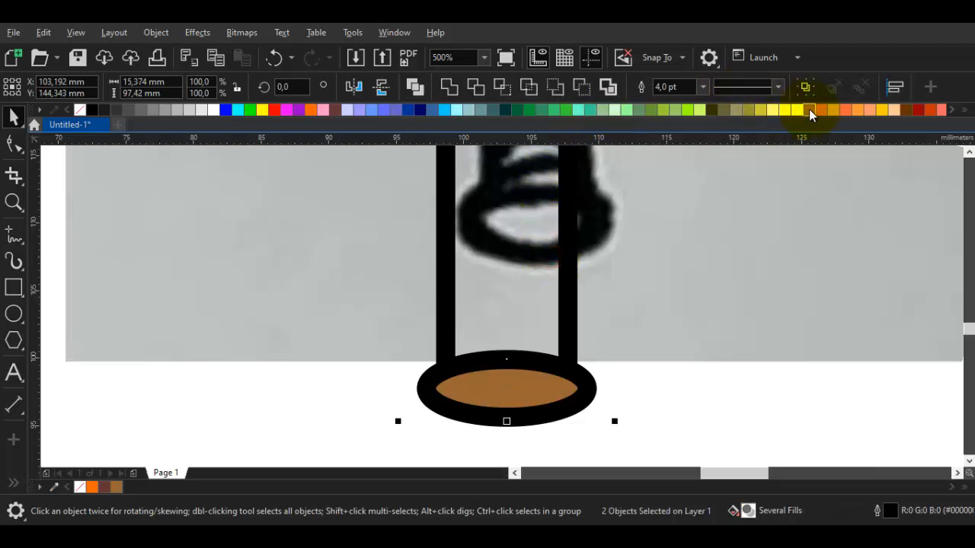
left_click(810, 109)
scroll(678, 279, "down", 2)
scroll(642, 307, "up", 2)
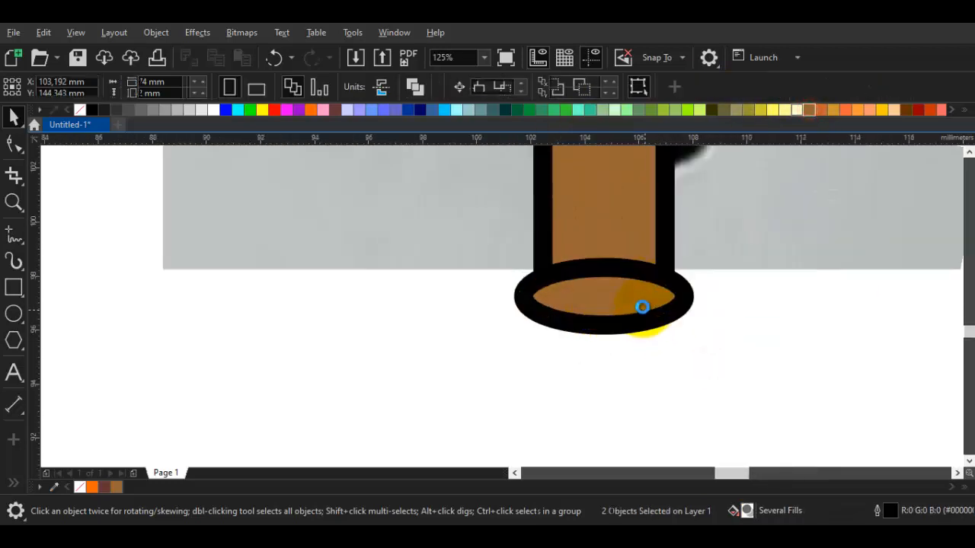
- Narrow the ellipse at the handle end symmetrically to about 11 mm wide
scroll(642, 307, "up", 2)
left_click(562, 223)
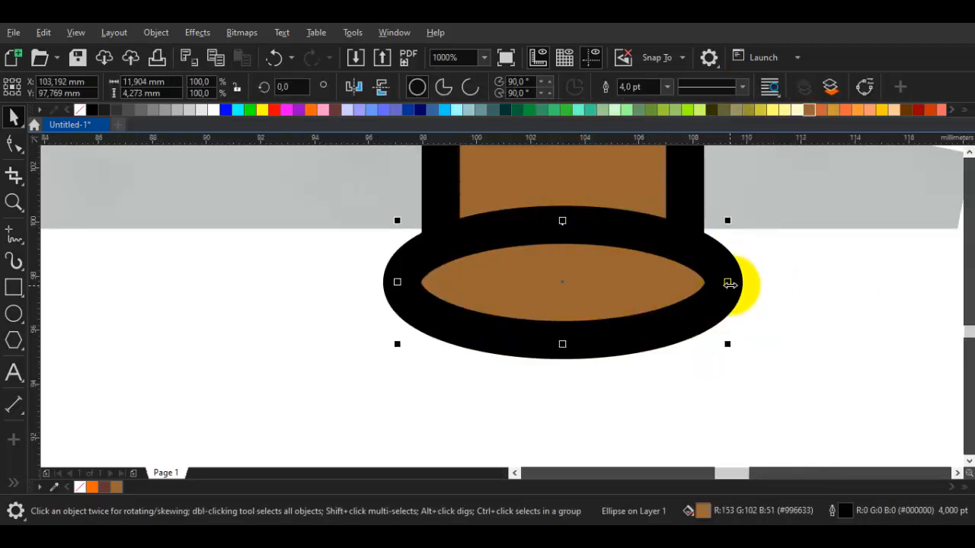
left_click_drag(726, 283, 683, 353)
scroll(718, 284, "down", 3)
left_click(743, 308)
scroll(743, 307, "down", 1)
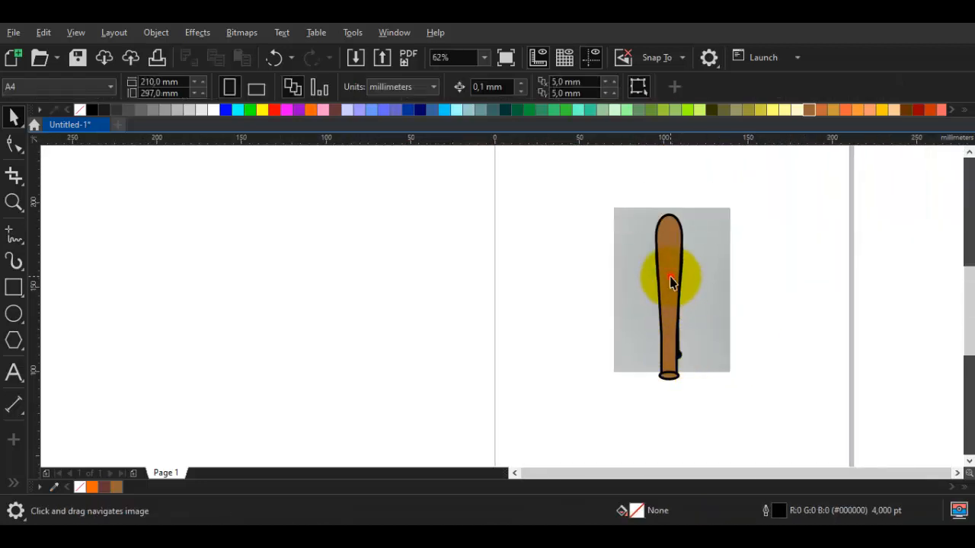
- Stretch the brown bat body vertically about its centre to about 114 mm tall
left_click(669, 217)
scroll(668, 214, "up", 1)
scroll(670, 225, "up", 1)
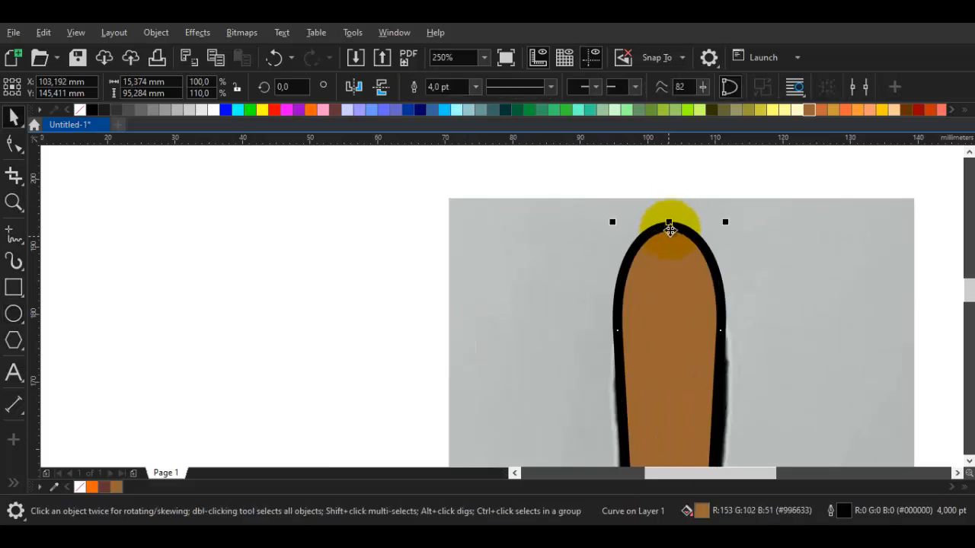
left_click_drag(670, 221, 671, 172)
scroll(681, 233, "down", 2)
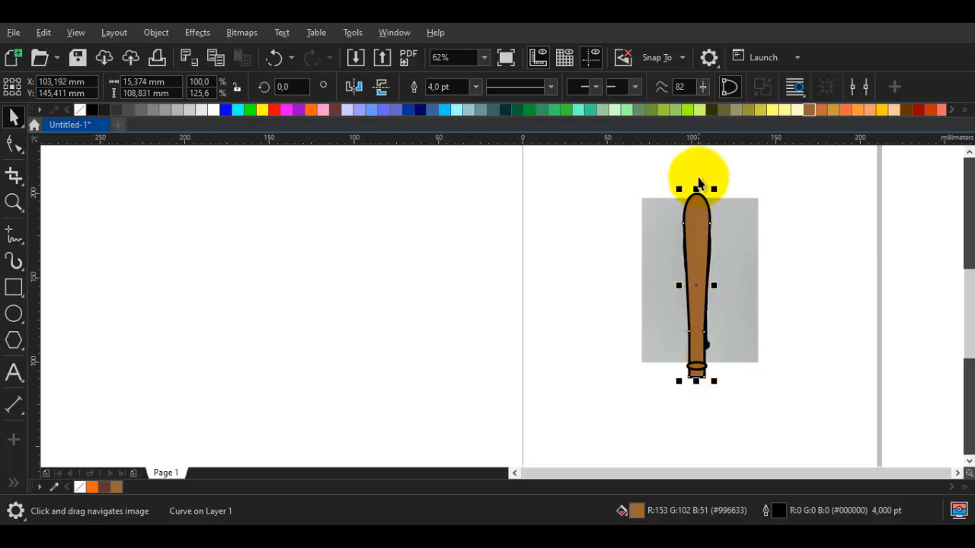
scroll(696, 217, "up", 3)
left_click_drag(692, 241, 692, 217)
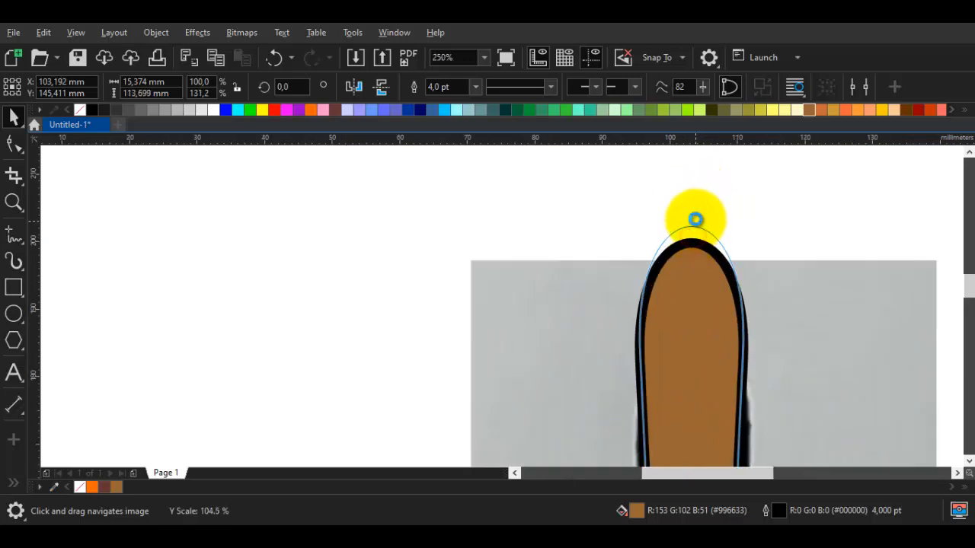
scroll(722, 289, "down", 3)
scroll(739, 349, "up", 2)
left_click(739, 348)
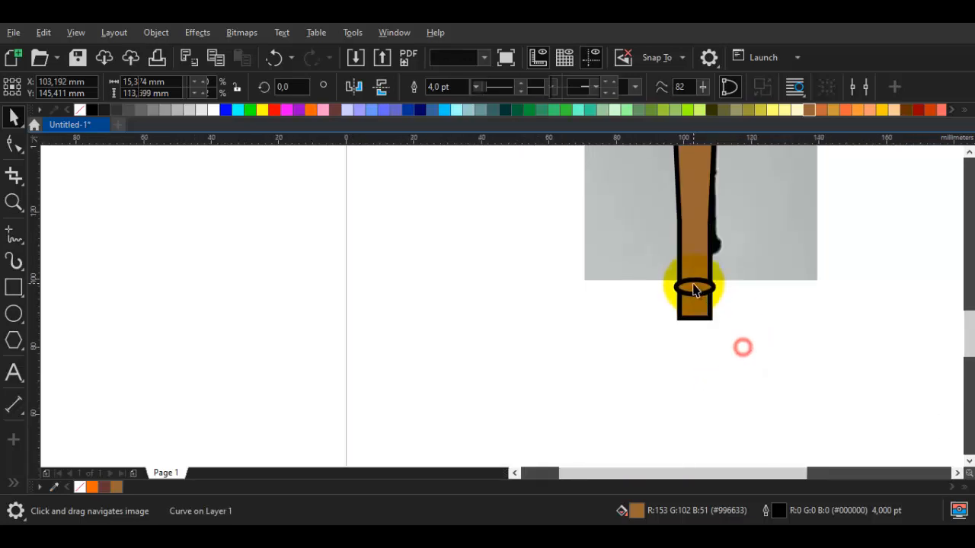
- Move the ellipse down onto the bottom edge of the lengthened handle
left_click(693, 309)
left_click_drag(693, 318, 694, 318)
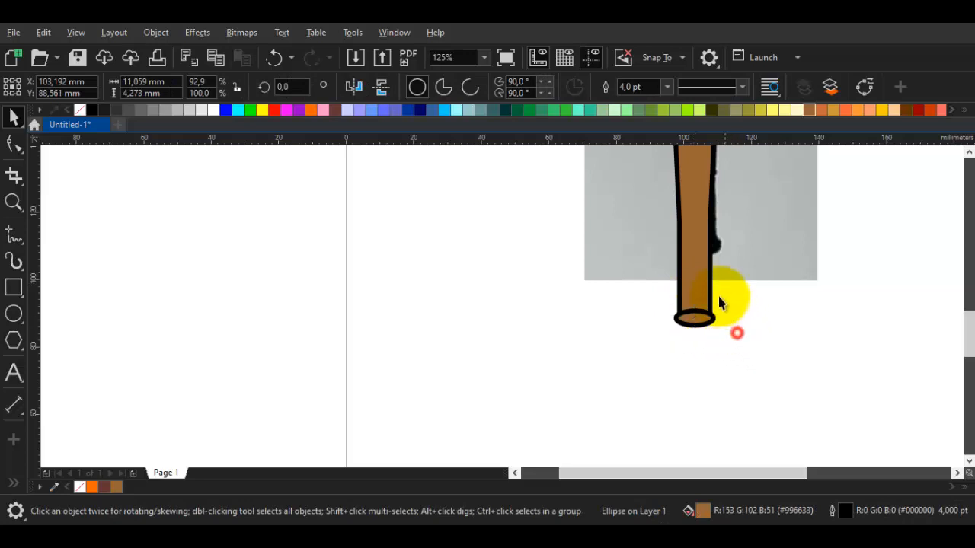
left_click(717, 293)
scroll(717, 291, "down", 1)
left_click_drag(718, 285, 673, 302)
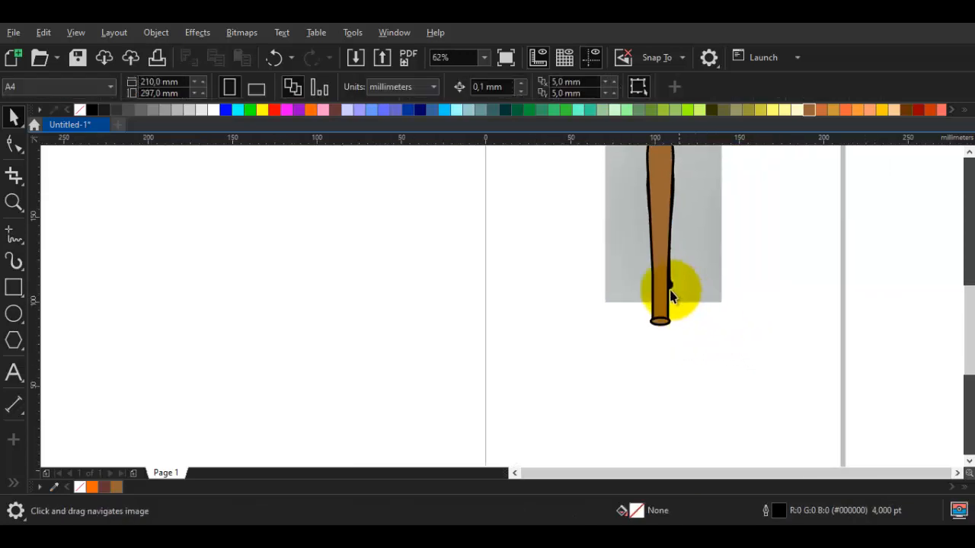
- Draw a rectangle about 16 mm wide and 33 mm high over the lower part of the handle
left_click(14, 288)
scroll(663, 261, "up", 2)
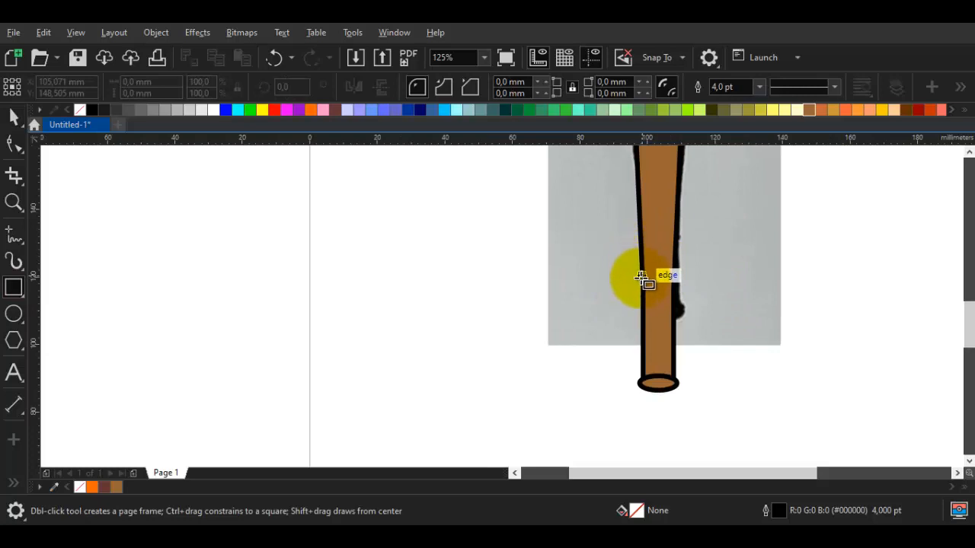
left_click_drag(642, 288, 702, 402)
- Widen the rectangle past the handle's left edge to about 23 mm wide
key("space")
left_click_drag(630, 342, 610, 340)
key("ctrl+z")
left_click(739, 390)
left_click(683, 364)
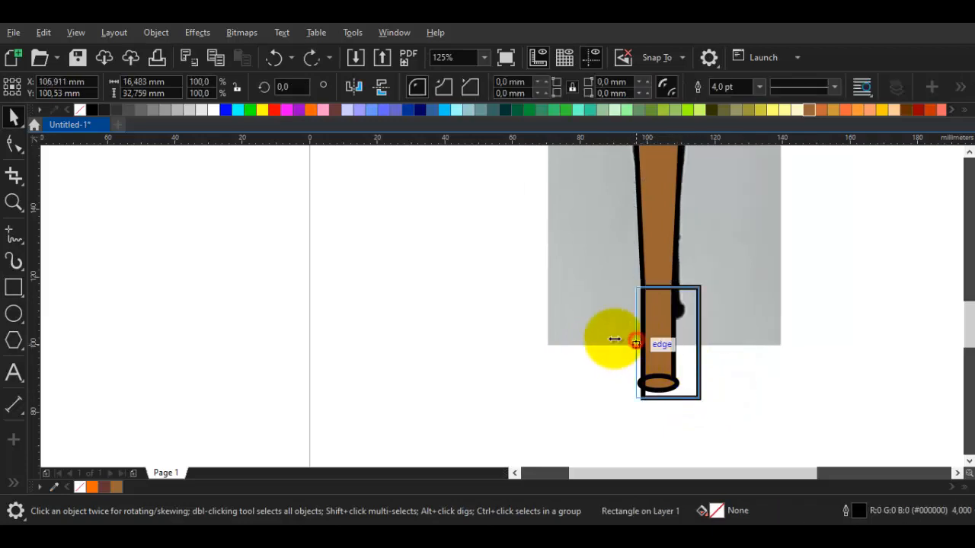
scroll(630, 338, "down", 2)
middle_click(654, 256)
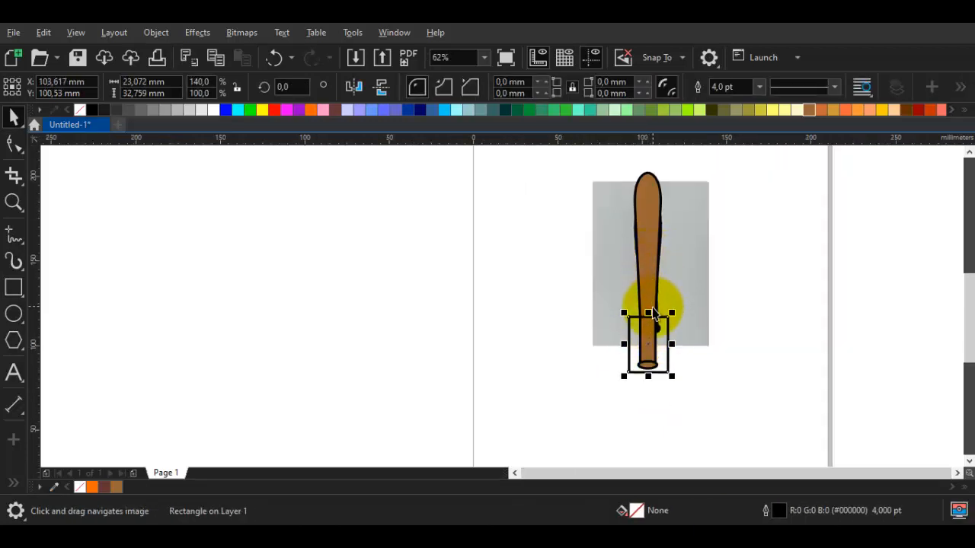
- Stretch the bat body and its end ellipse together upward to about 127 mm tall
left_click(665, 389)
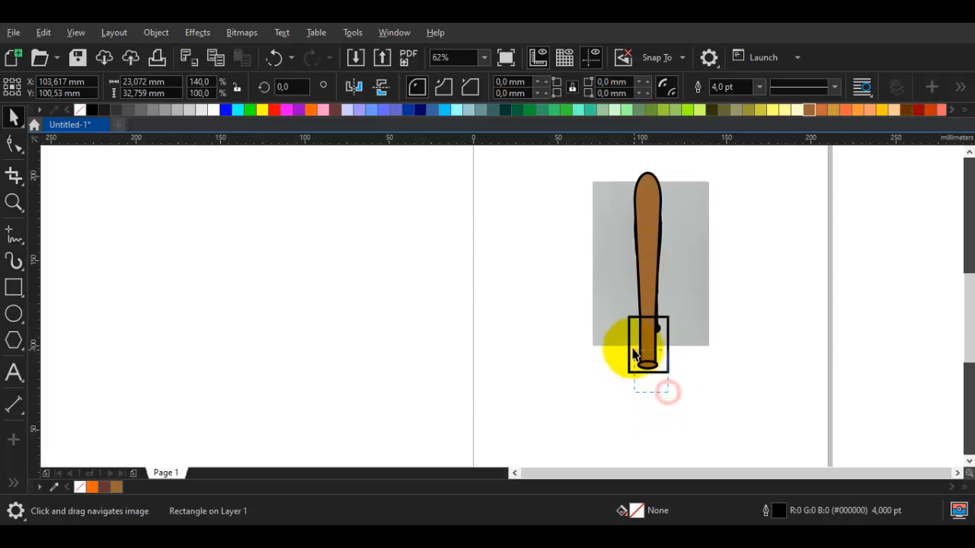
left_click(646, 278)
left_click(655, 176, "shift")
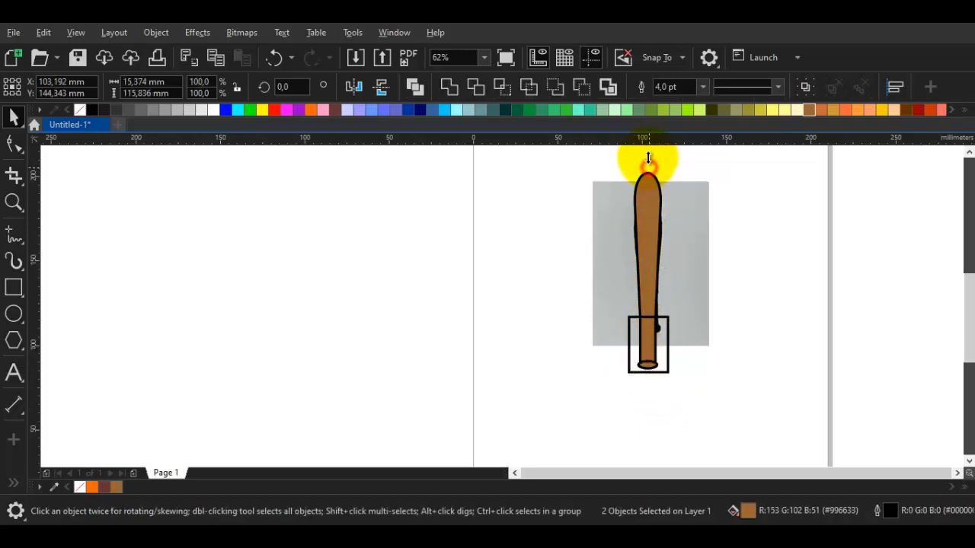
mouse_move(648, 158)
left_mouse_down()
mouse_move(647, 146)
mouse_move(646, 173)
left_mouse_up()
scroll(648, 223, "up", 2)
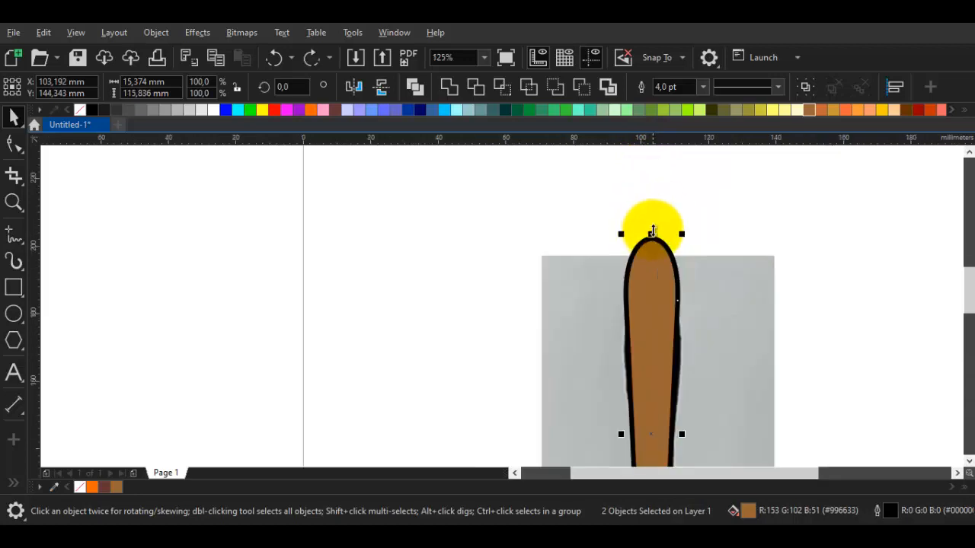
left_click_drag(653, 228, 655, 196)
left_click(779, 340)
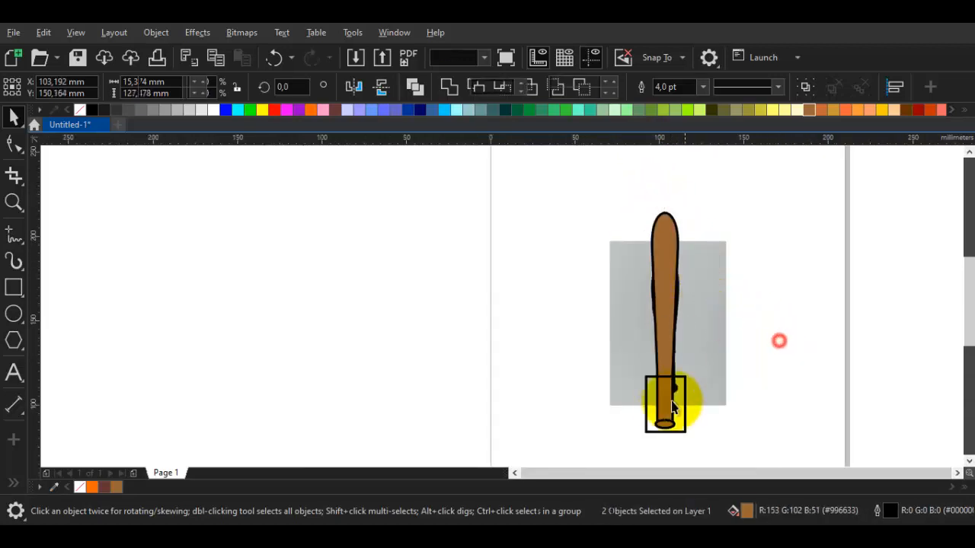
- Move the rectangle around the handle slightly upward, centring it at about Y 102 mm
scroll(671, 406, "up", 2)
left_click(701, 363)
scroll(700, 364, "down", 2)
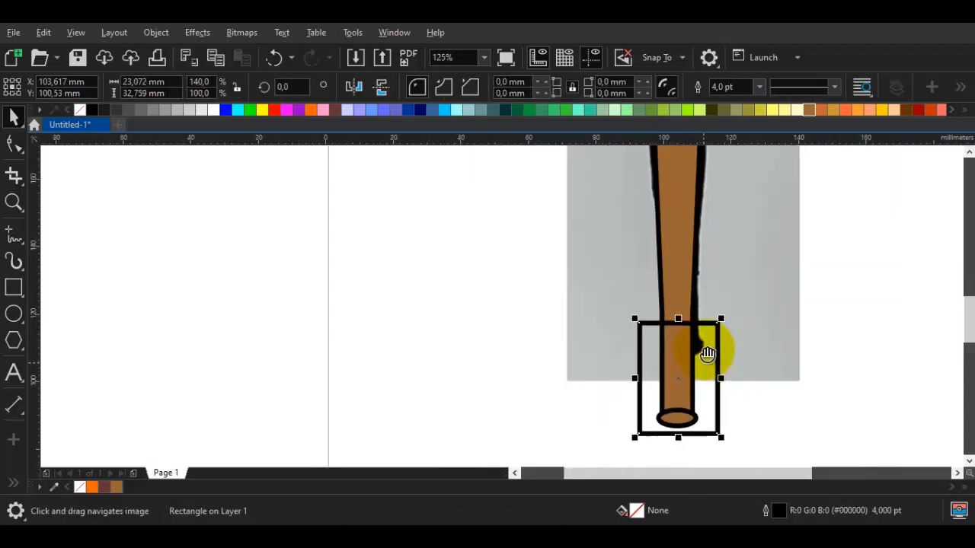
scroll(706, 352, "up", 2)
left_click_drag(702, 282, 702, 278)
scroll(701, 278, "down", 2)
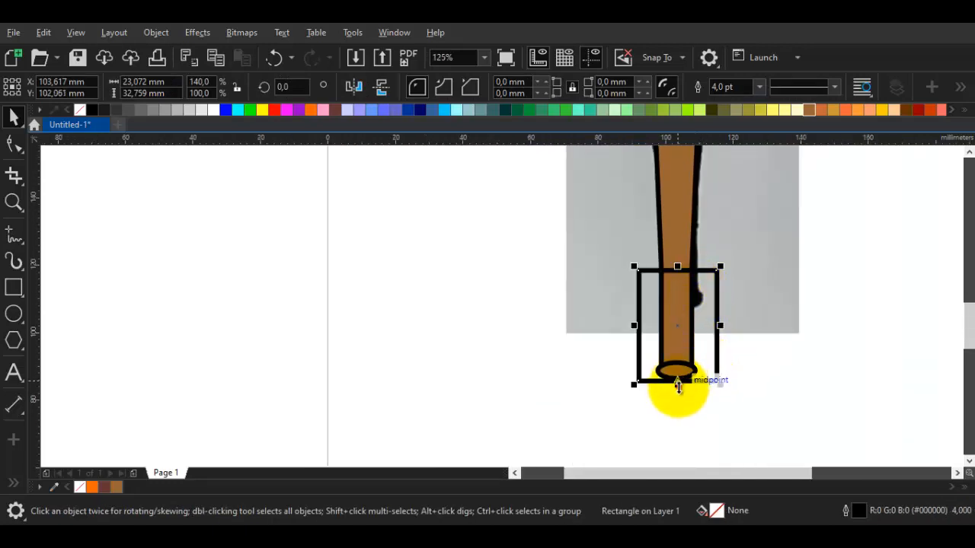
- Extend the rectangle downward past the handle's end to about 36 mm high and intersect it with the bat body
left_click_drag(678, 386, 679, 395)
left_click(666, 215, "shift")
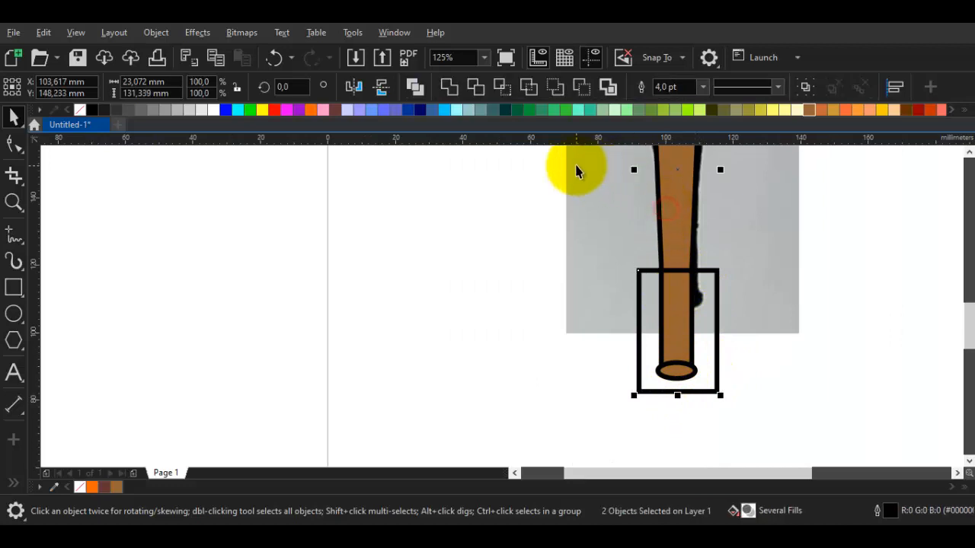
- Delete the rectangle around the handle, keeping the intersected handle section
left_click(710, 381)
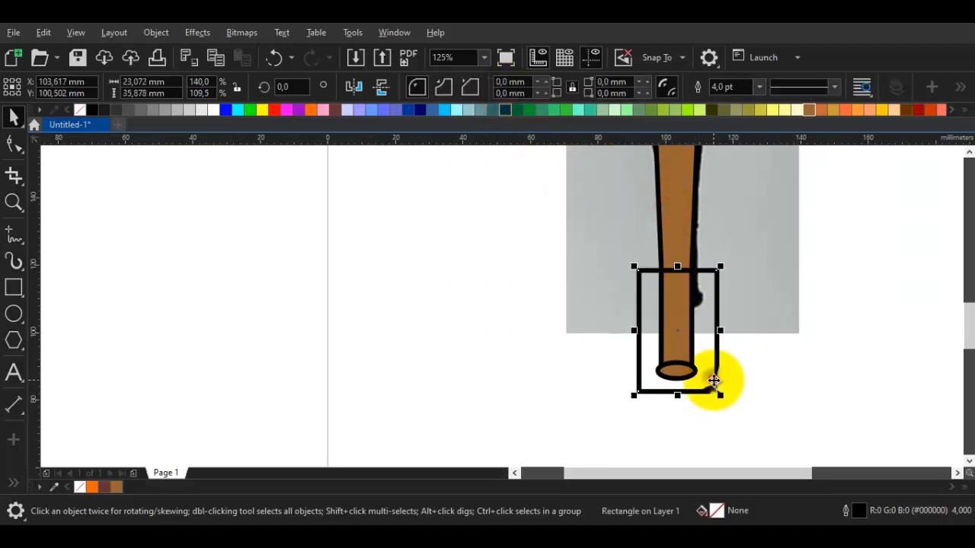
right_click(714, 381)
left_click(741, 110)
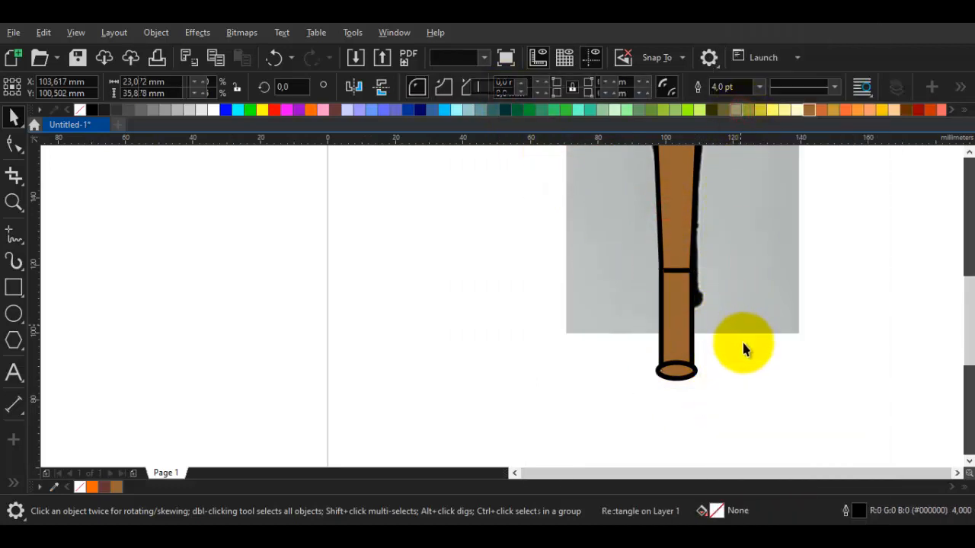
- Scale all the bat parts together proportionally down to about 12 mm wide and 100 mm tall
scroll(743, 351, "down", 2)
left_click_drag(743, 400, 643, 198)
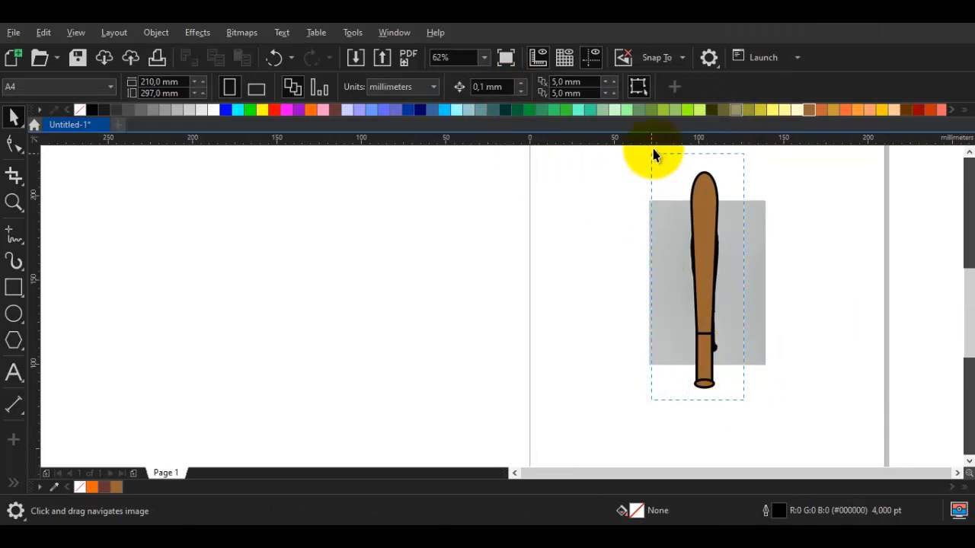
left_click_drag(652, 155, 653, 155)
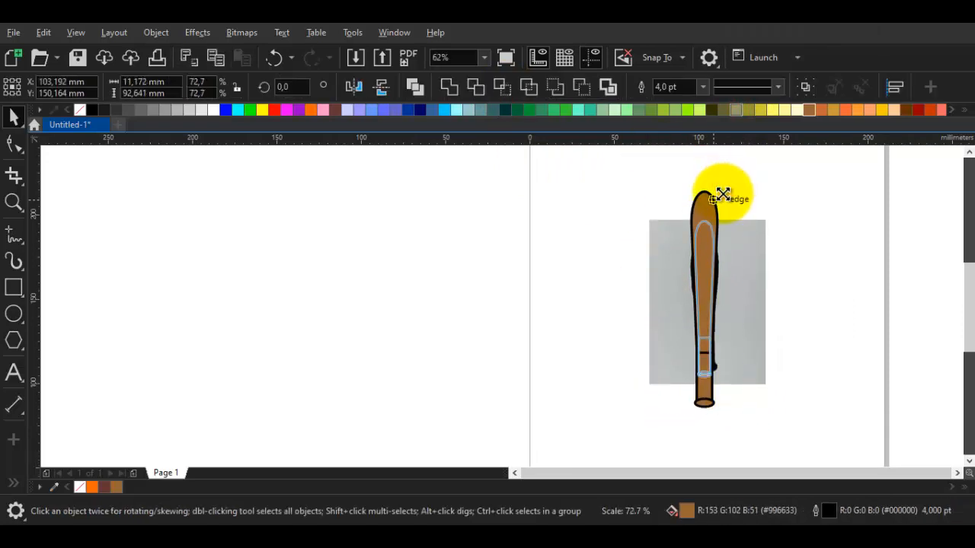
left_click_drag(724, 193, 690, 221)
scroll(723, 195, "up", 2)
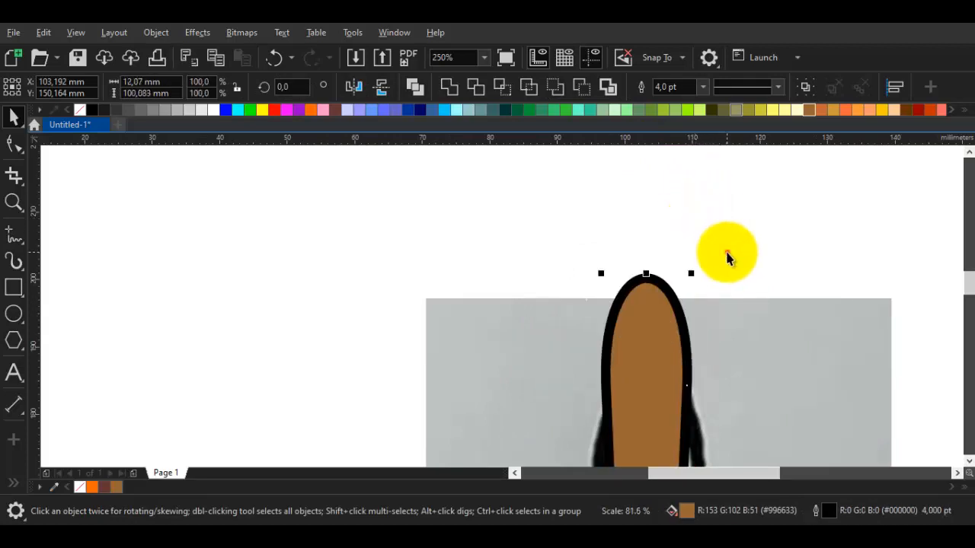
left_click(727, 252)
- Fill the handle section at the lower end of the bat with the Walnut colour (#663300)
scroll(716, 353, "down", 2)
left_click_drag(713, 396, 658, 233)
scroll(652, 288, "up", 3)
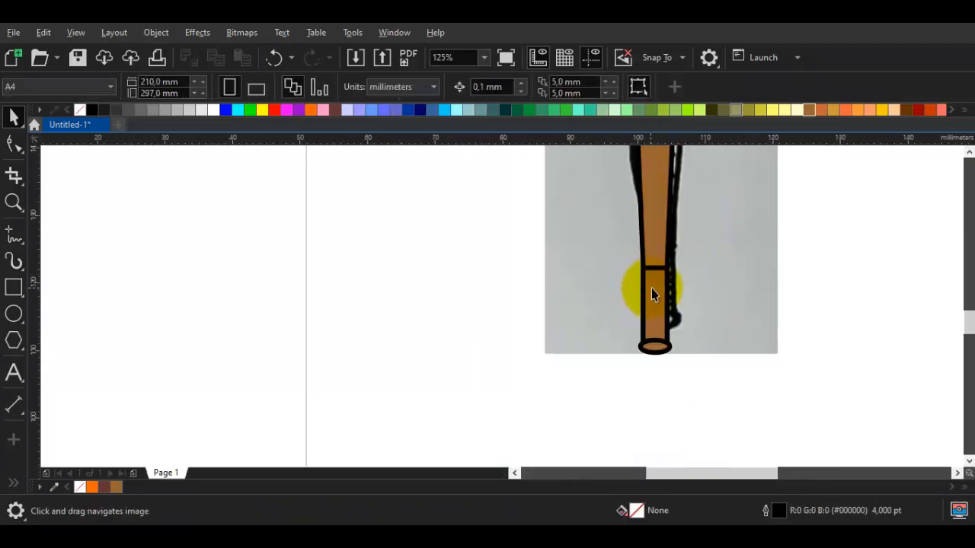
left_click(654, 286)
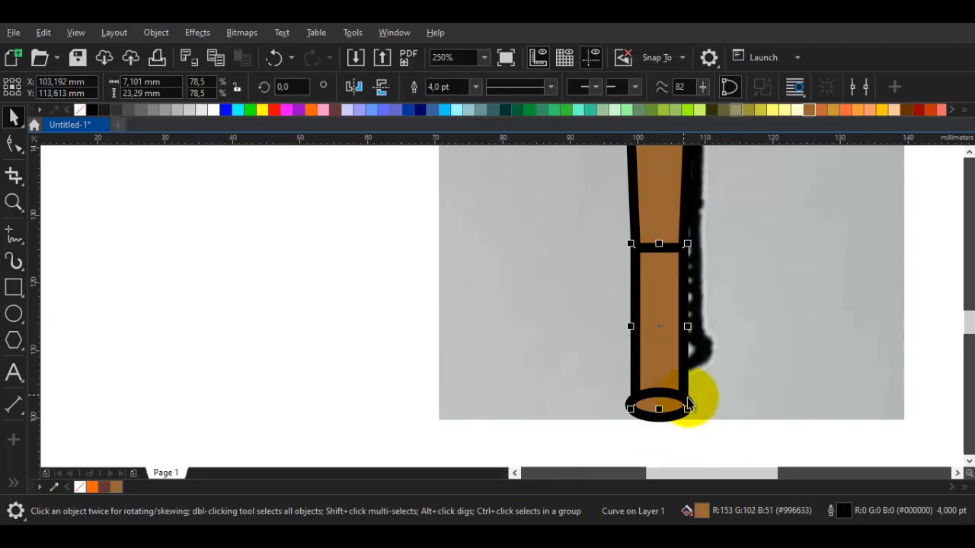
left_click_drag(688, 398, 647, 395)
left_click(630, 272)
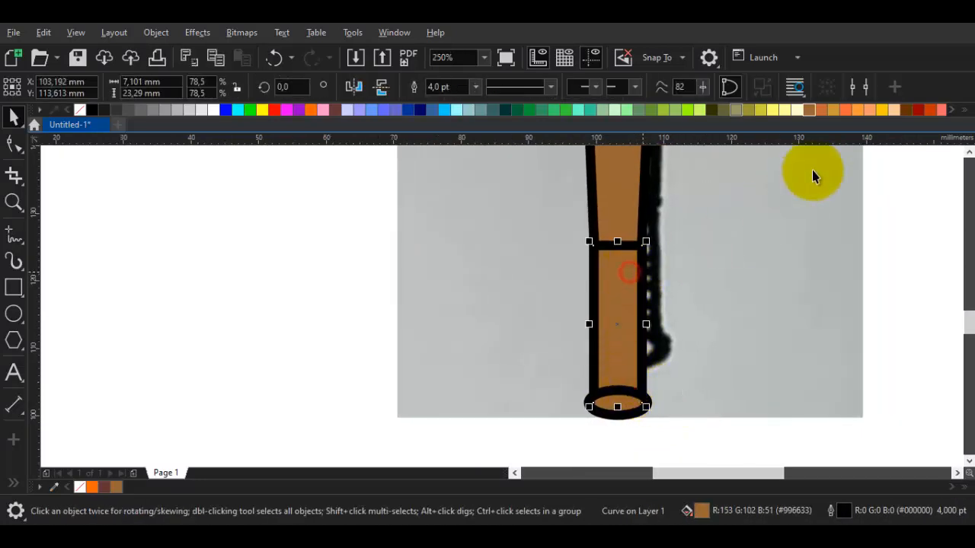
left_click(904, 111)
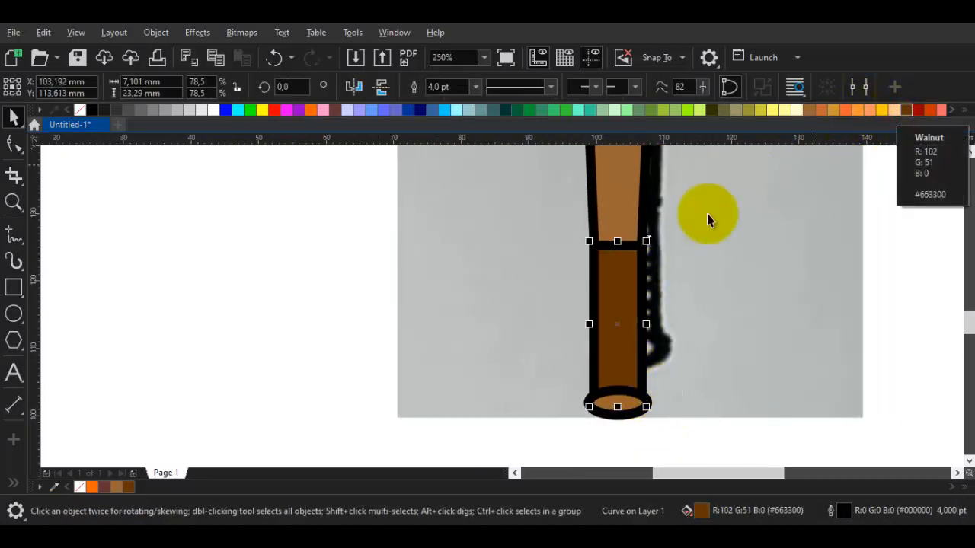
- Draw a curved diagonal stroke about 16 mm wide and 9 mm high across the top of the handle section with the Pen tool
scroll(609, 259, "up", 2)
left_click_drag(638, 256, 628, 290)
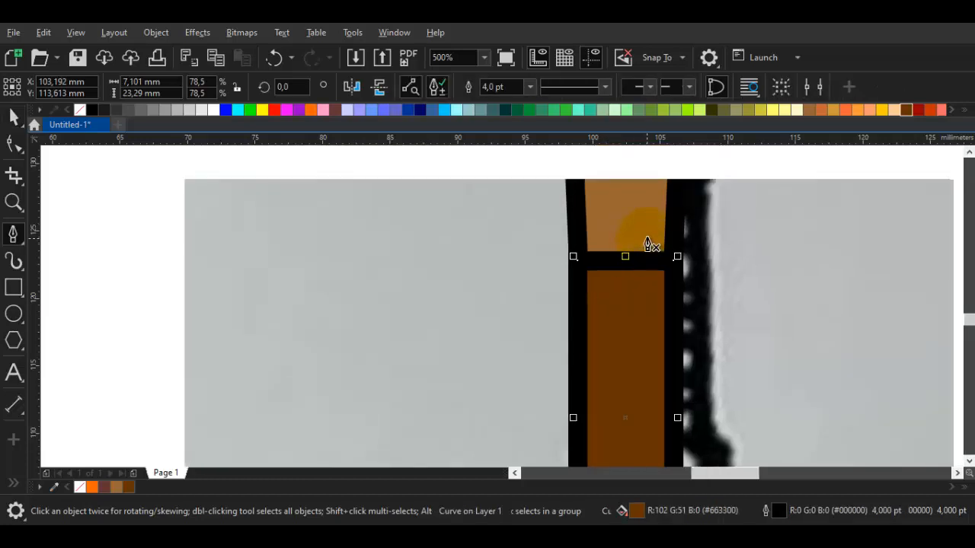
left_click_drag(635, 224, 631, 286)
key("Escape")
left_click_drag(717, 182, 627, 297)
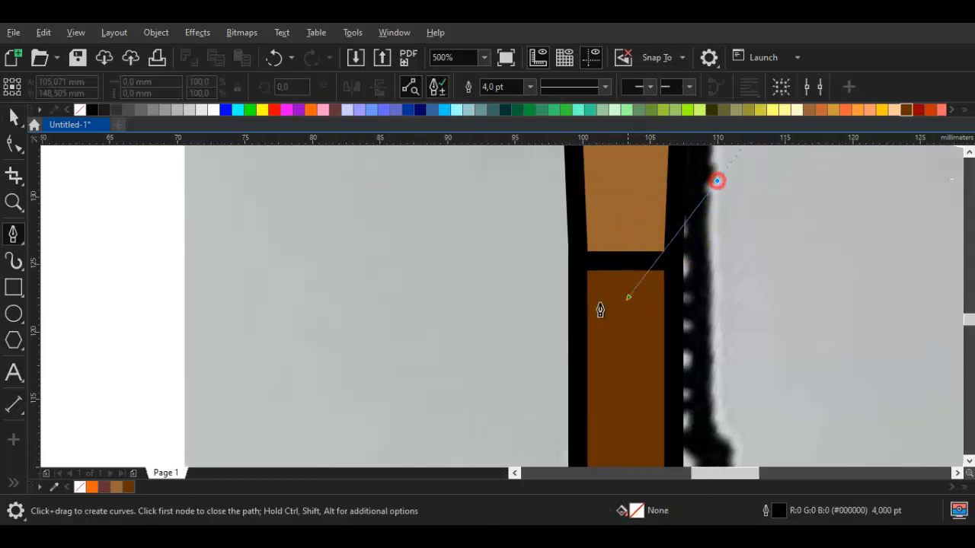
left_click(497, 308)
scroll(561, 315, "down", 2)
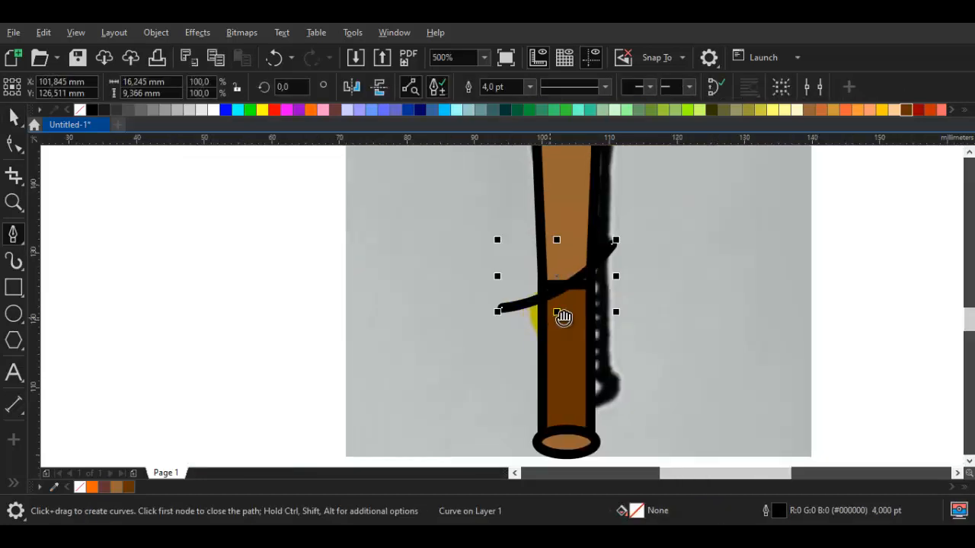
- Duplicate the curved stroke at the lower end of the handle and rotate the copy to about 339°
key("space")
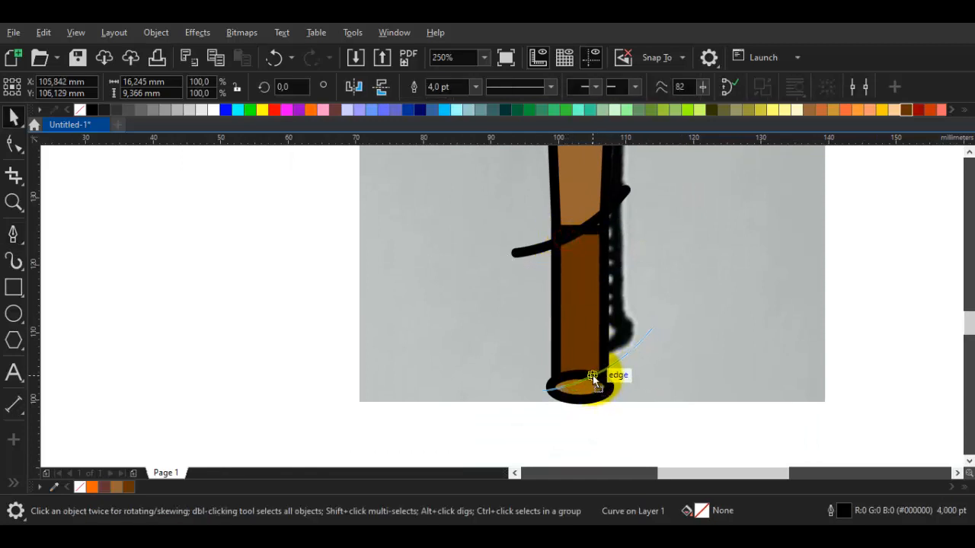
left_click(589, 373)
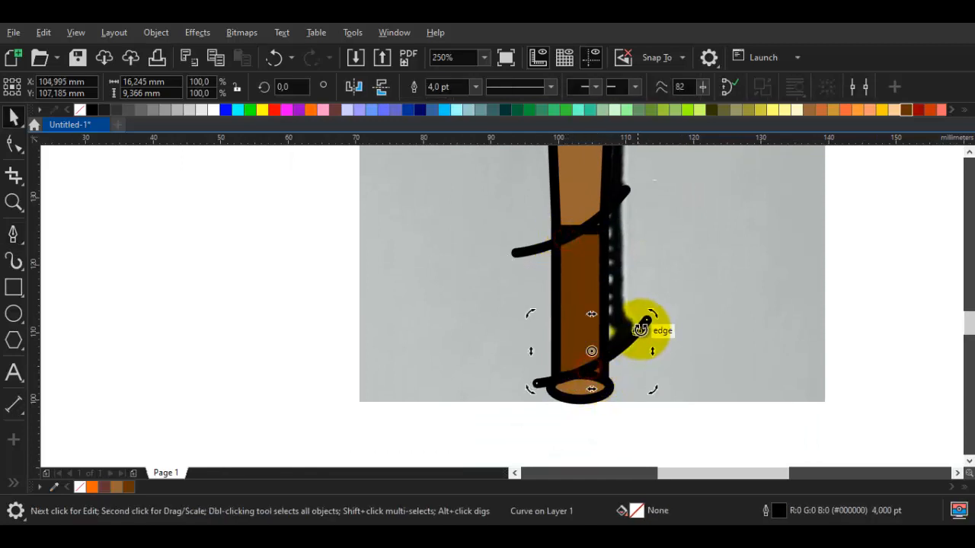
left_click_drag(650, 312, 616, 339)
scroll(593, 390, "up", 2)
left_click(664, 322)
left_click_drag(706, 299, 692, 312)
scroll(693, 311, "down", 4)
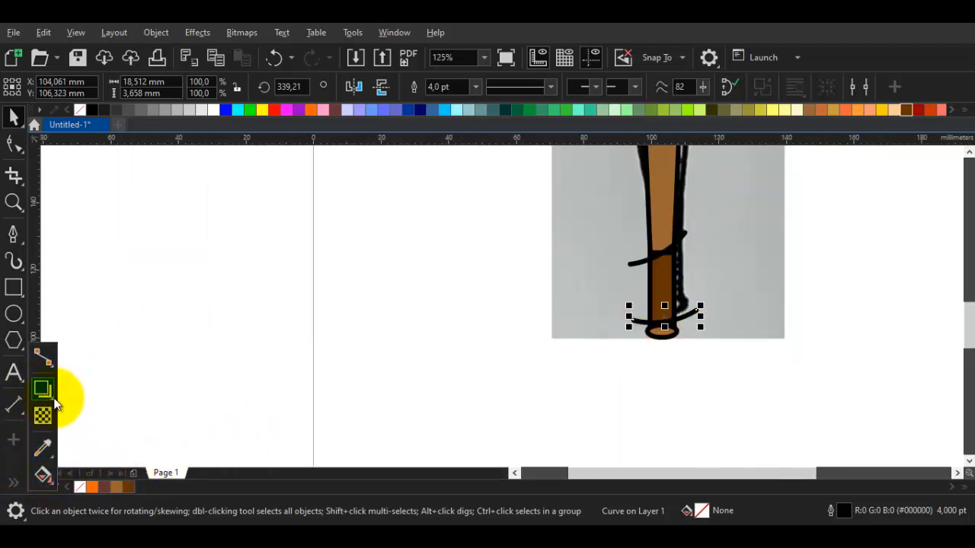
- Blend the lower curved stroke into the upper one with 8 blend steps
left_click(52, 398)
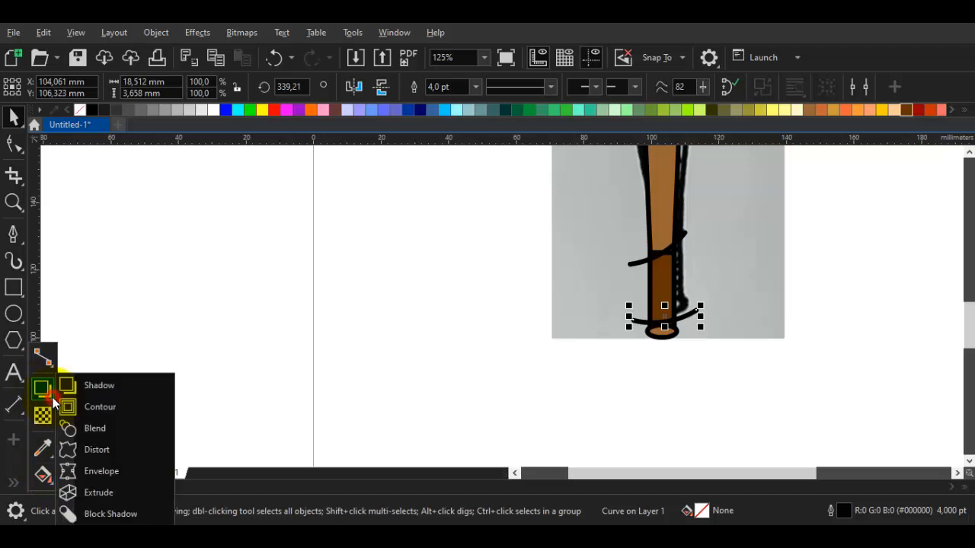
left_click(97, 428)
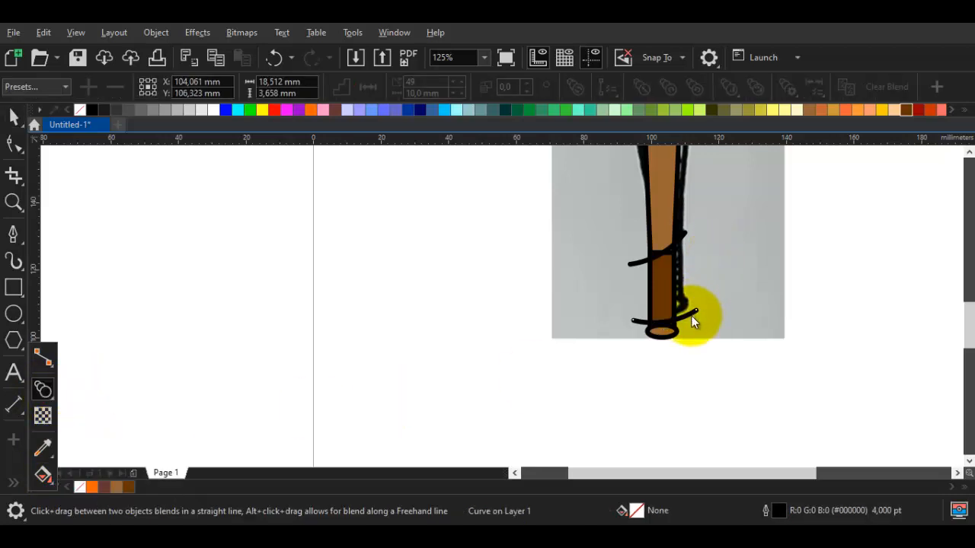
scroll(697, 290, "up", 3)
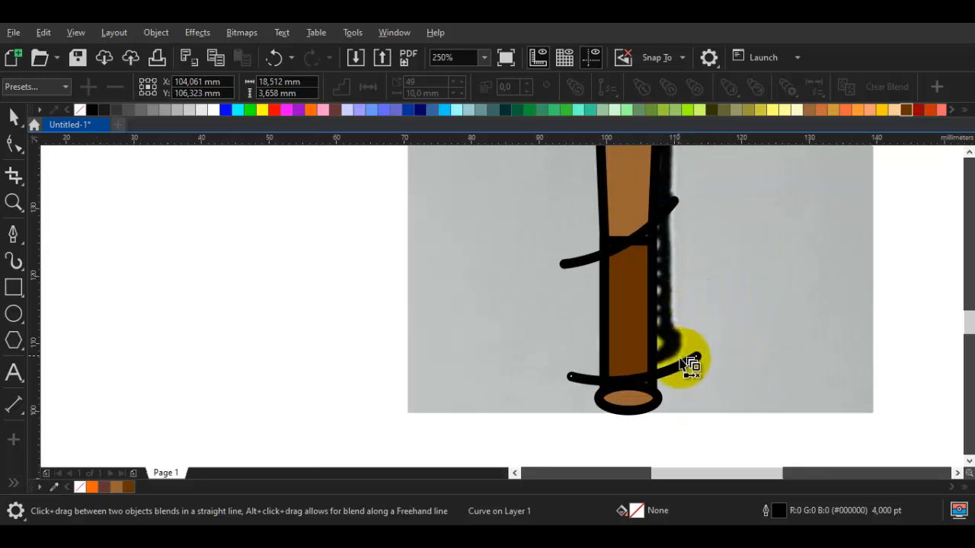
left_click_drag(684, 363, 673, 203)
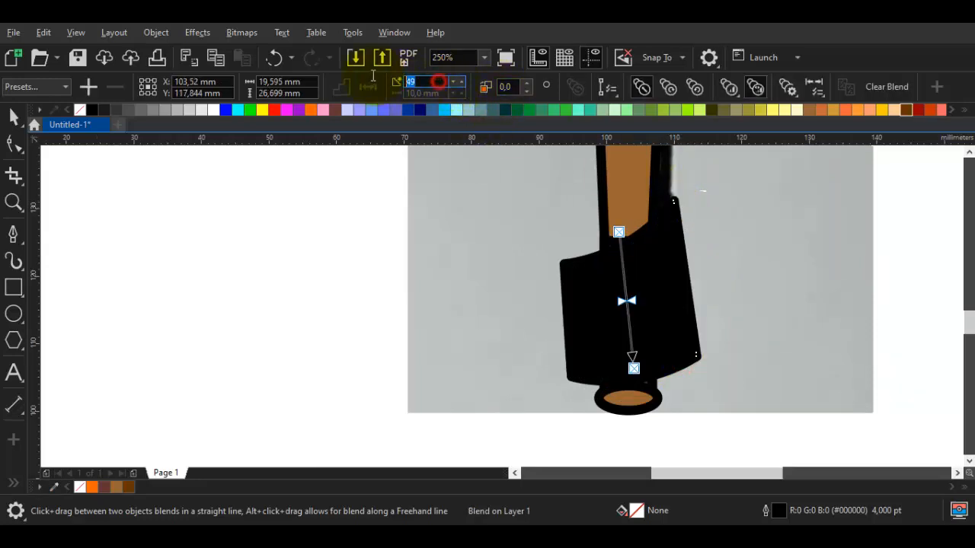
type("8")
key("Return")
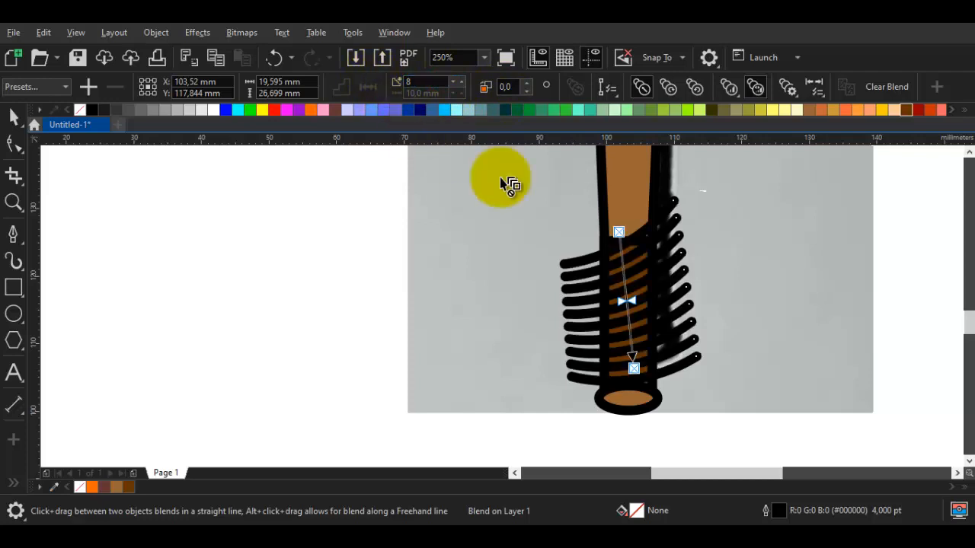
- Break the blend of strokes apart and set the outline width of all the strokes to 3.0 pt
key("space")
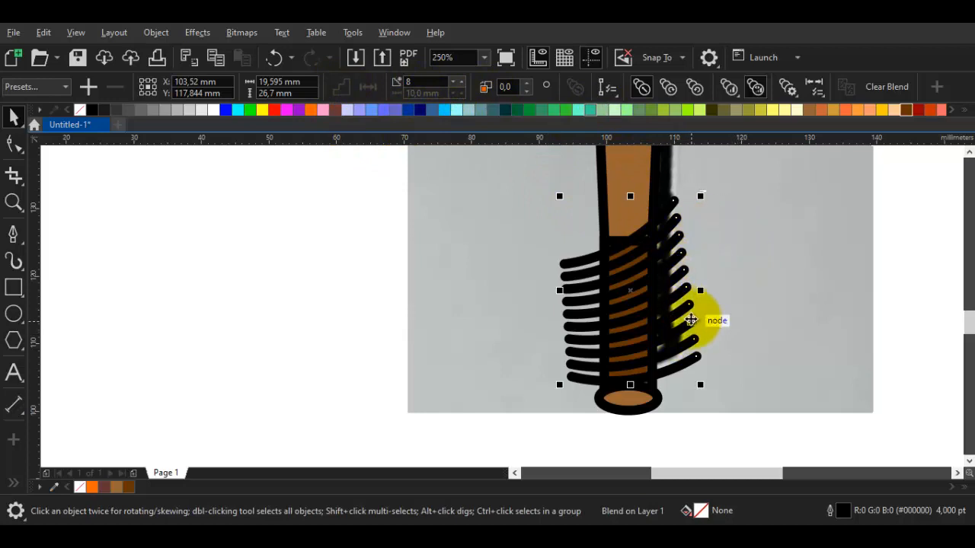
right_click(689, 321)
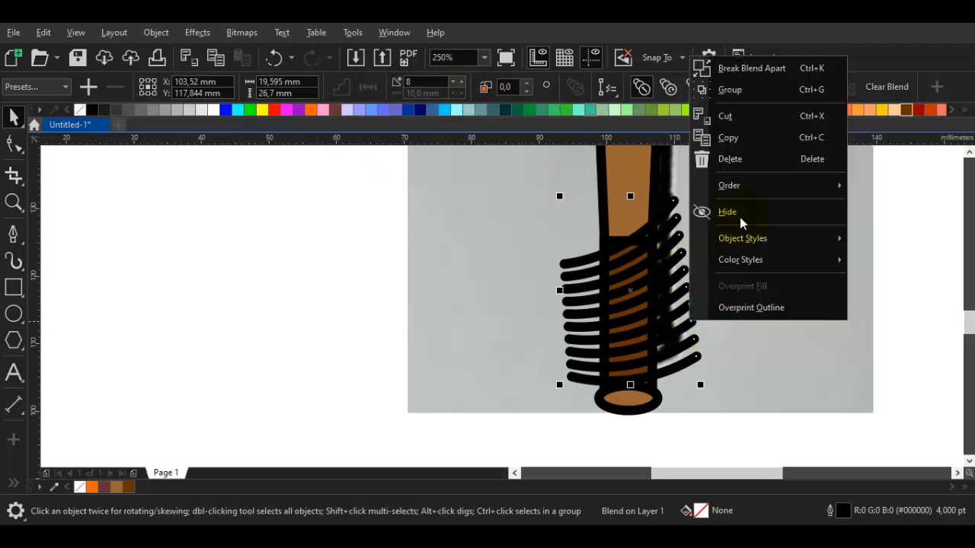
left_click(741, 70)
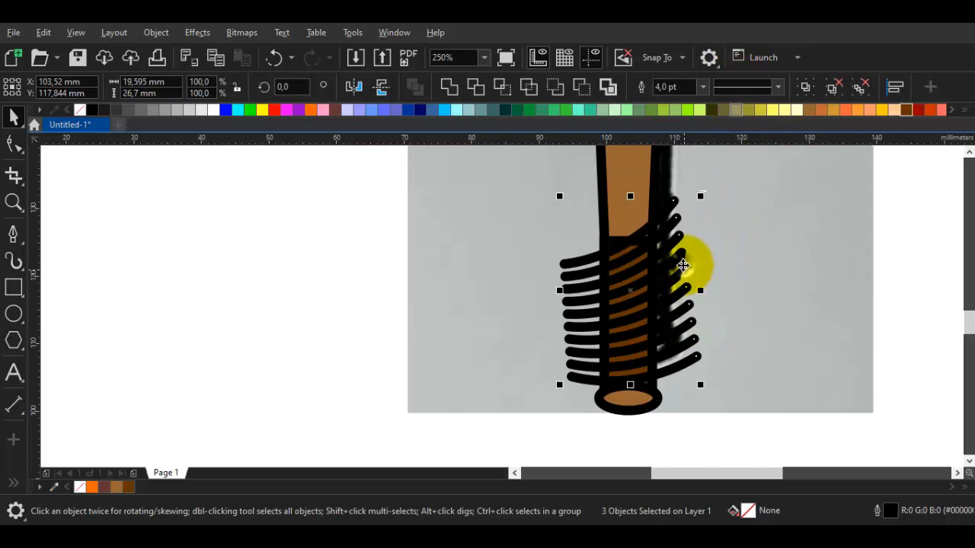
right_click(683, 265)
left_click(661, 213)
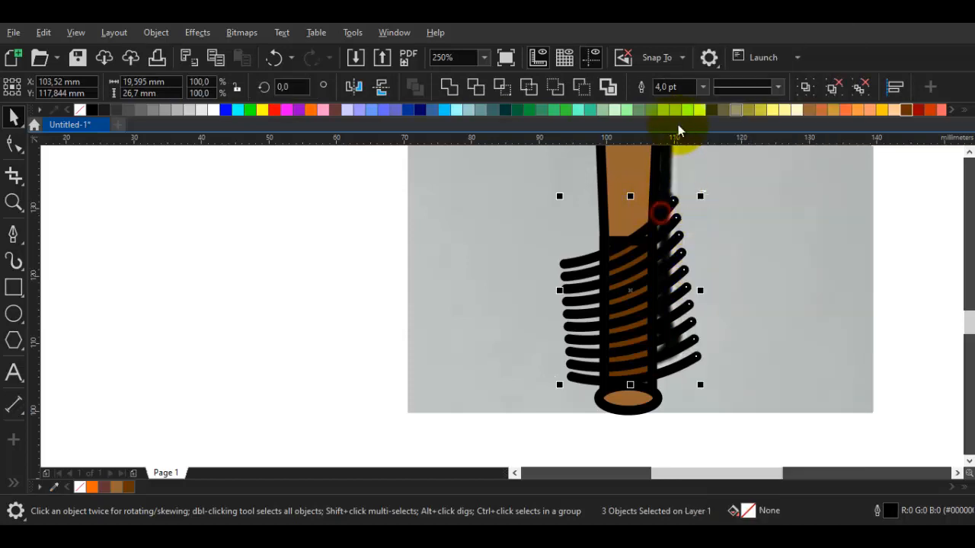
left_click(701, 87)
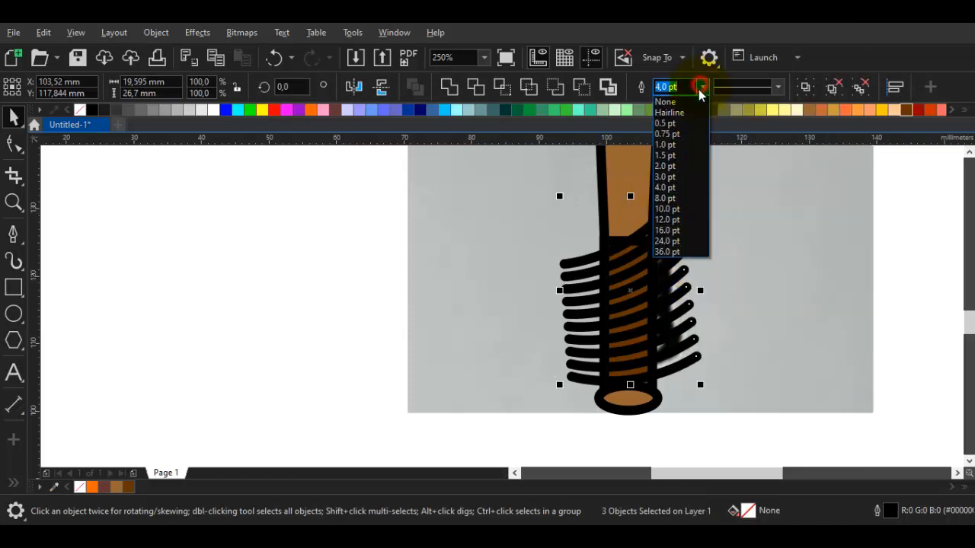
left_click(666, 177)
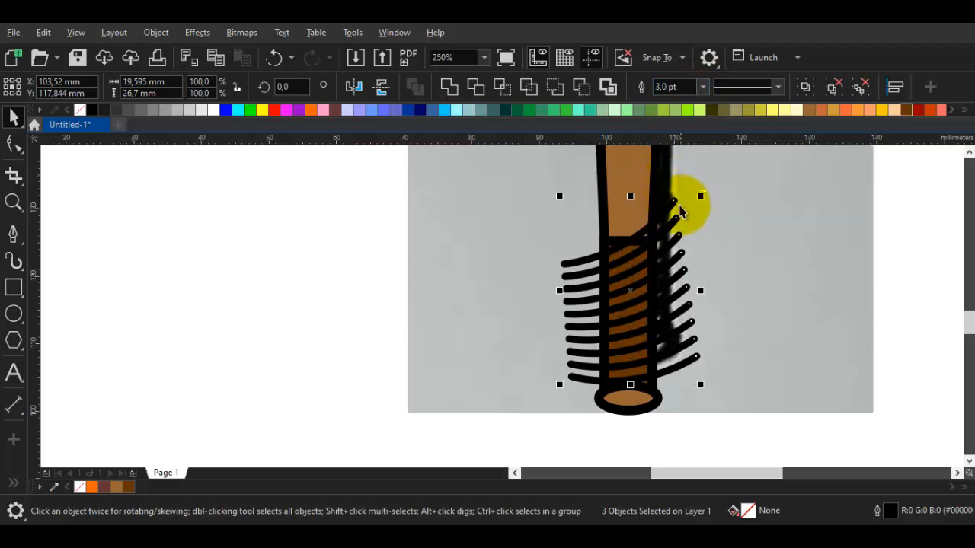
- Group all the curved grip strokes across the handle
right_click(672, 202)
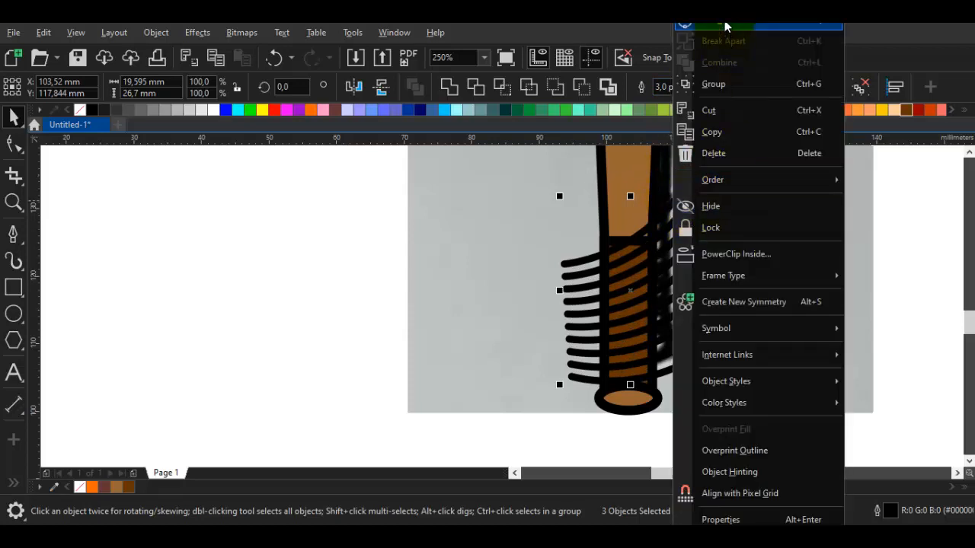
left_click(725, 26)
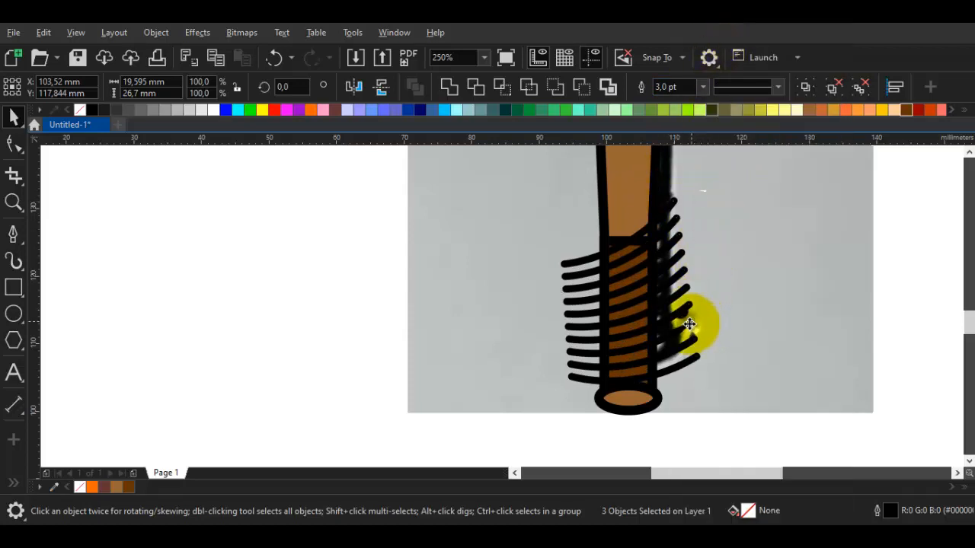
right_click(689, 324)
left_click(753, 80)
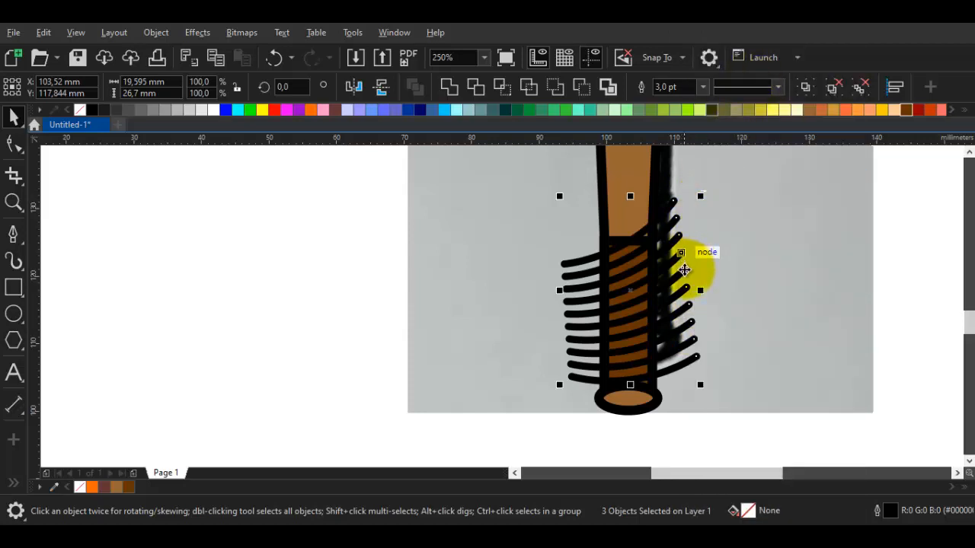
- Order the group of grip strokes directly in front of the reference photo, behind the bat
right_click(684, 269)
mouse_move(745, 157)
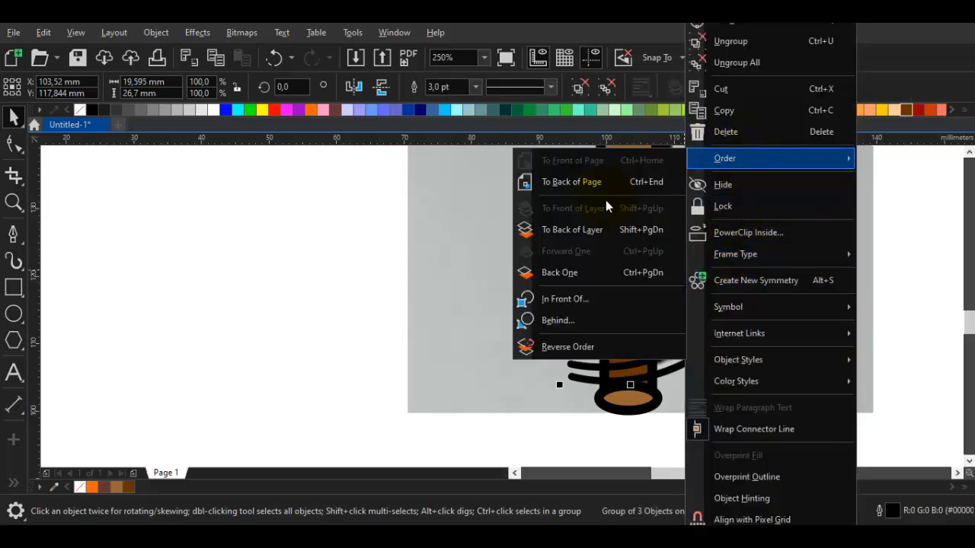
left_click(599, 298)
left_click(741, 304)
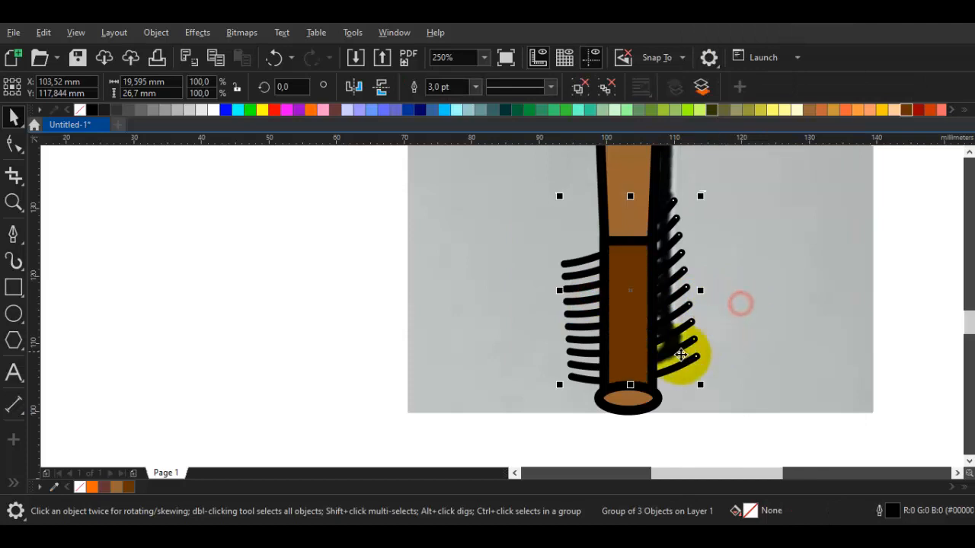
- PowerClip the group of grip strokes inside the dark brown handle section
right_click(680, 355)
left_click(738, 232)
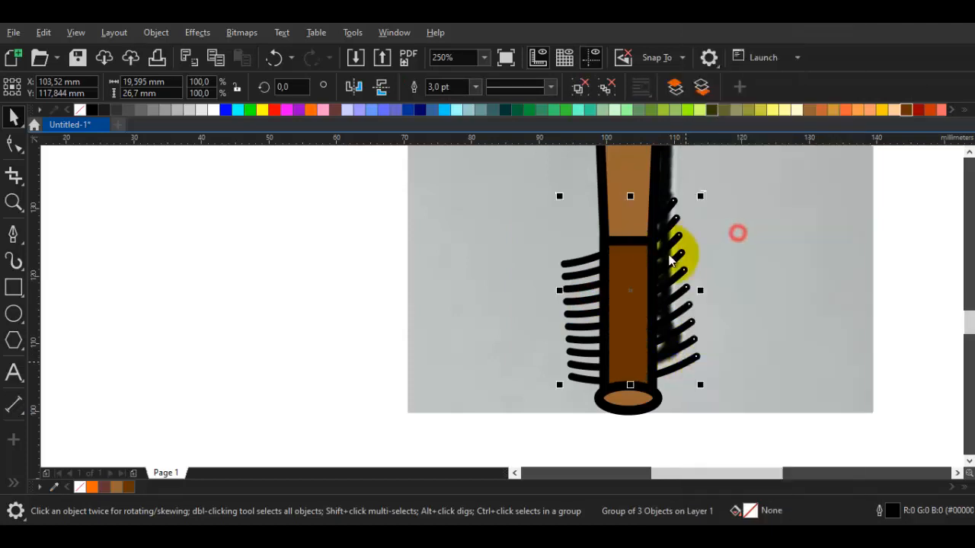
left_click(621, 266)
scroll(856, 347, "down", 2)
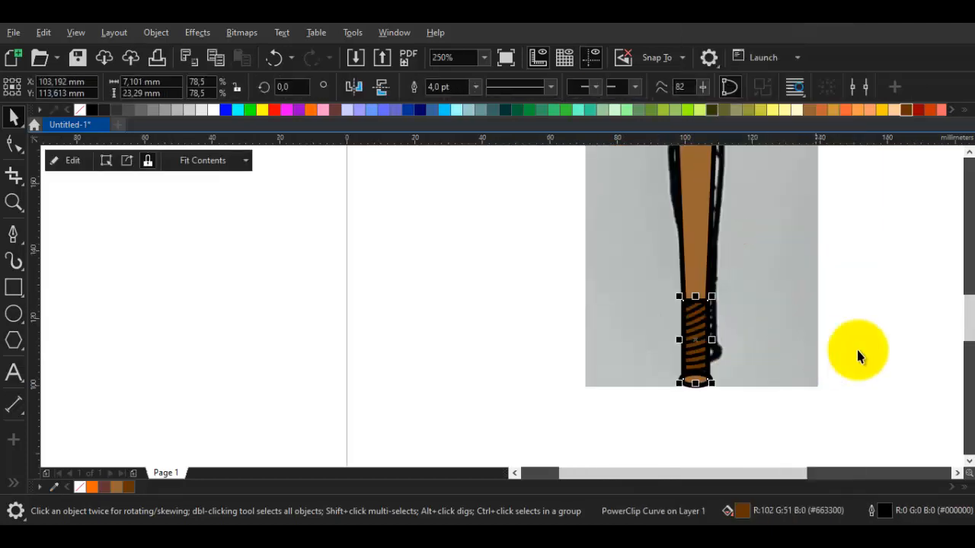
scroll(790, 310, "down", 1)
left_click_drag(745, 322, 668, 329)
scroll(664, 281, "up", 1)
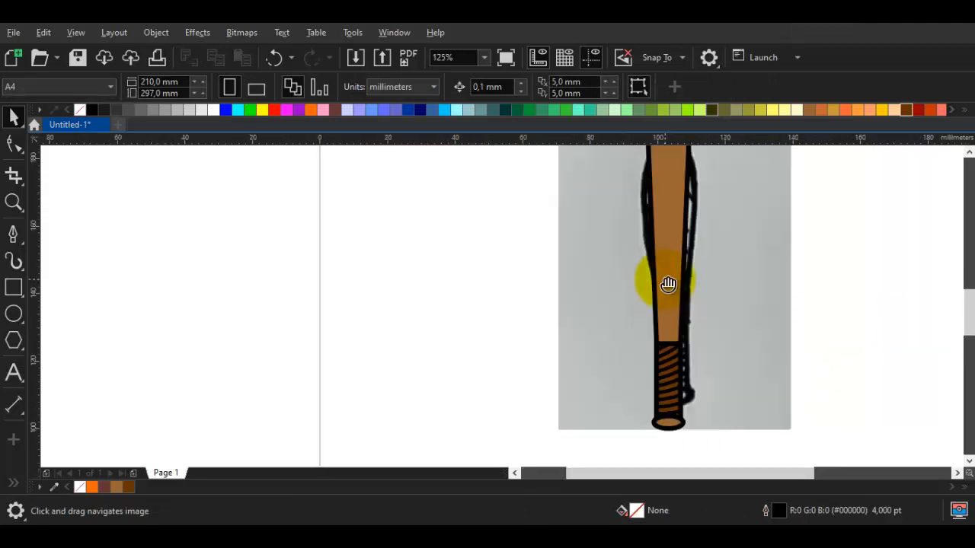
- Start a long curve with the Pen tool that sweeps back and forth across the bat's rounded tip
left_click_drag(666, 282, 664, 293)
key("space")
left_click_drag(654, 259, 633, 341)
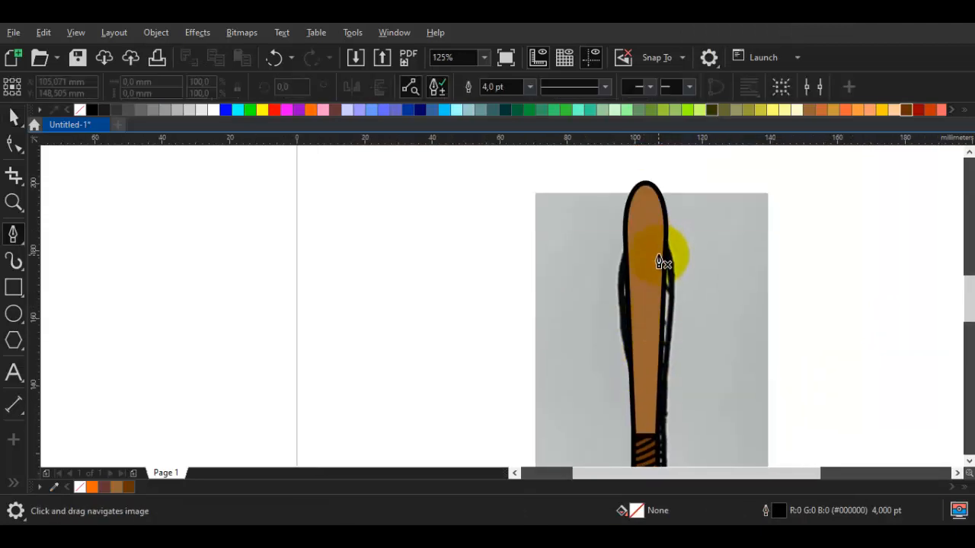
left_click_drag(660, 230, 661, 256)
scroll(670, 238, "up", 1)
left_click_drag(718, 302, 686, 181)
mouse_move(506, 216)
left_mouse_down()
mouse_move(557, 262)
mouse_move(675, 276)
mouse_move(749, 363)
mouse_move(699, 355)
mouse_move(649, 243)
left_mouse_up()
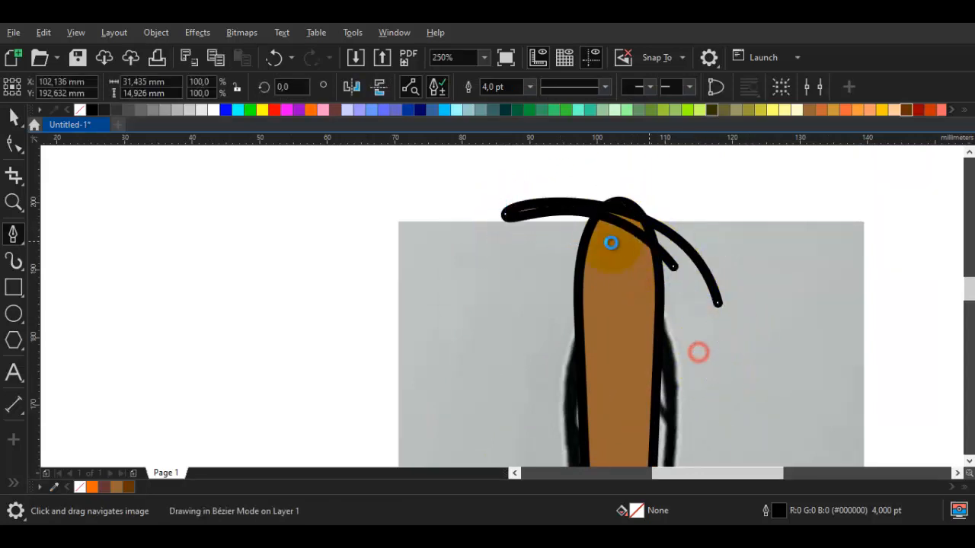
left_click(548, 259)
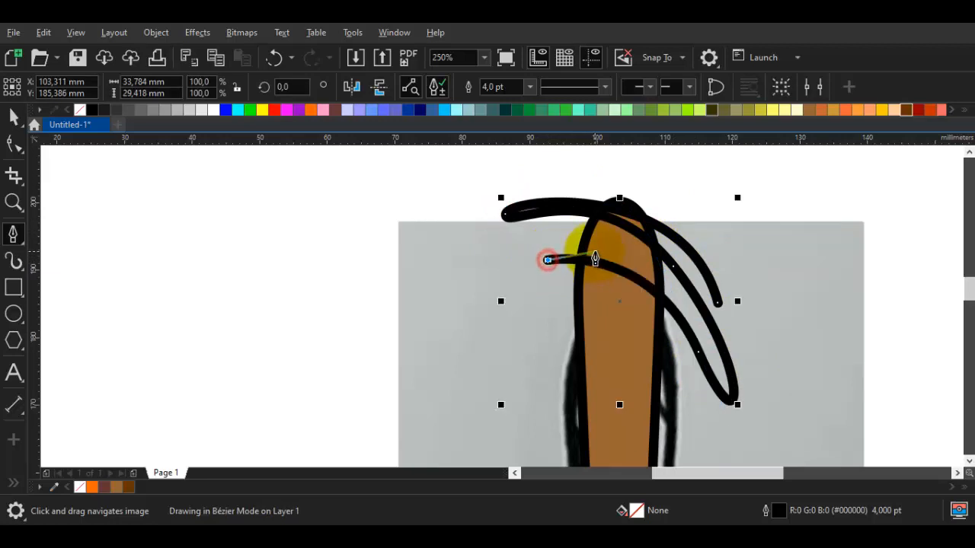
scroll(596, 248, "up", 1)
key("ctrl+z")
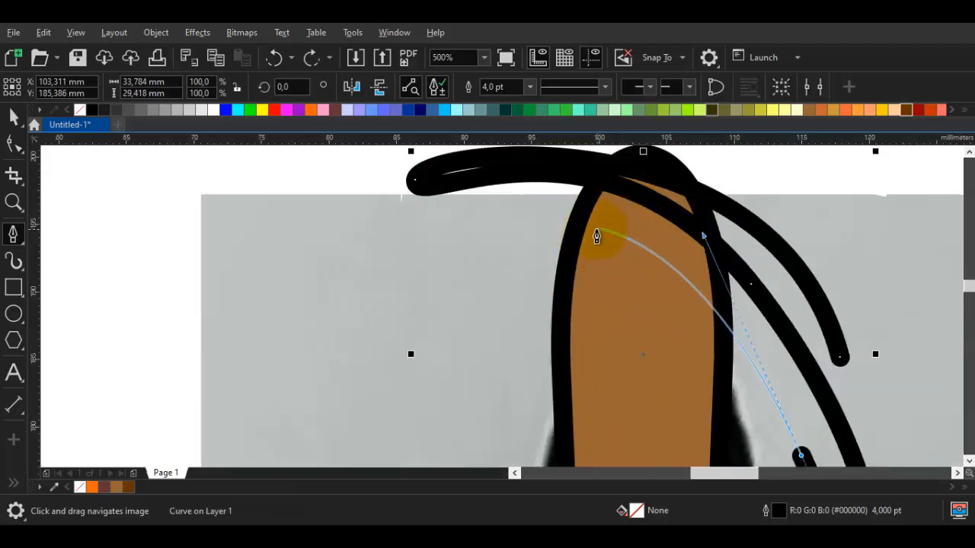
- Continue the curve in long loops down the upper barrel, turning at its left edge and well beyond its right edge
left_click_drag(573, 258, 566, 268)
left_click_drag(803, 404, 774, 375)
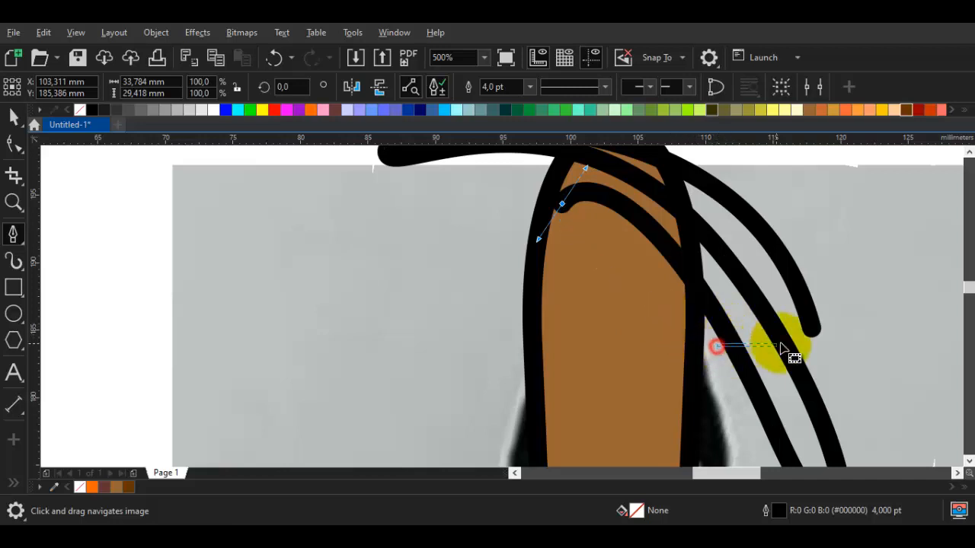
left_click_drag(749, 336, 847, 324)
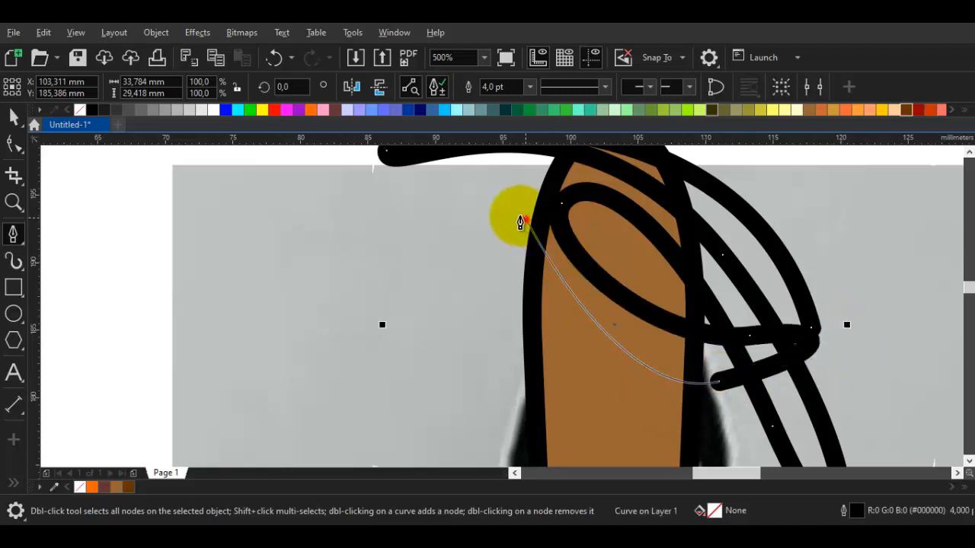
left_click_drag(526, 220, 502, 208)
left_click_drag(559, 327, 553, 282)
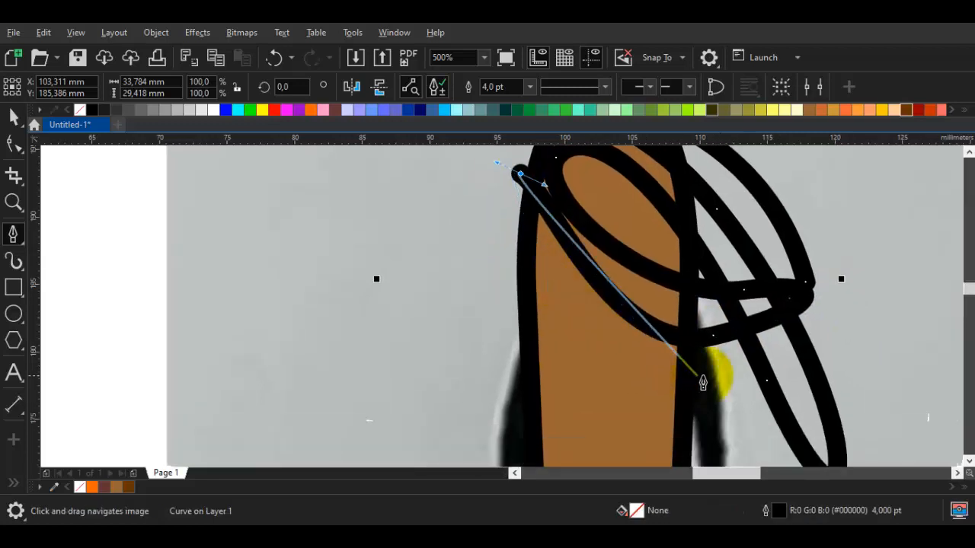
left_click_drag(702, 384, 644, 425)
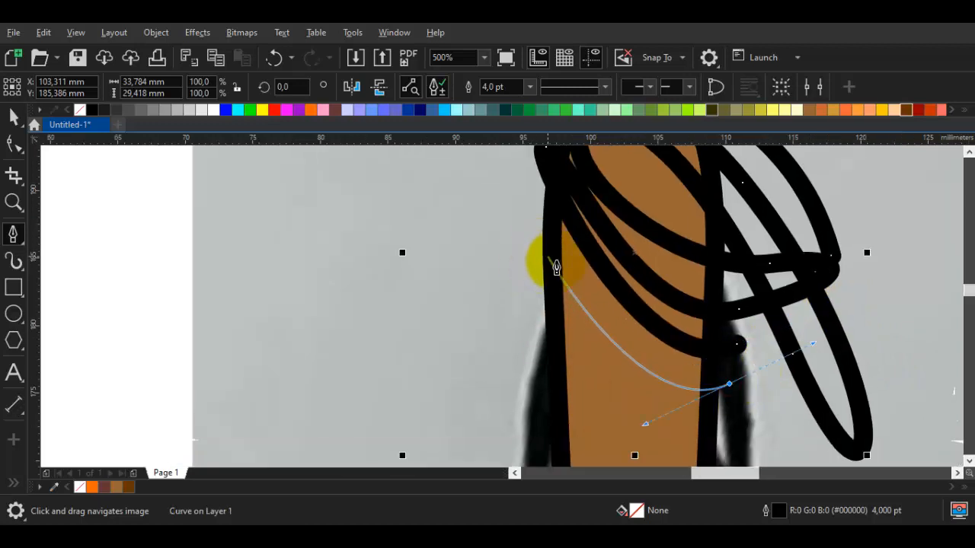
left_click_drag(552, 242, 552, 246)
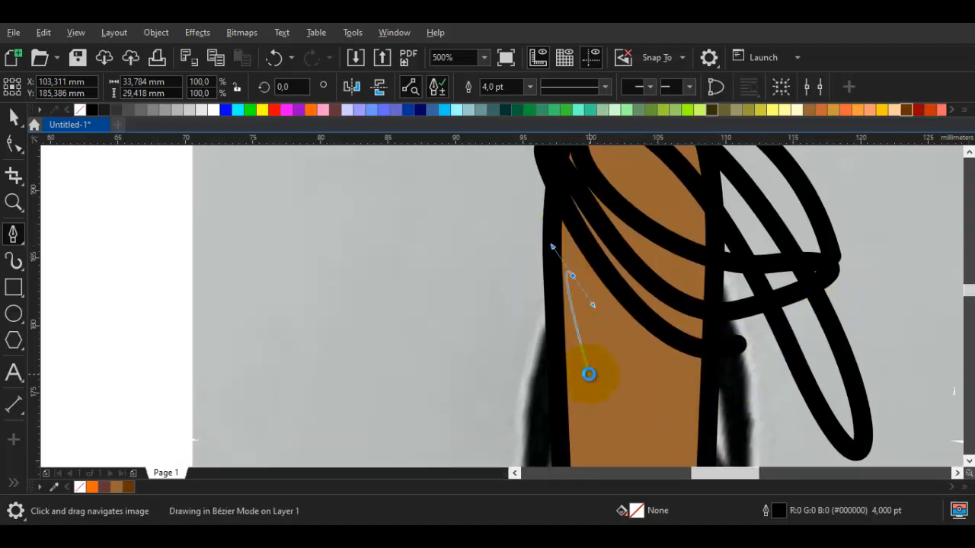
left_click_drag(590, 374, 592, 339)
key("ctrl+z")
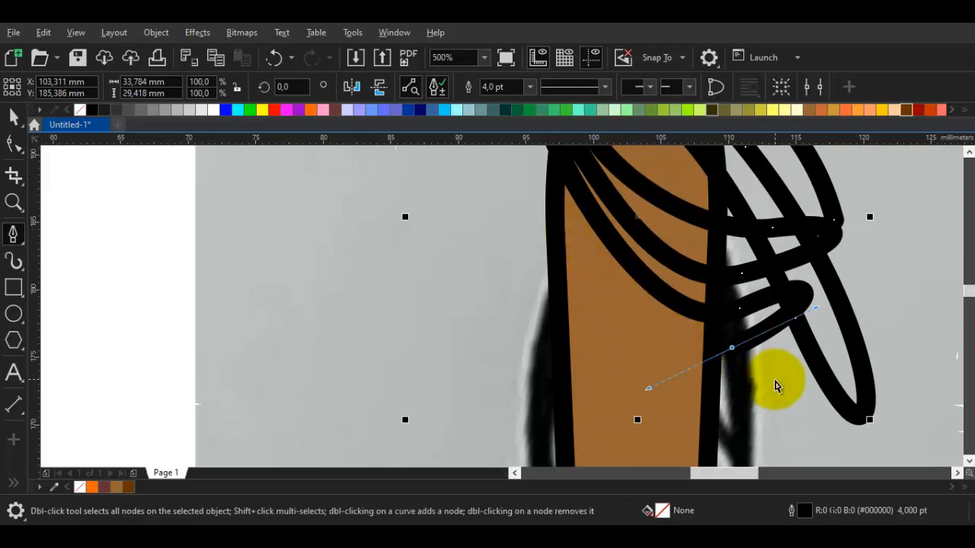
key("ctrl+z")
- Add a sagging sweep from just outside the barrel's right edge up into the brown body
left_click_drag(749, 356, 698, 394)
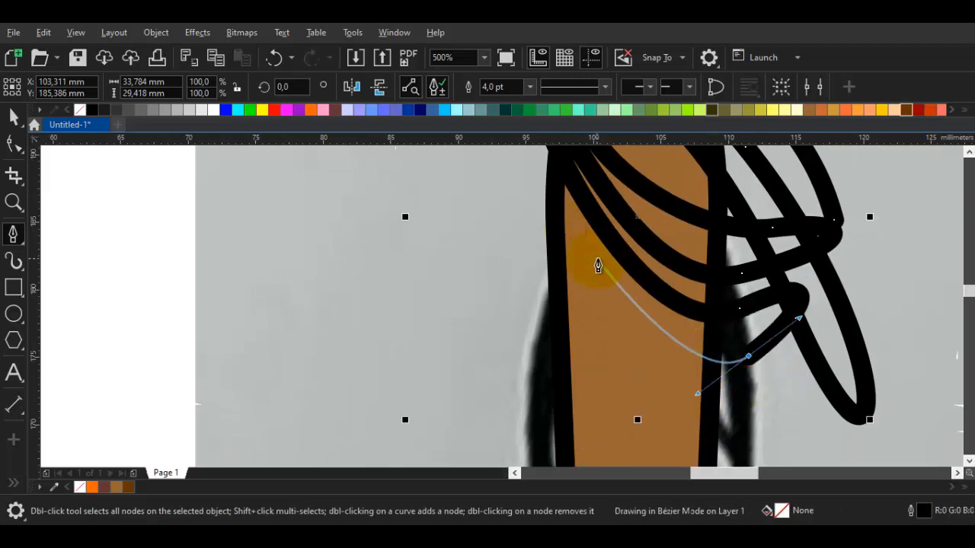
left_click_drag(597, 257, 570, 204)
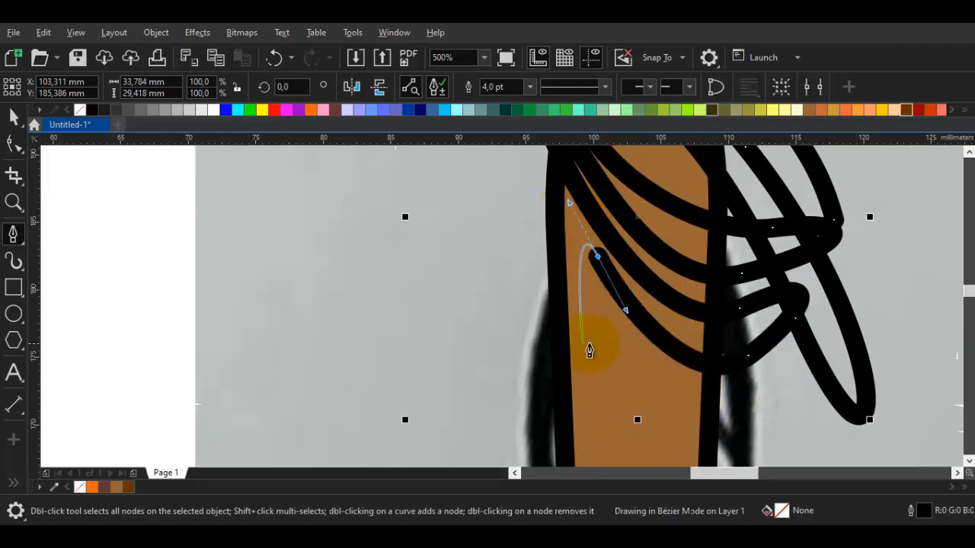
left_click_drag(608, 339, 710, 347)
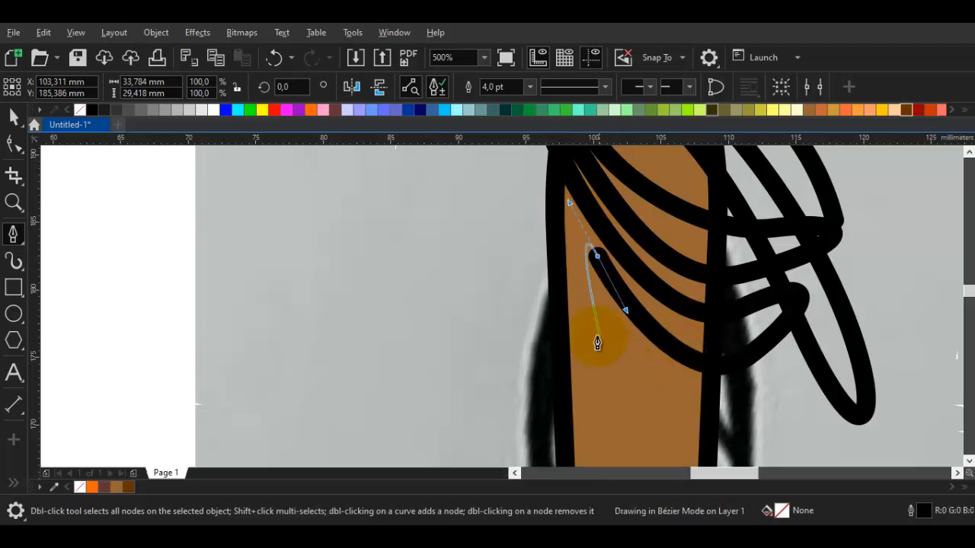
left_click_drag(599, 340, 701, 355)
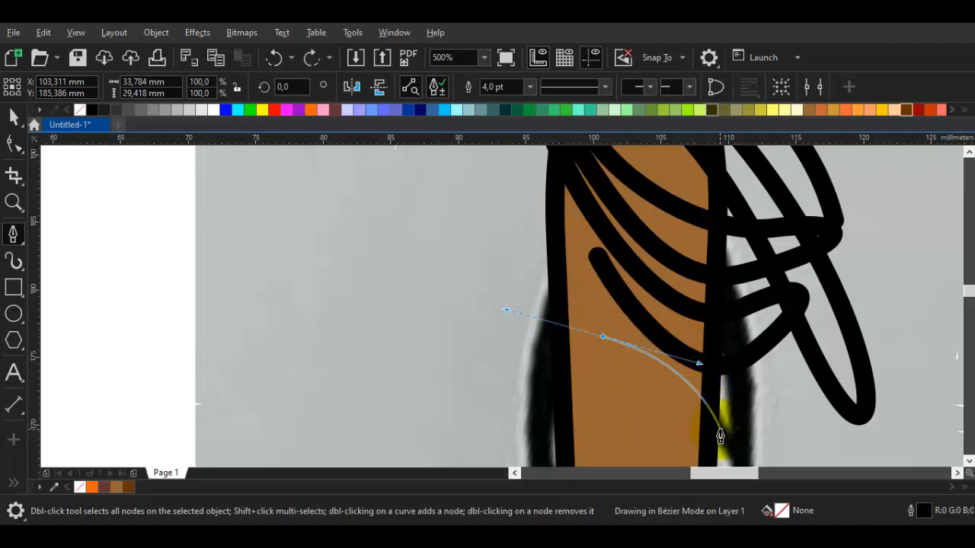
left_click_drag(724, 433, 718, 355)
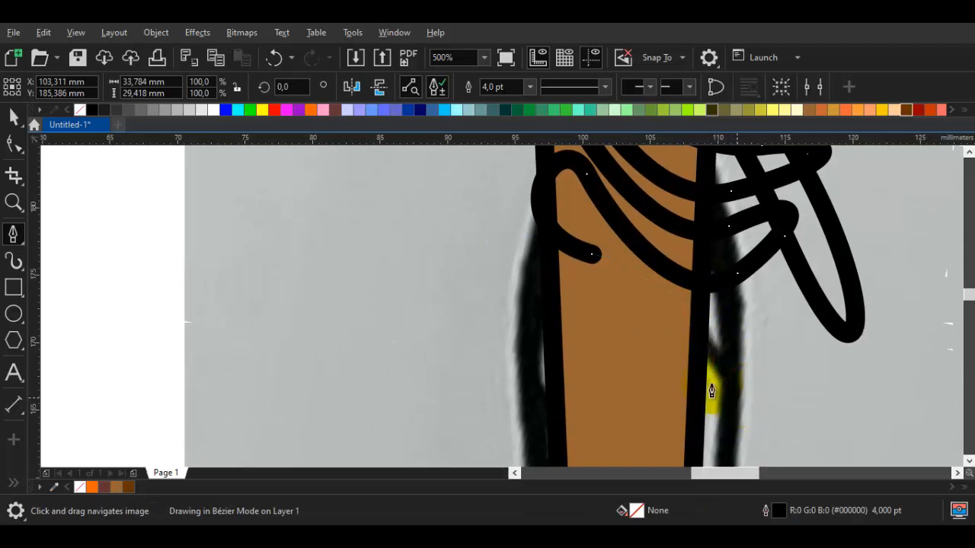
left_click_drag(531, 296, 438, 343)
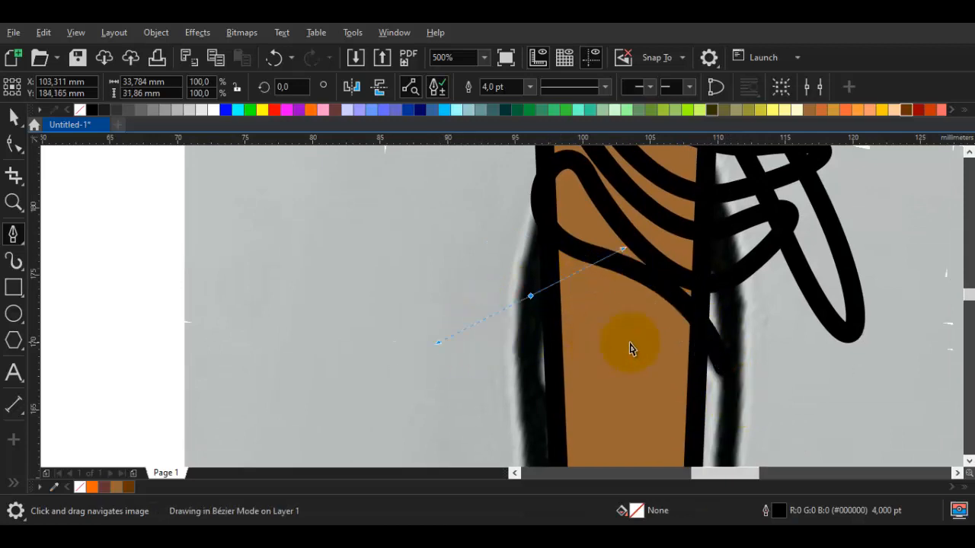
key("ctrl+z")
key("ctrl+z")
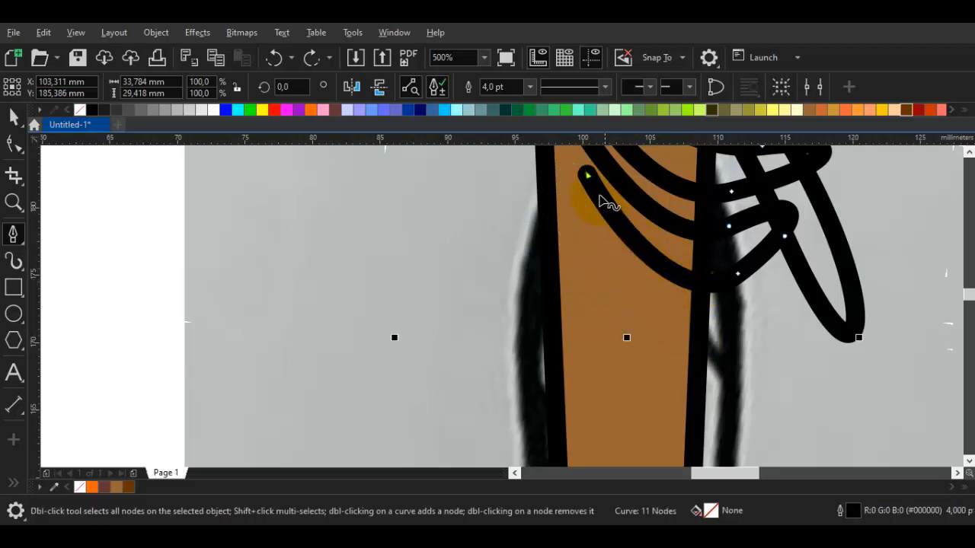
- Redraw the curve's end inside the barrel and bend it in a small hook down to the bat's right edge
left_click_drag(610, 207, 635, 264)
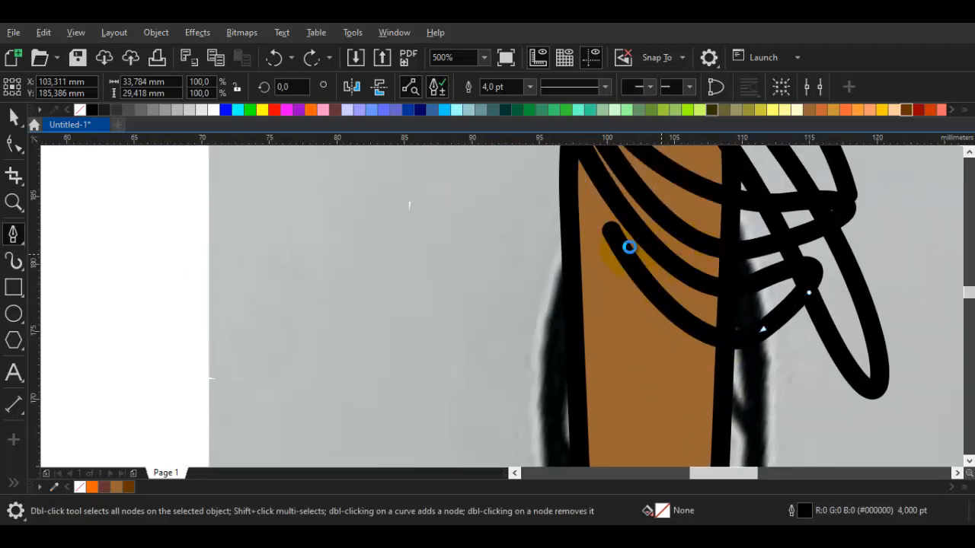
left_click(612, 244)
left_click_drag(620, 247, 608, 221)
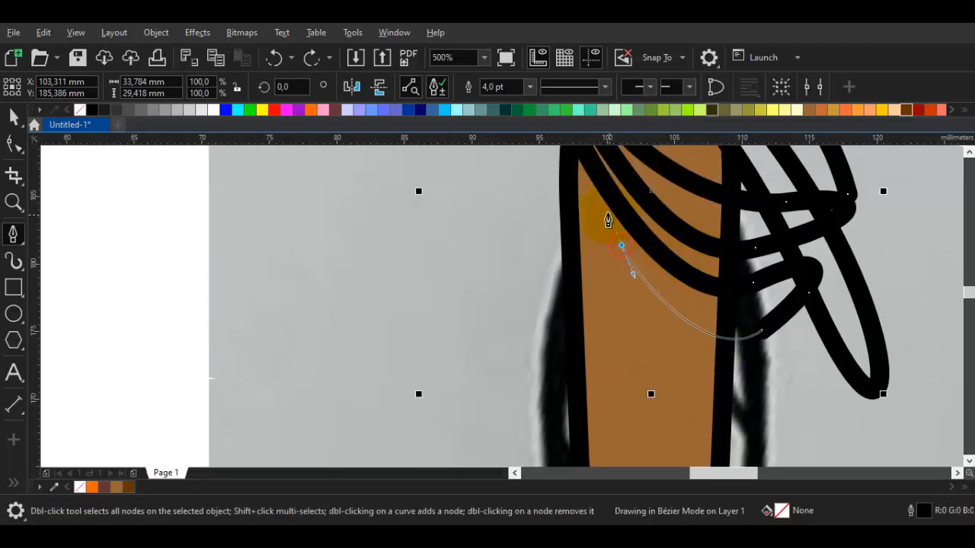
left_click_drag(610, 299, 665, 304)
left_click_drag(711, 388, 662, 305)
left_click_drag(692, 349, 709, 395)
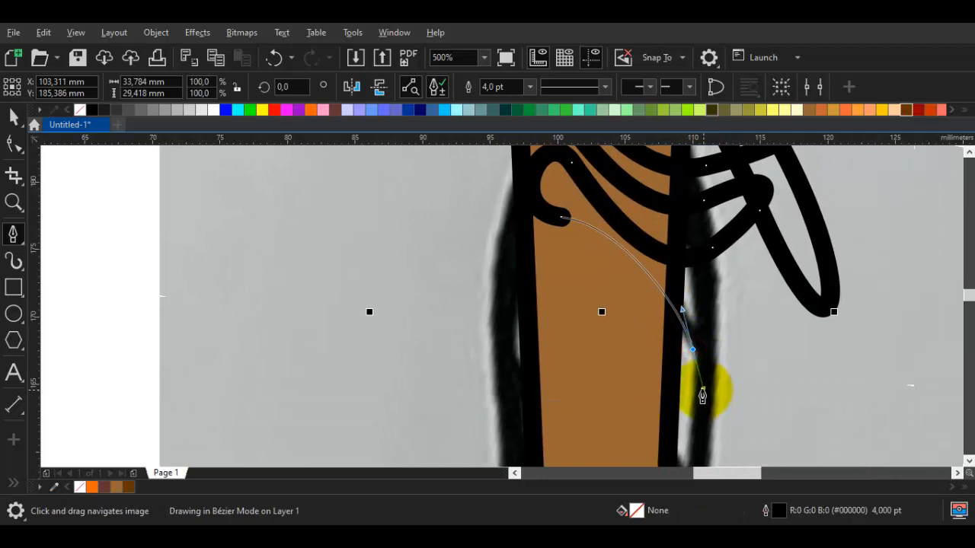
- Extend the curve with arched sweeps across the mid barrel, turning outside its left edge and near its right edge
left_click_drag(544, 274, 576, 226)
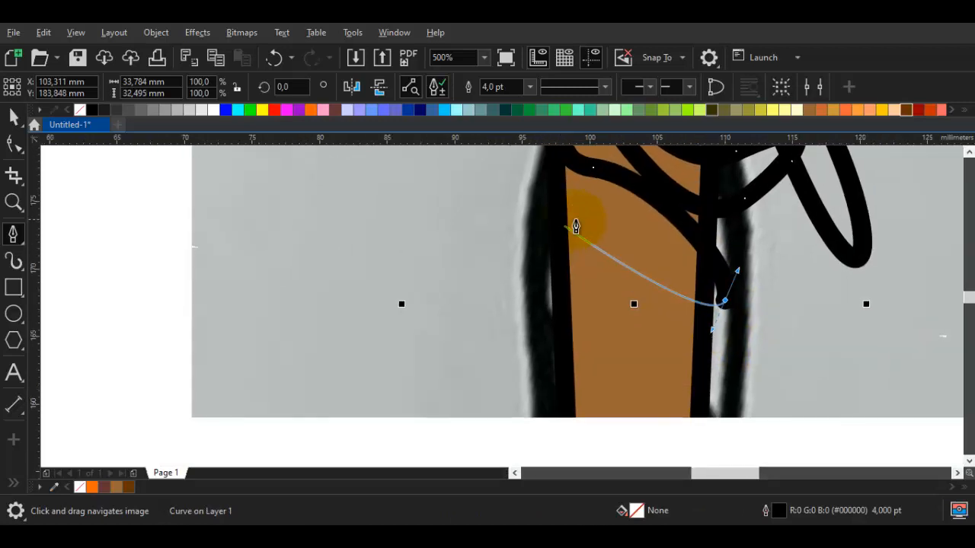
mouse_move(505, 234)
left_mouse_down()
mouse_move(342, 339)
mouse_move(368, 354)
left_mouse_up()
left_click_drag(540, 331, 483, 302)
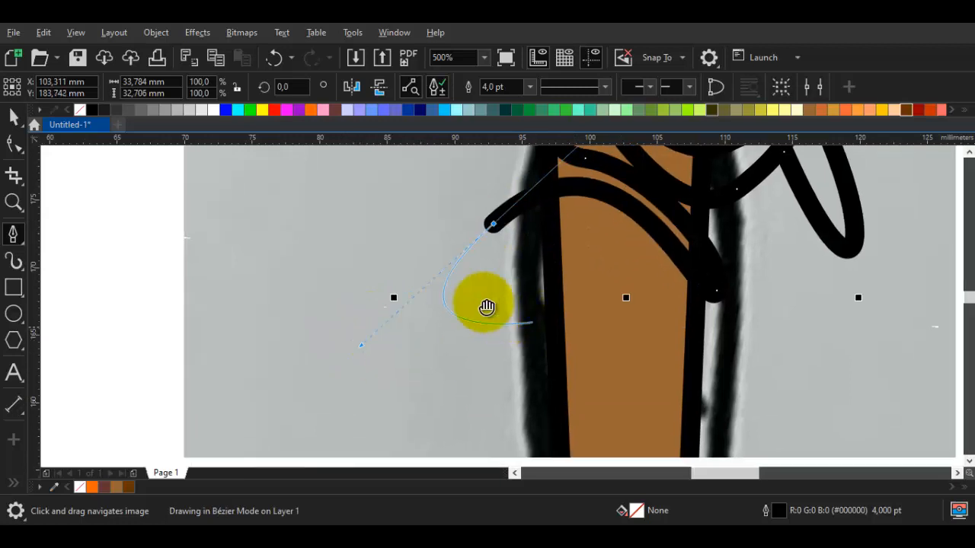
mouse_move(626, 286)
left_mouse_down()
mouse_move(692, 374)
mouse_move(732, 457)
mouse_move(717, 473)
left_mouse_up()
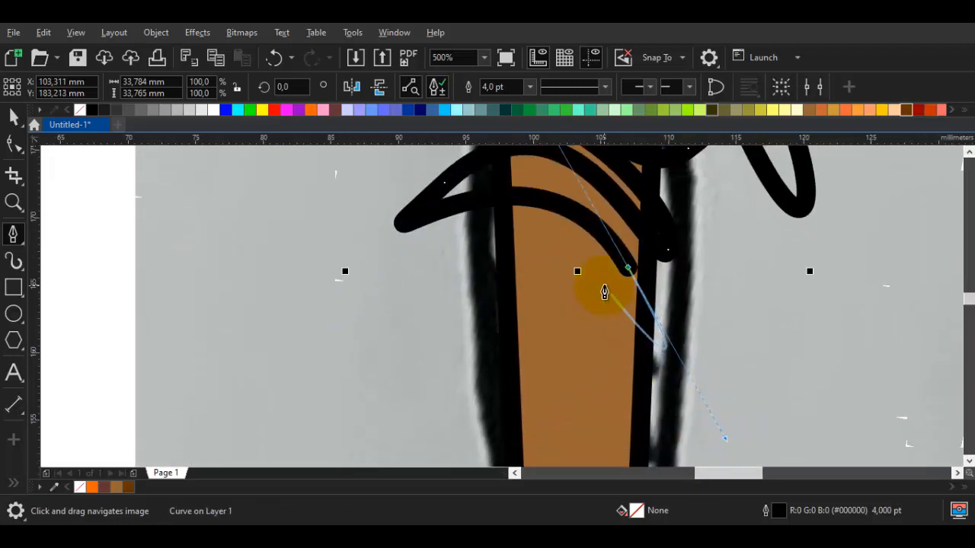
left_click_drag(539, 196, 540, 195)
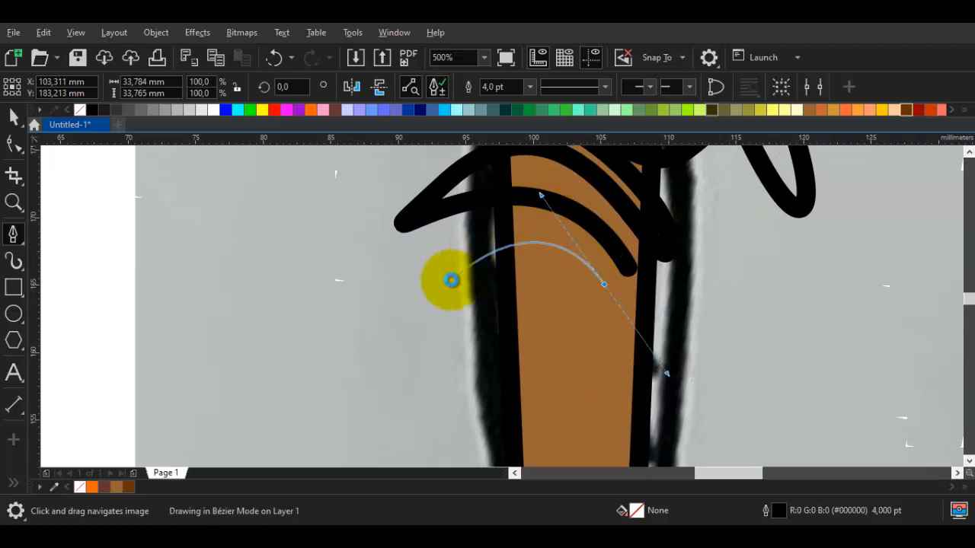
left_click_drag(444, 292, 453, 337)
- Carry the curve down the lower barrel with steep diagonal sweeps, overshooting the right edge and looping outside the left edge
left_click_drag(533, 344, 537, 248)
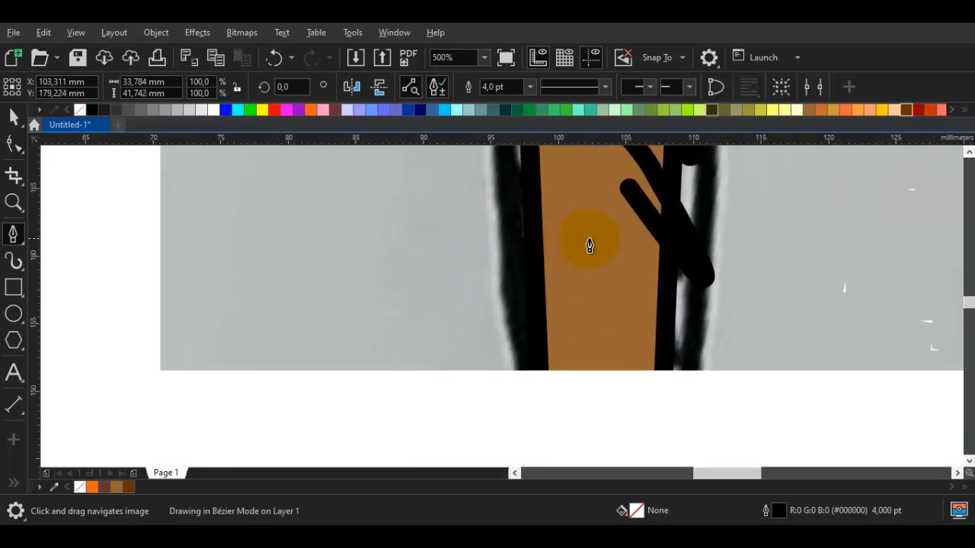
left_click_drag(614, 247, 737, 399)
scroll(736, 395, "down", 1)
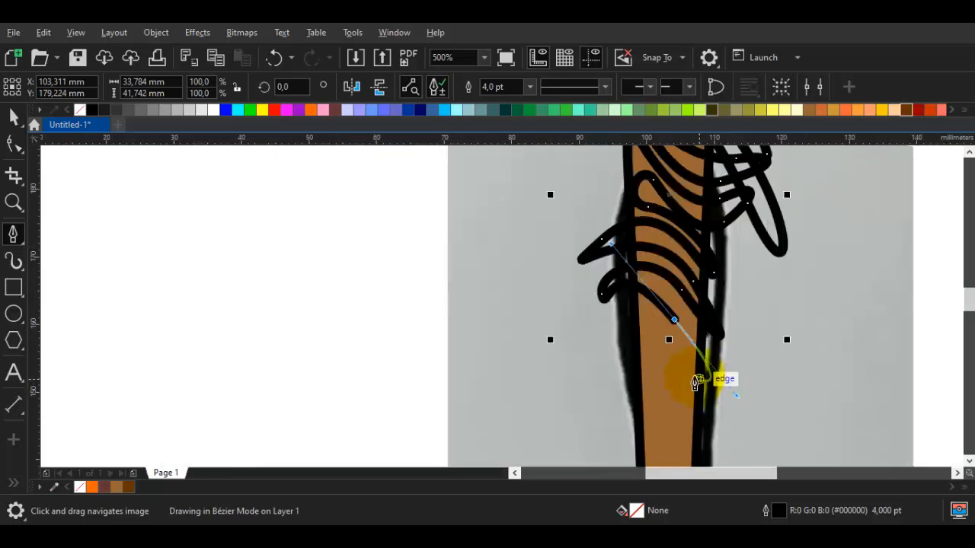
left_click_drag(688, 372, 680, 363)
scroll(681, 371, "up", 1)
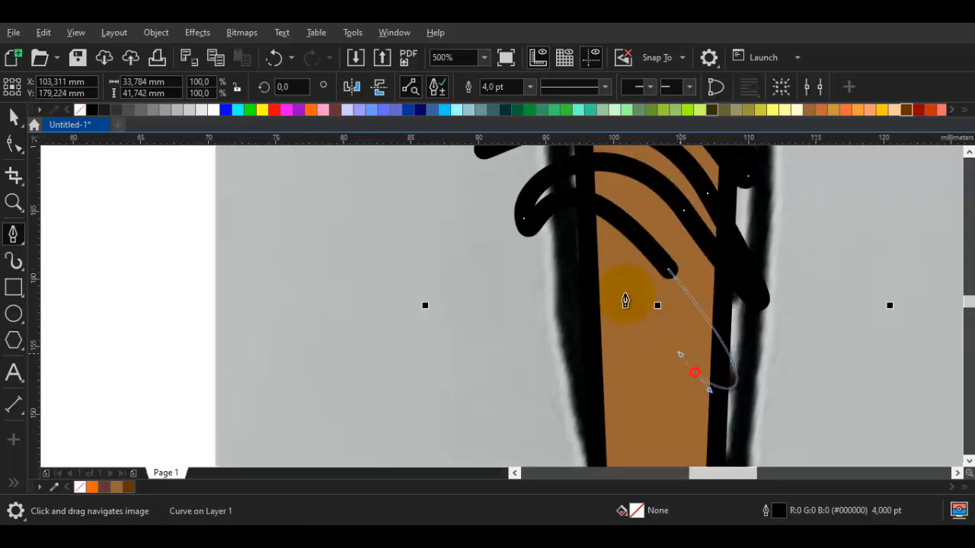
double_click(498, 254)
left_click_drag(540, 338, 497, 252)
left_click_drag(487, 251, 607, 249)
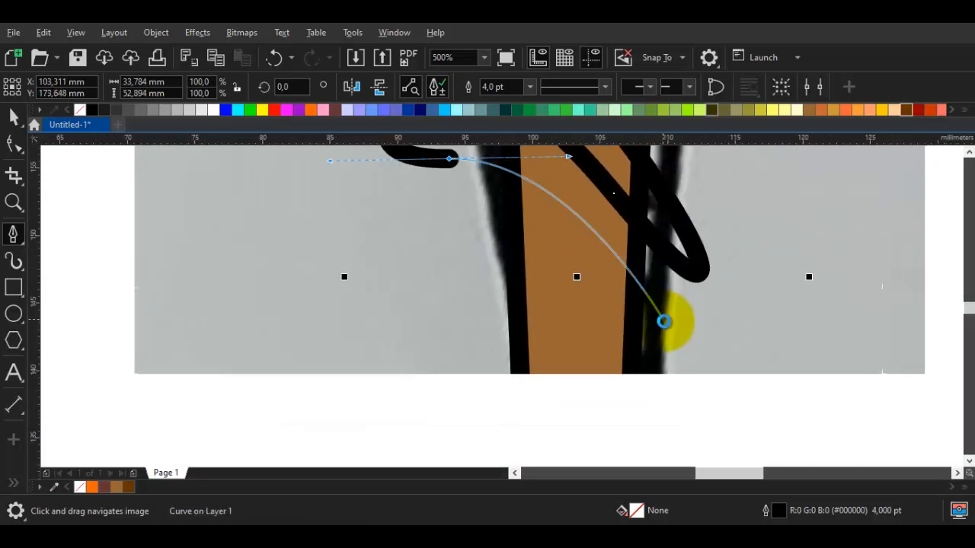
- Add arched sweeps across the narrowing body, with turns outside both of its edges
left_click_drag(668, 342, 709, 415)
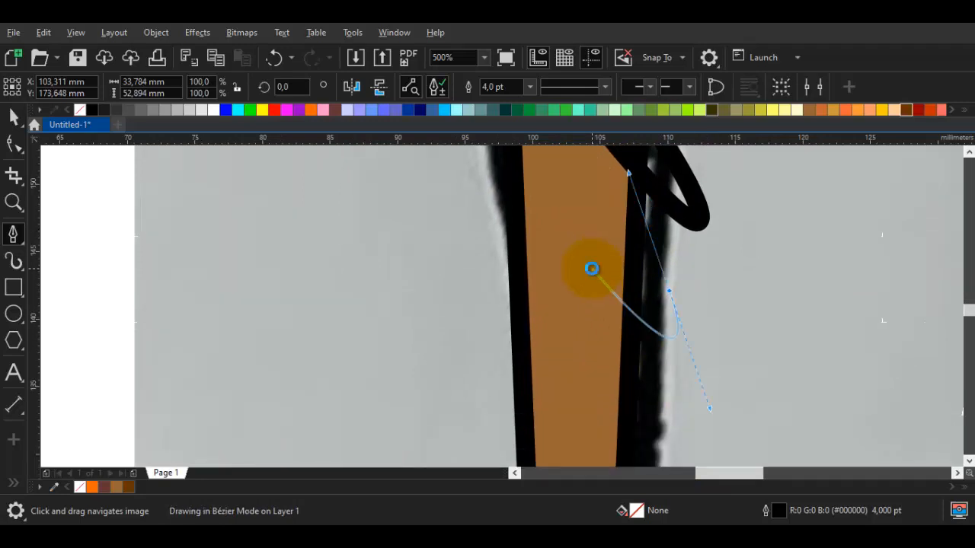
left_click_drag(592, 269, 652, 366)
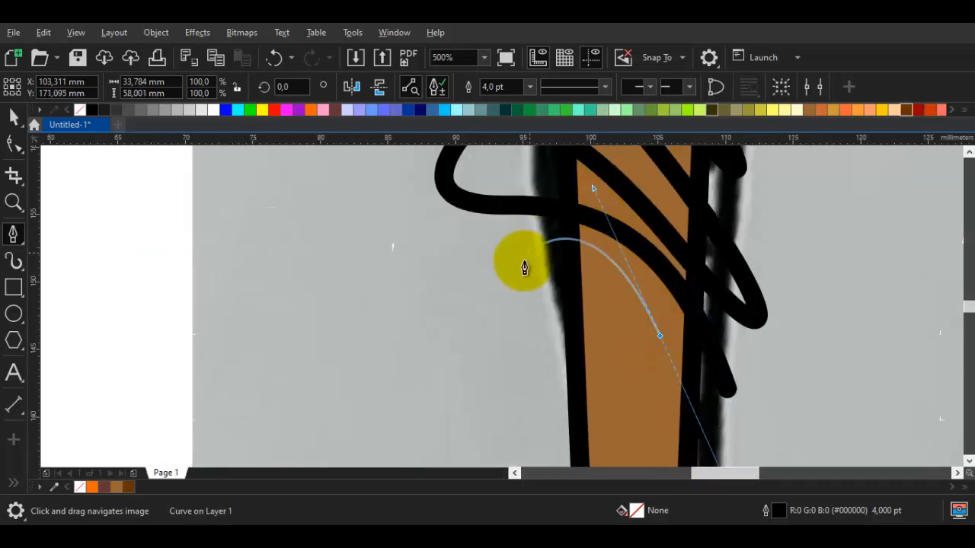
left_click_drag(520, 266, 534, 324)
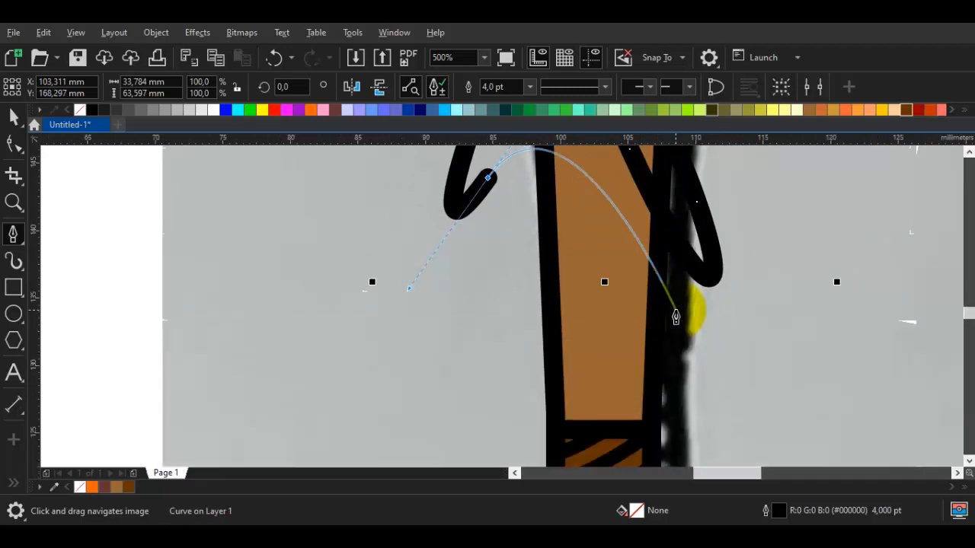
left_click_drag(675, 311, 723, 426)
left_click(718, 422)
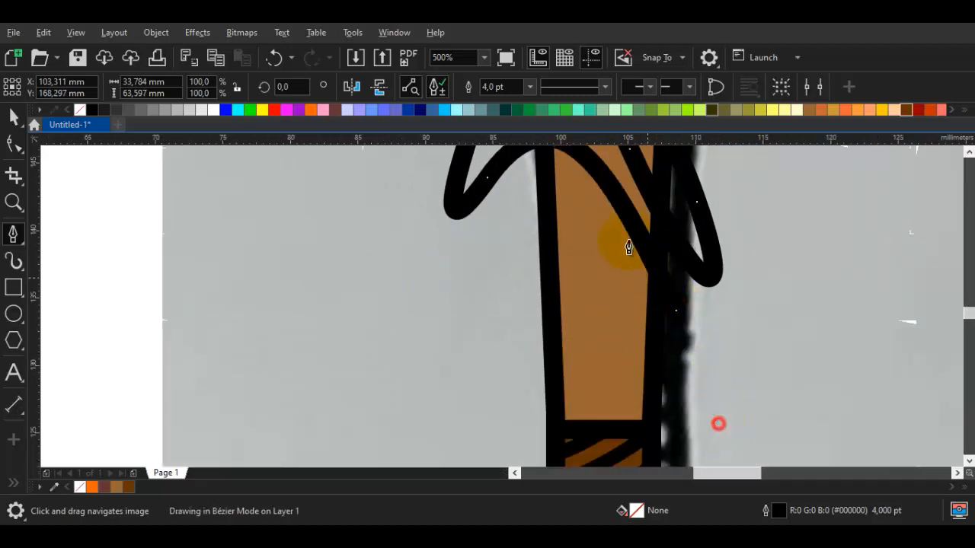
- Extend the zigzag curve with tighter arched sweeps down to the top of the grip and finish it past the bat's left edge
left_click_drag(519, 258, 546, 439)
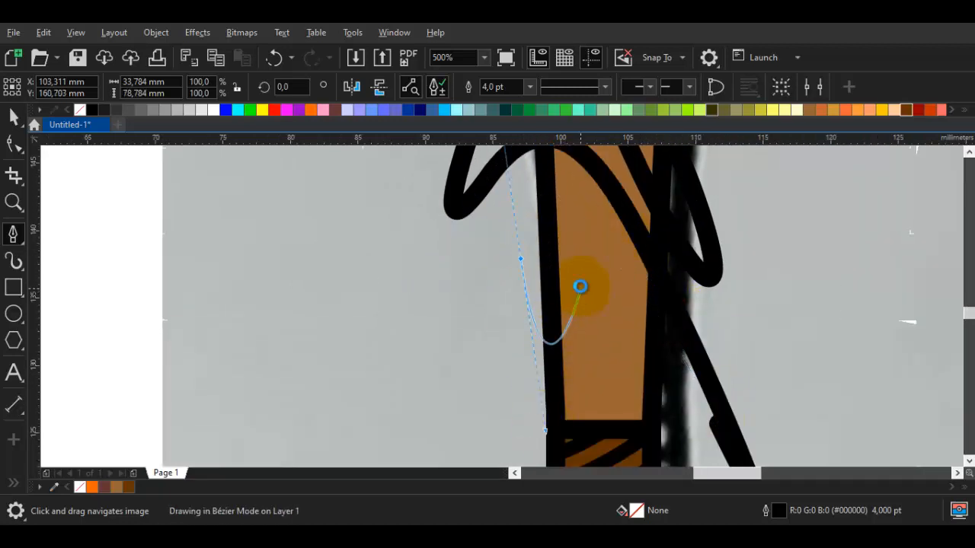
left_click_drag(577, 275, 664, 300)
left_click_drag(690, 456, 653, 362)
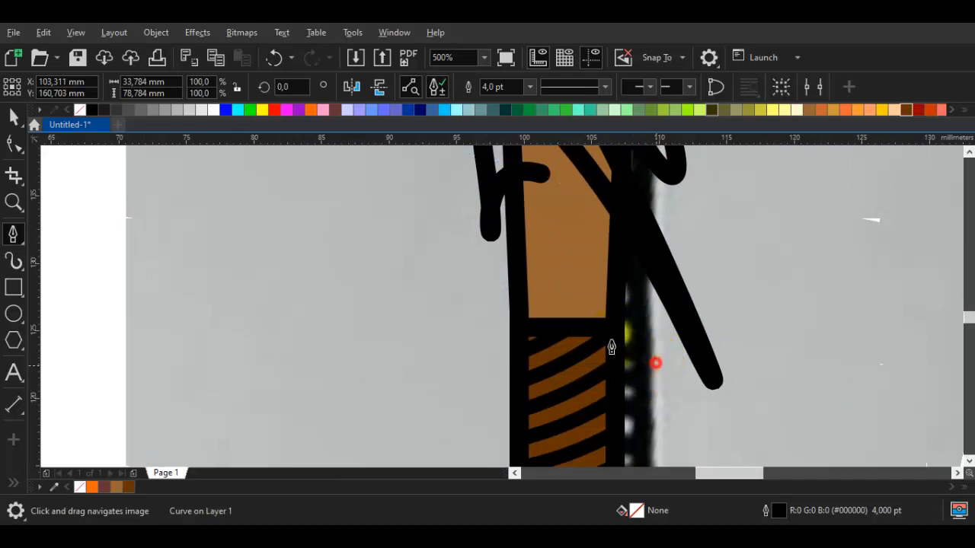
left_click(489, 250)
left_click_drag(463, 312, 433, 378)
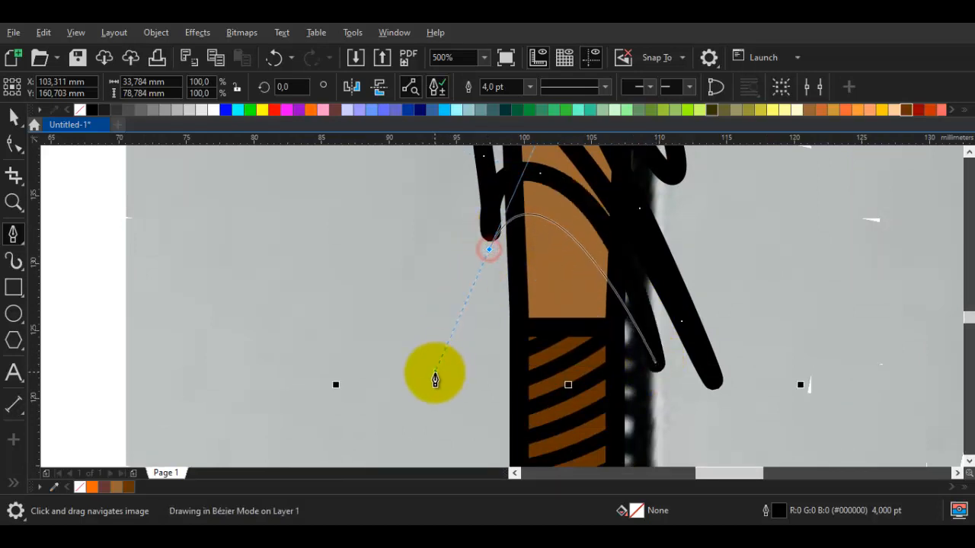
left_click_drag(627, 337, 659, 348)
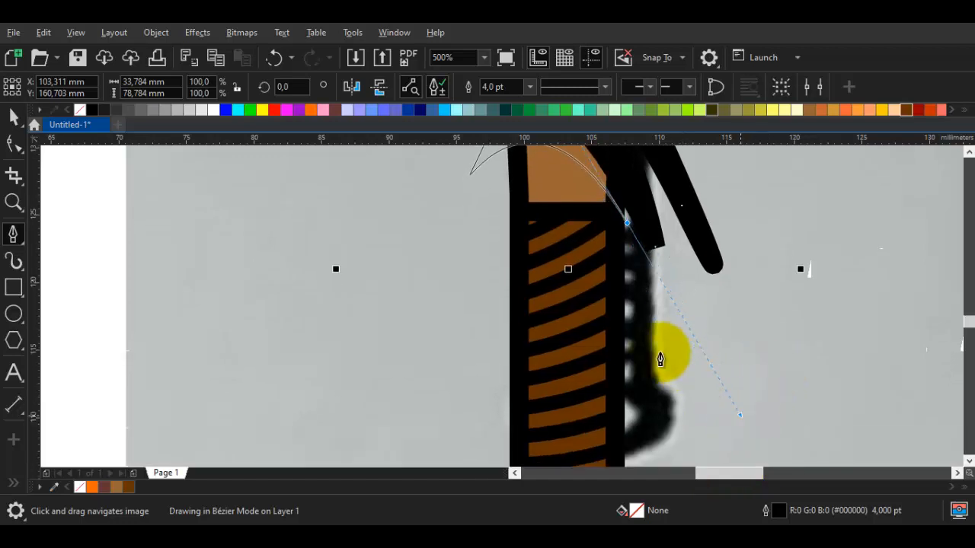
left_click_drag(495, 189, 460, 282)
key("space")
- Set the zigzag curve's outline width to 3 pt
left_click(529, 89)
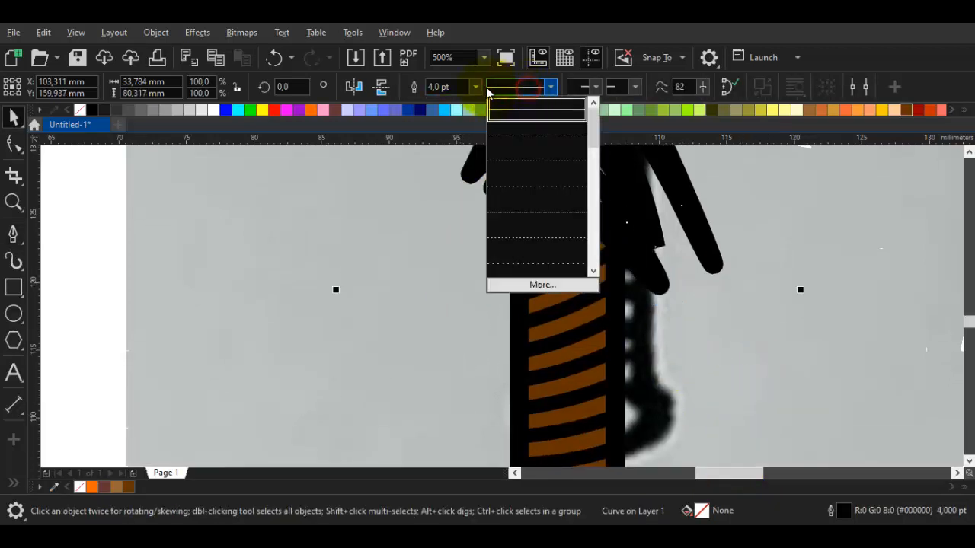
left_click(475, 86)
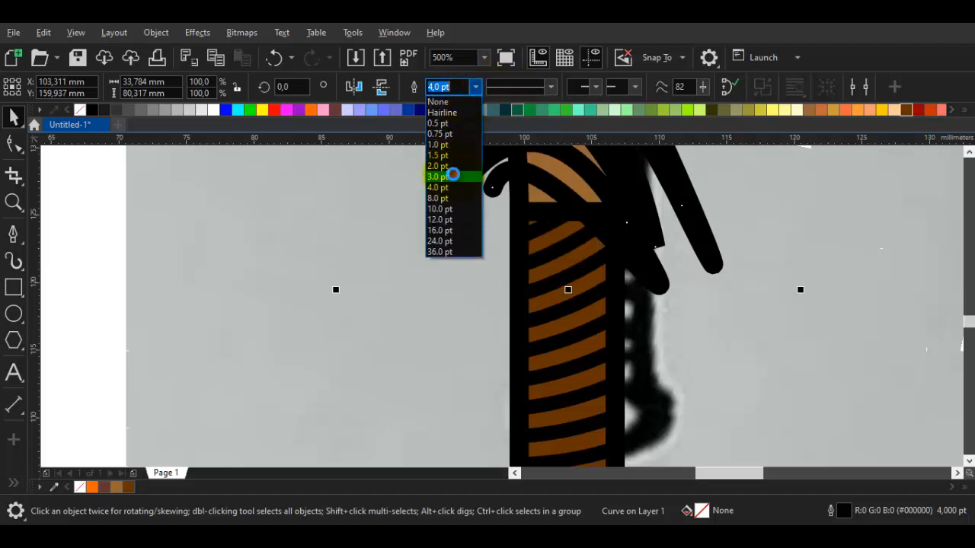
left_click(453, 176)
- PowerClip the zigzag curve inside the brown bat body
left_click_drag(551, 218, 514, 373)
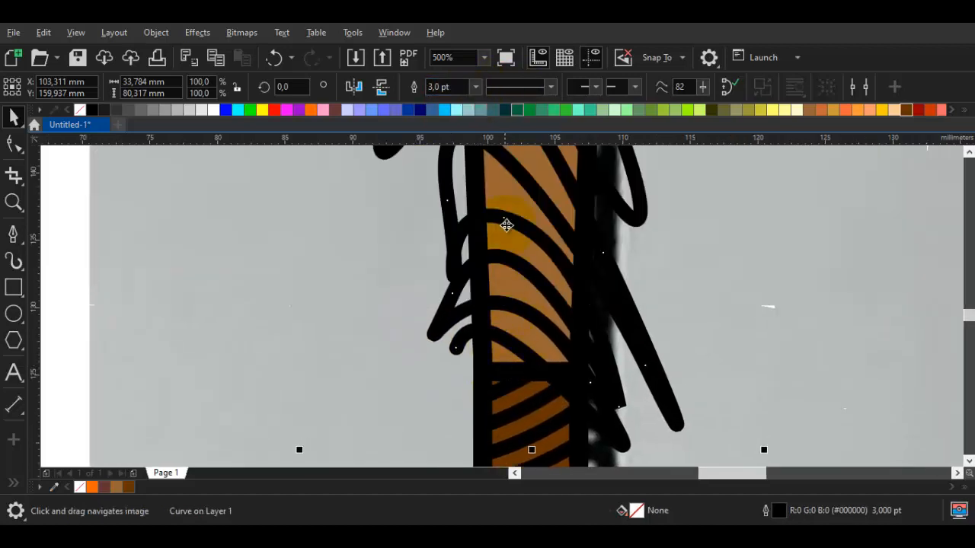
scroll(531, 276, "down", 2)
scroll(538, 286, "up", 5)
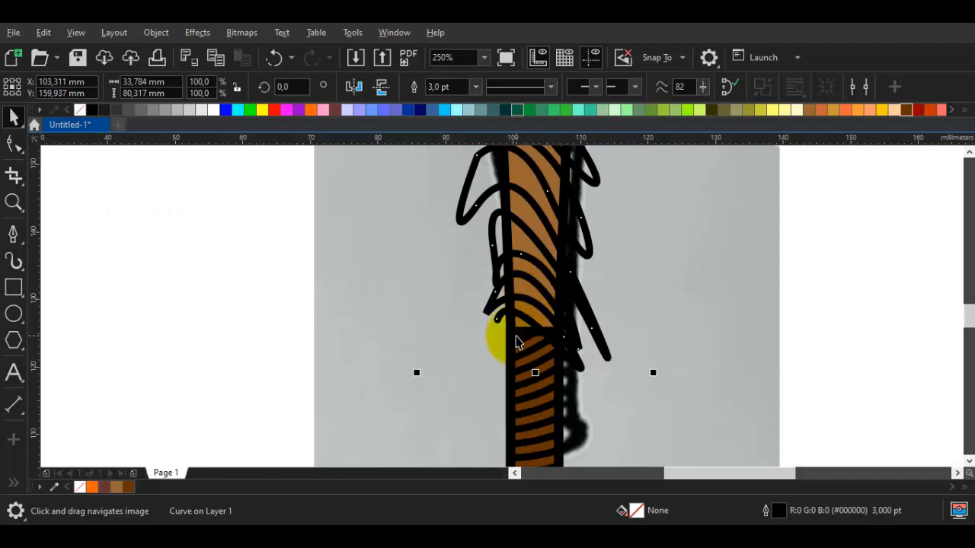
right_click(551, 268)
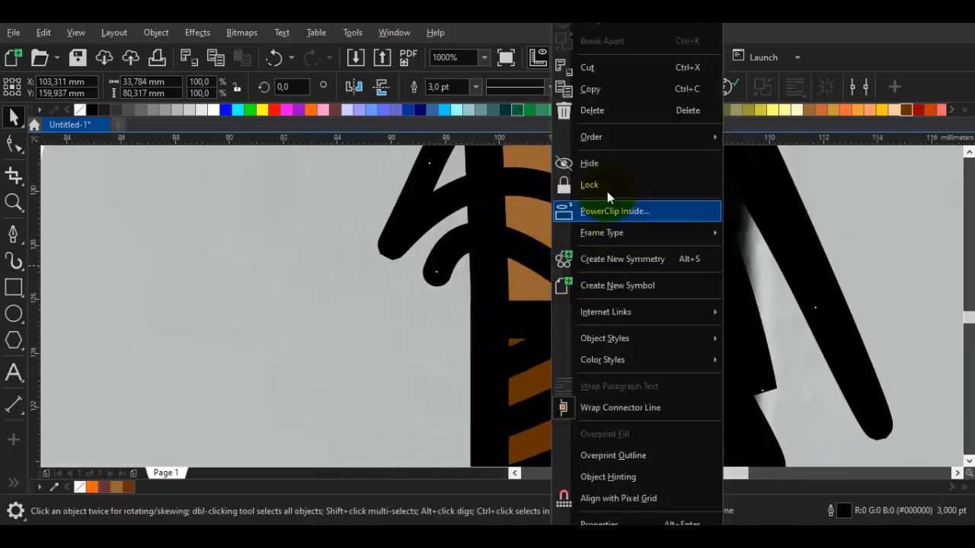
left_click(607, 208)
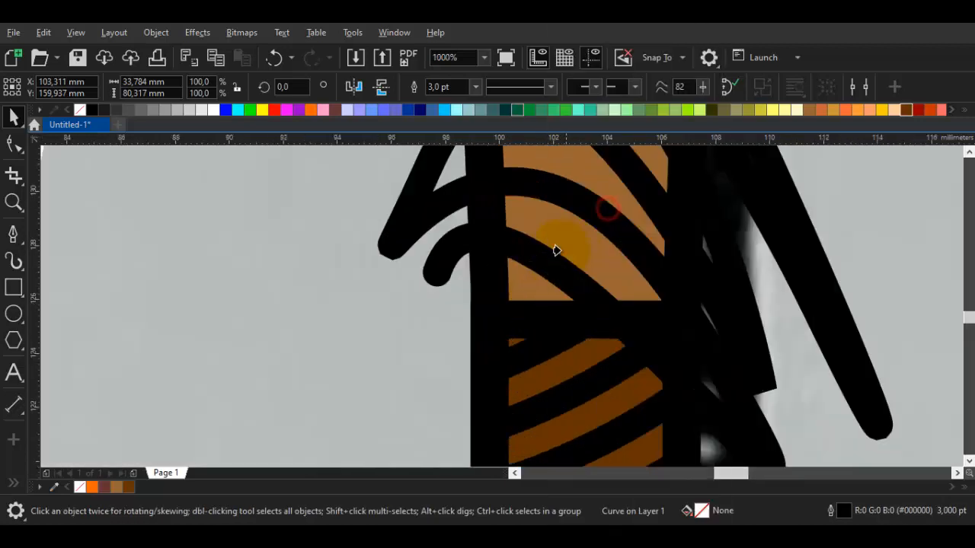
left_click(522, 283)
scroll(524, 285, "down", 5)
scroll(529, 284, "down", 1)
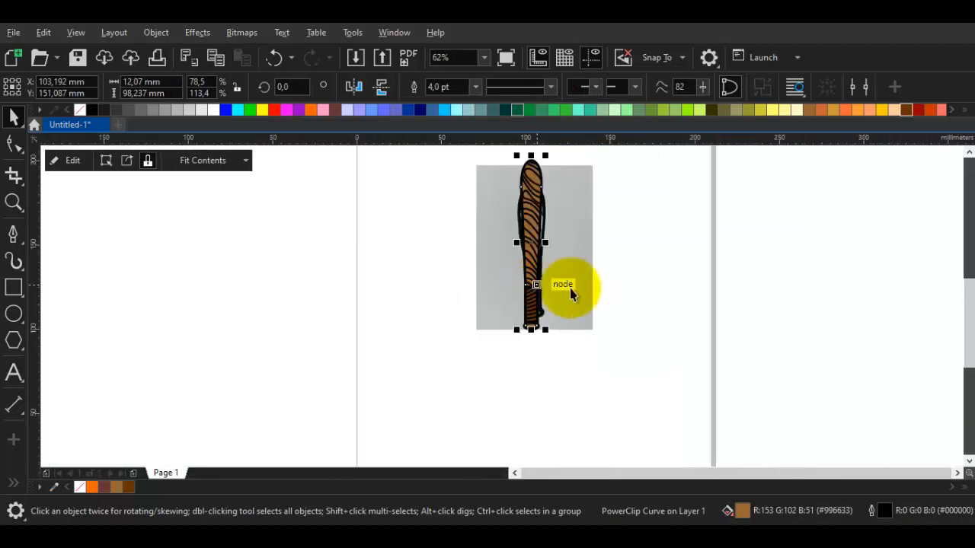
left_click(703, 294)
- Place a copy of the whole bat outside the page's left edge, about 155 mm from the original
scroll(540, 189, "up", 1)
scroll(542, 201, "down", 1)
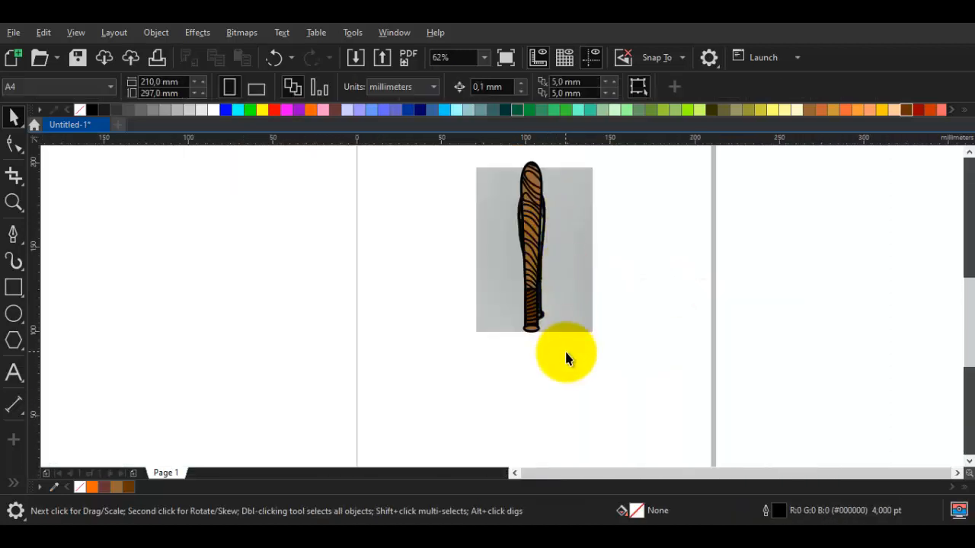
left_click_drag(568, 355, 505, 157)
left_click_drag(539, 239, 281, 250)
- Try a 1.5 pt outline on the clipped detail curve in the bat copy's body, and settle on 2 pt
scroll(268, 243, "up", 1)
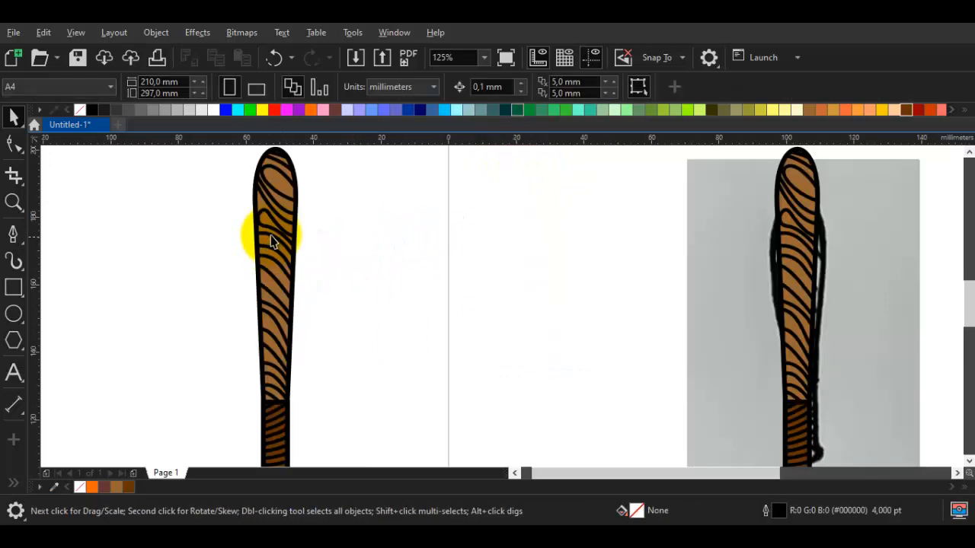
left_click(272, 234, "ctrl")
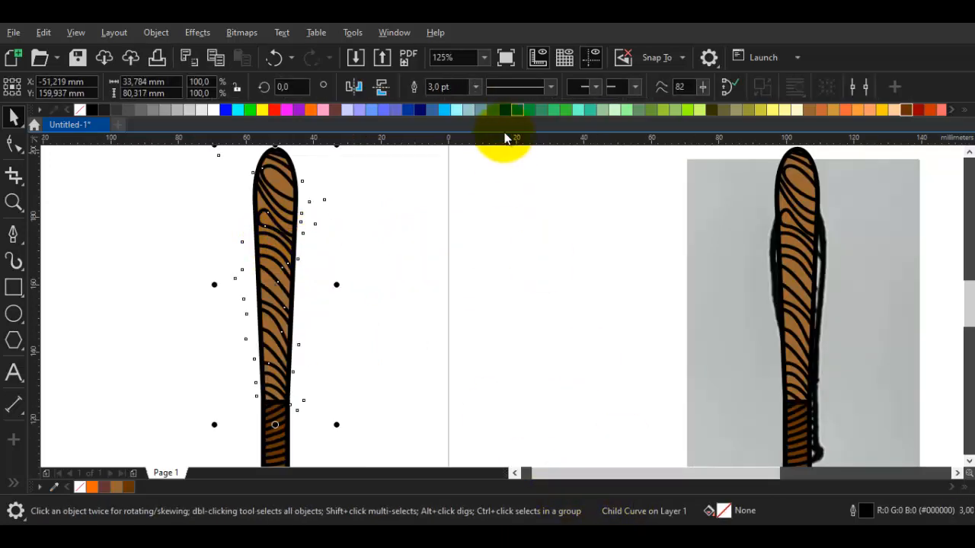
left_click(475, 87)
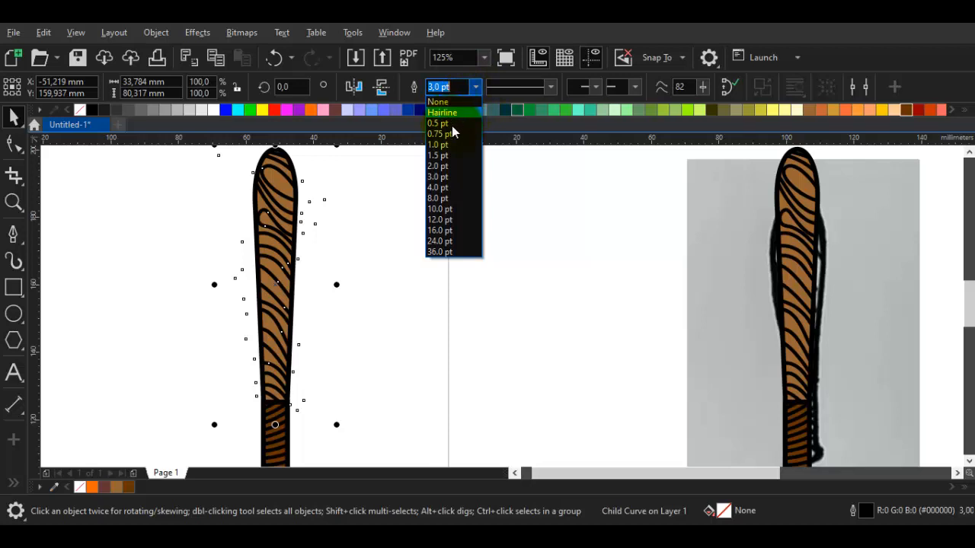
left_click(437, 157)
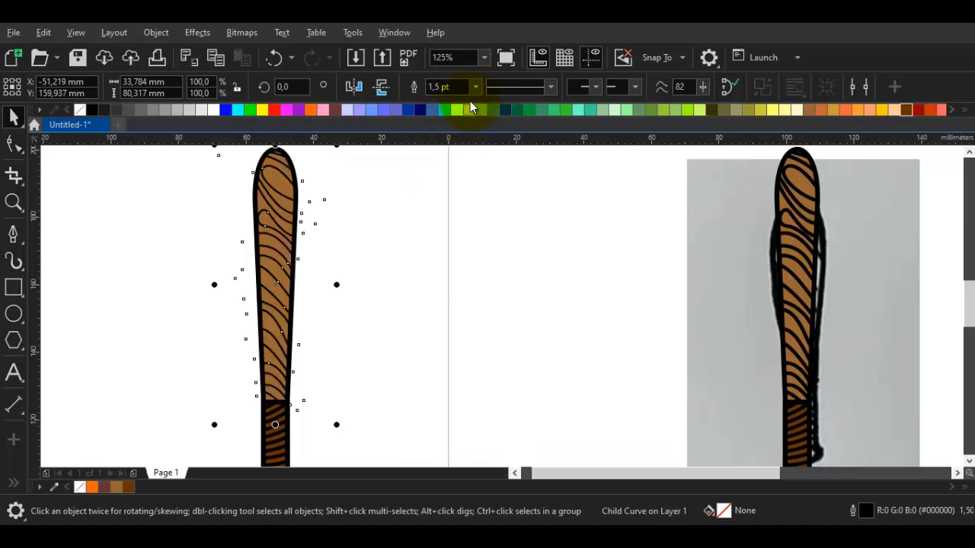
left_click(476, 86)
left_click(449, 165)
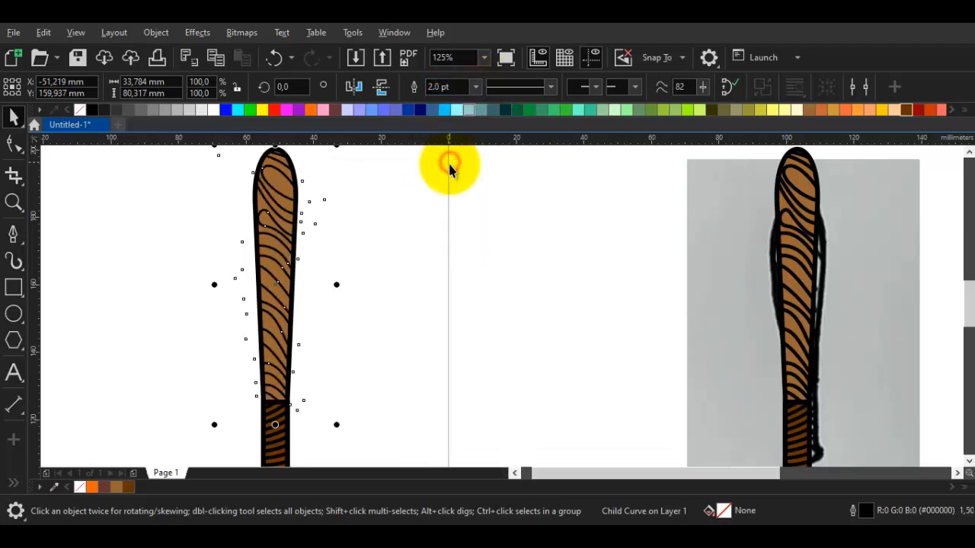
left_click(379, 312)
- Set the outline width of the clipped stripe group in the copy's dark brown grip to 2 pt
scroll(355, 312, "down", 2)
scroll(317, 389, "up", 4)
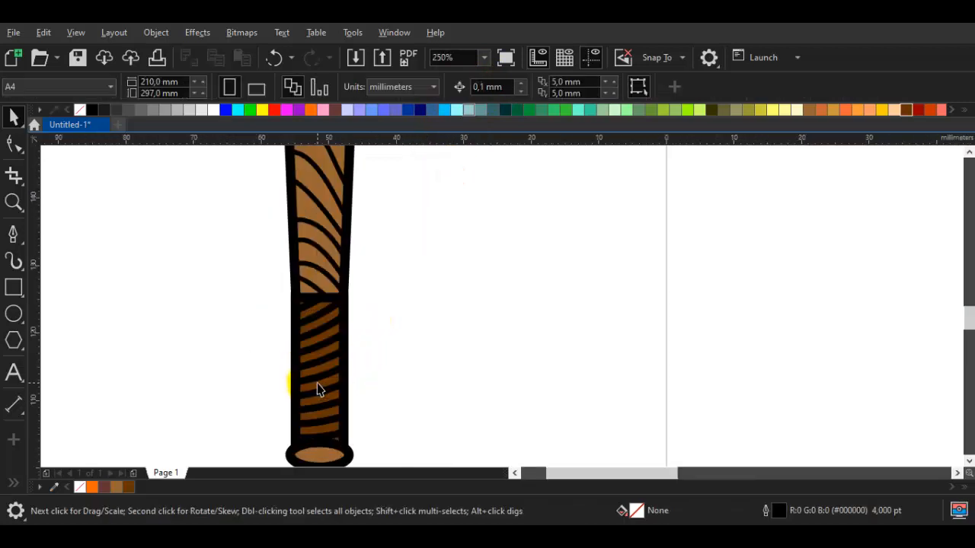
left_click(321, 383, "ctrl")
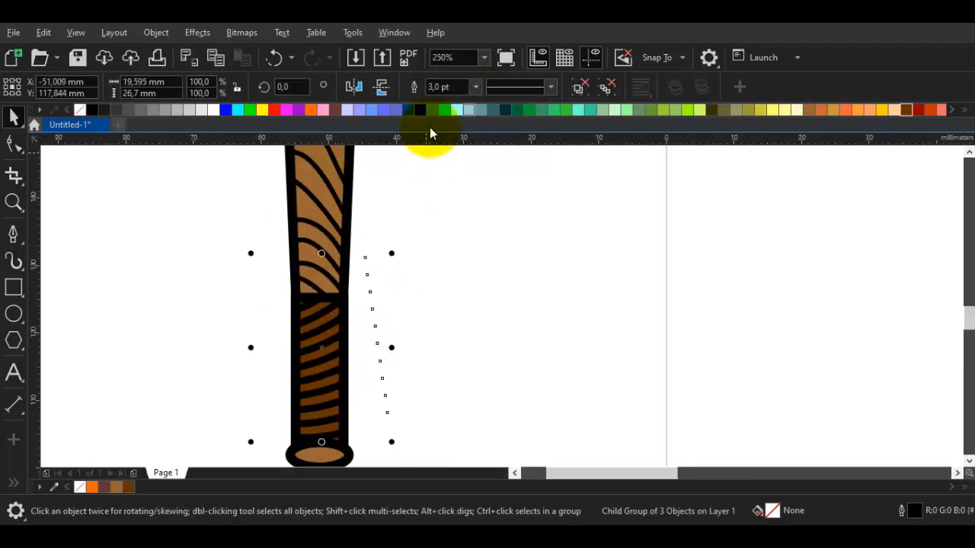
left_click(473, 88)
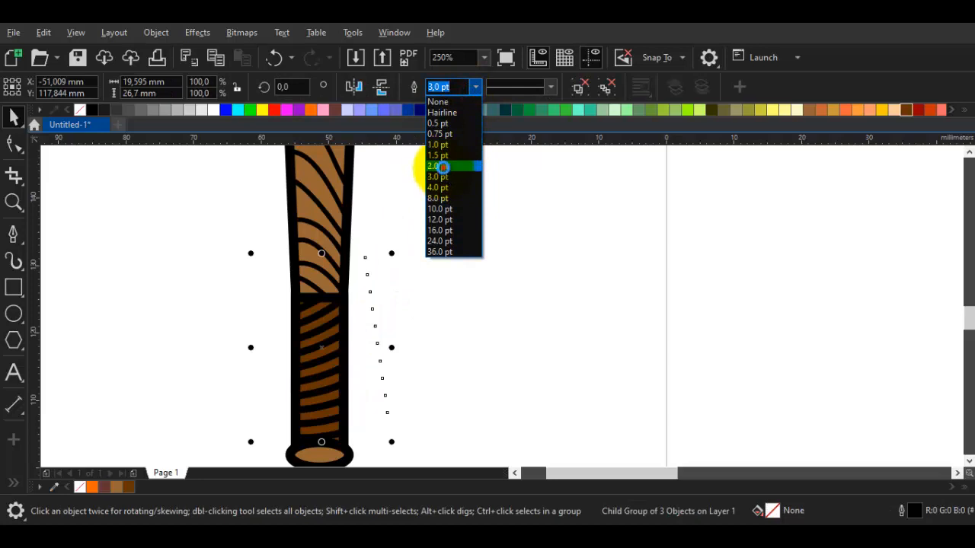
left_click(442, 167)
left_click(473, 287)
- Group the body, grip and knob of the bat copy
scroll(470, 299, "down", 2)
scroll(465, 335, "down", 1)
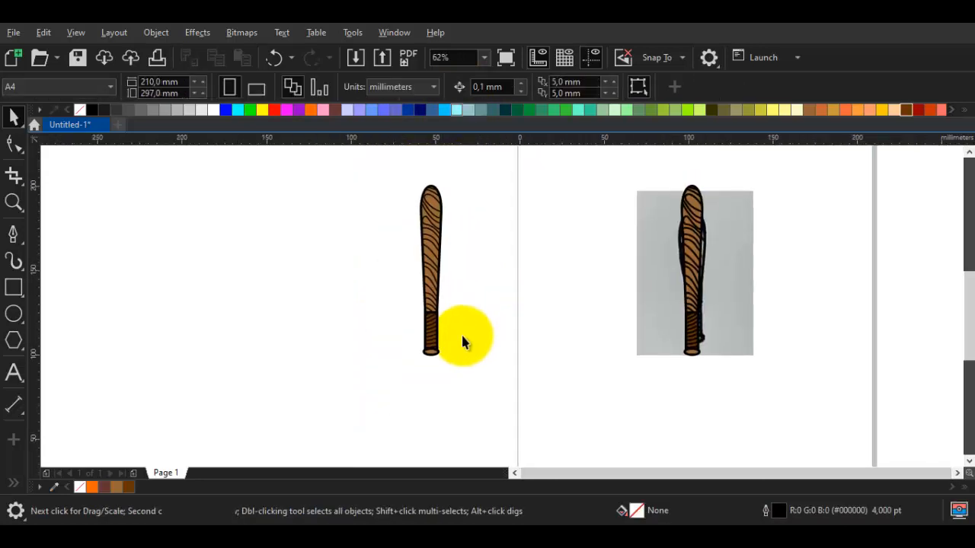
scroll(441, 228, "up", 3)
scroll(443, 241, "down", 2)
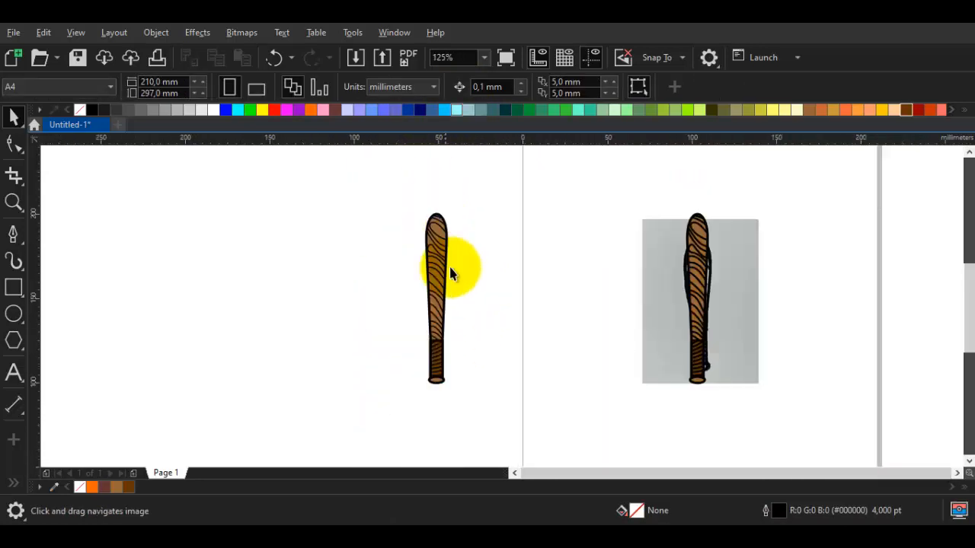
left_click_drag(472, 403, 398, 187)
left_click_drag(414, 233, 432, 254)
right_click(439, 254)
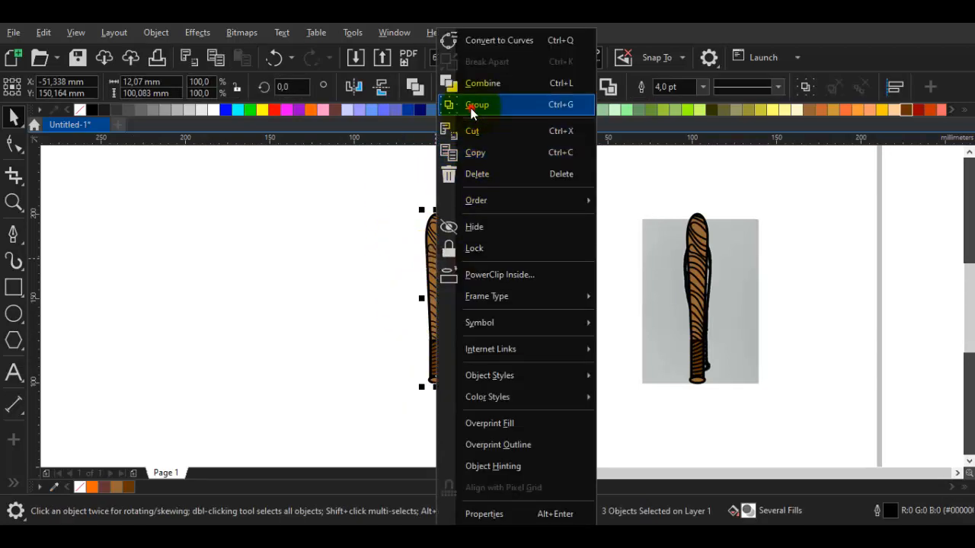
left_click(471, 105)
scroll(440, 277, "up", 2)
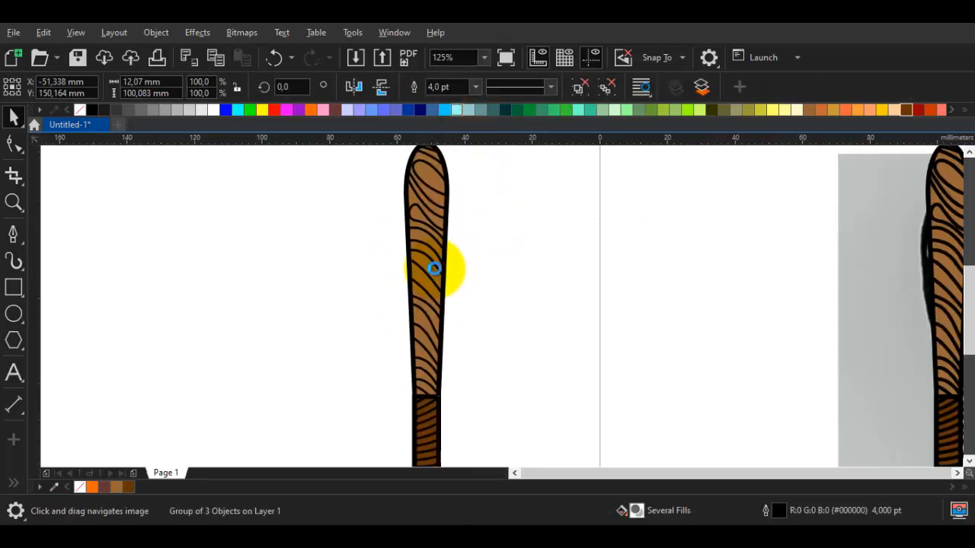
scroll(454, 279, "down", 2)
left_click(460, 276)
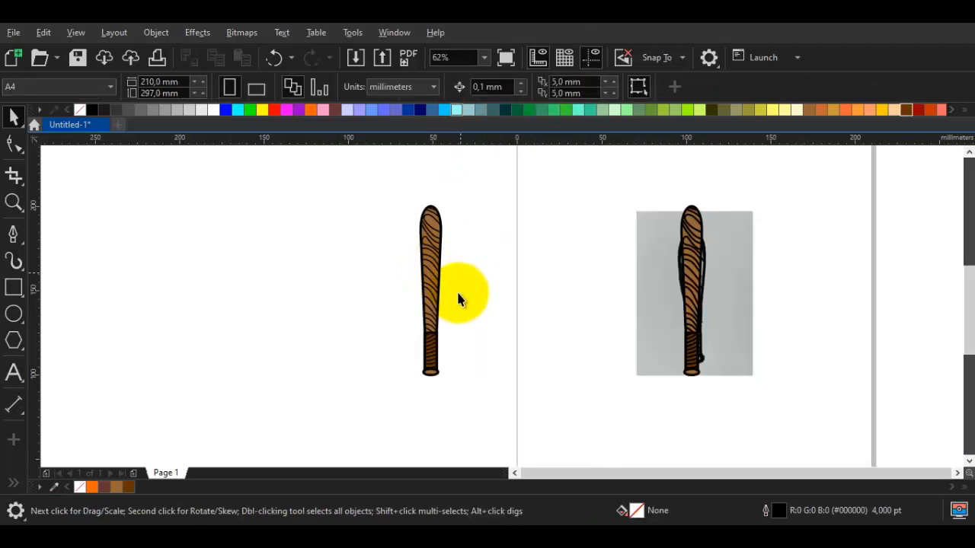
- Ungroup the bat copy into its separate body, grip and knob
scroll(433, 352, "up", 3)
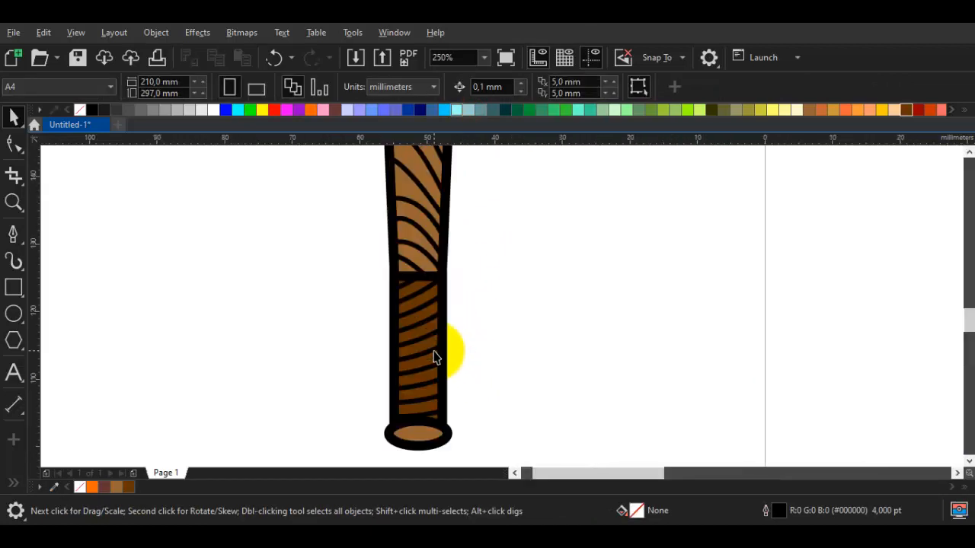
scroll(434, 351, "down", 1)
scroll(434, 350, "up", 1)
left_click(415, 433)
scroll(418, 426, "up", 2)
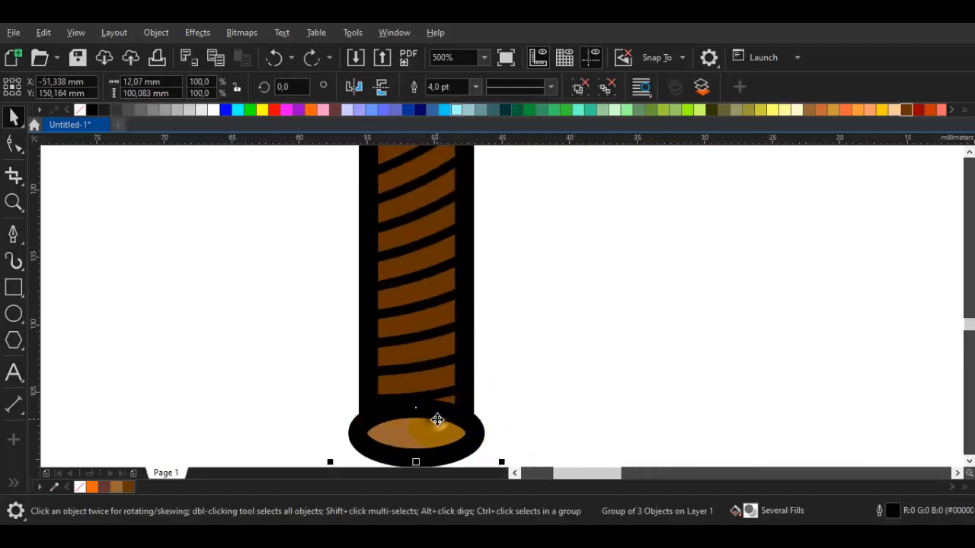
right_click(437, 419)
left_click(497, 383)
- Narrow the knob ellipse symmetrically to about 7.7 mm wide and lower its upper edge to make it about 3.1 mm high
left_click(406, 447)
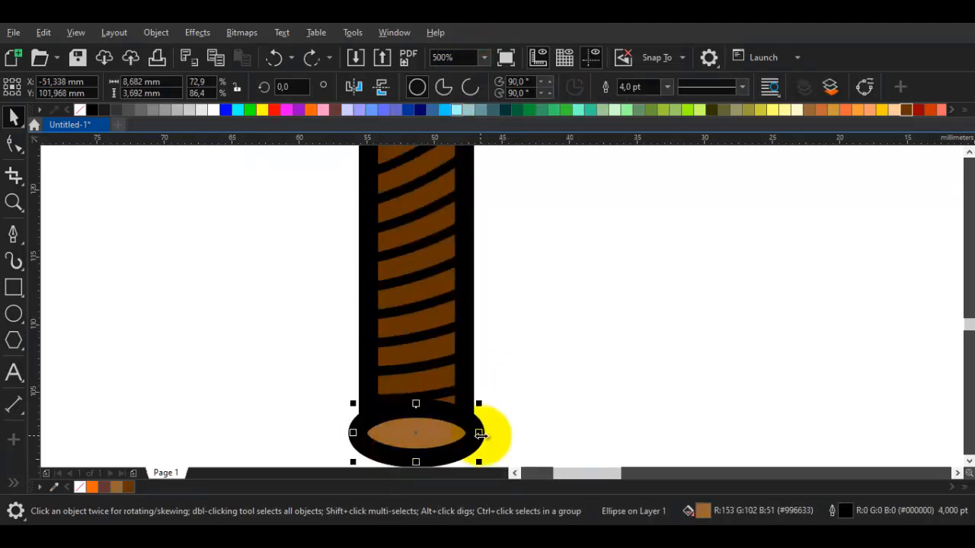
scroll(480, 434, "up", 2)
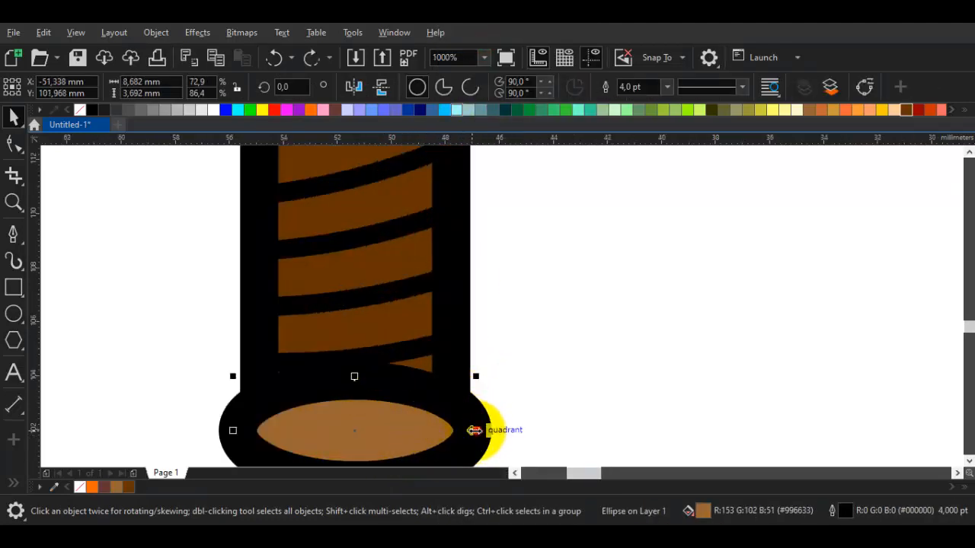
left_click_drag(474, 430, 463, 430)
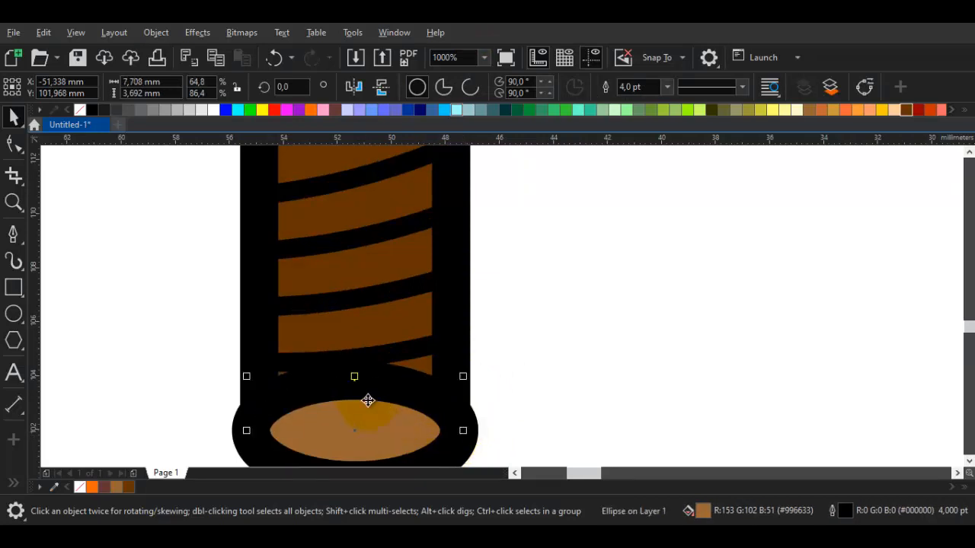
left_click_drag(355, 385, 354, 397)
left_click(509, 385)
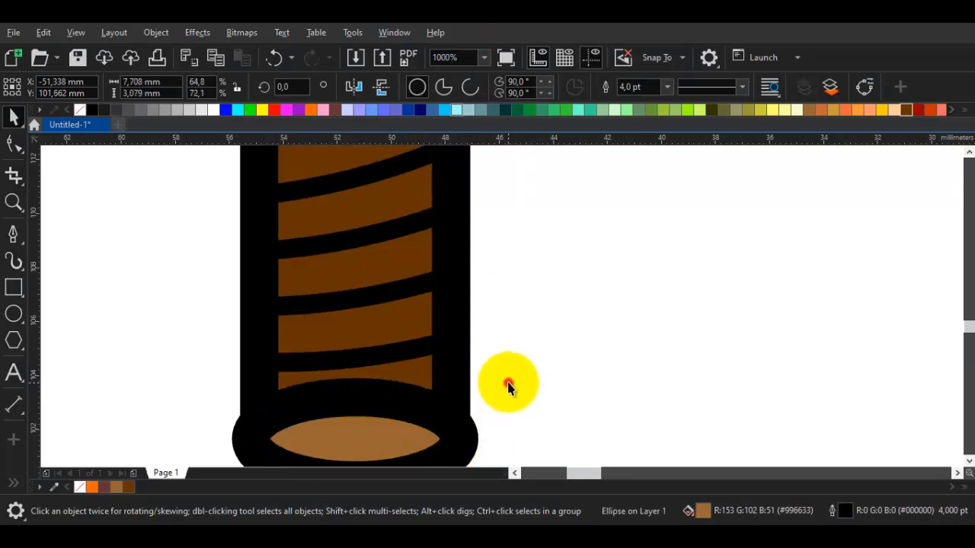
- Group the body, grip and resized knob of the bat copy and frame the finished bat in the view
scroll(509, 392, "down", 3)
scroll(527, 409, "down", 2)
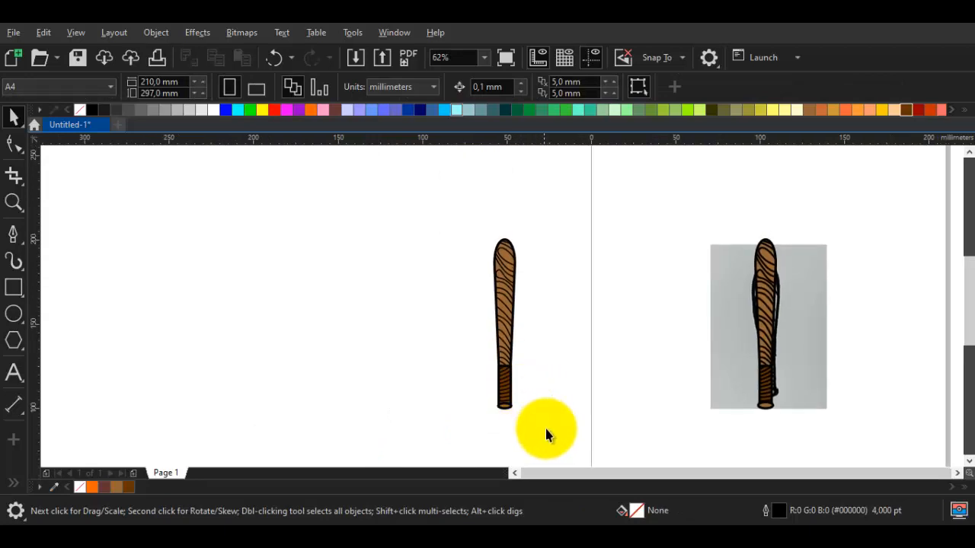
left_click_drag(544, 429, 435, 222)
right_click(517, 256)
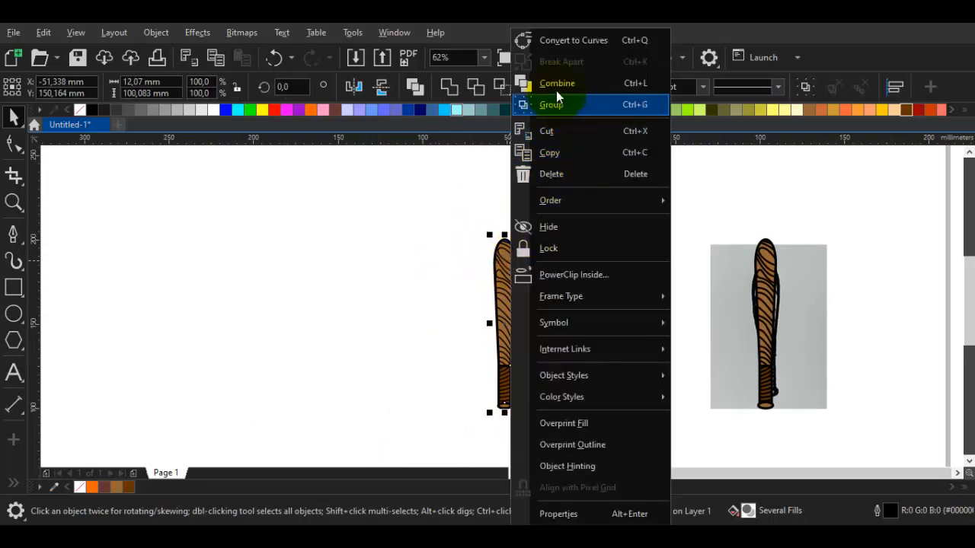
left_click(561, 101)
key("ctrl+g")
scroll(508, 297, "up", 2)
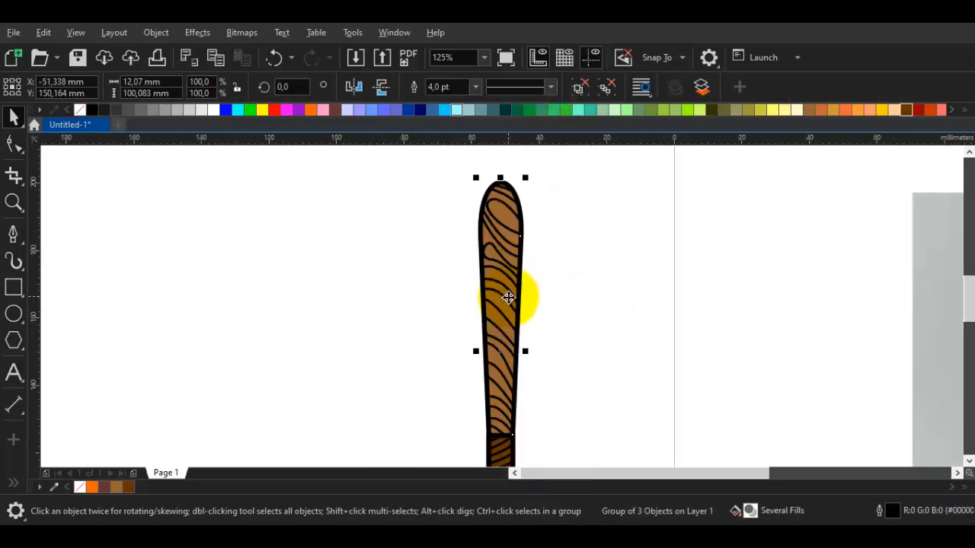
scroll(508, 297, "down", 2)
key("z")
left_click_drag(473, 233, 544, 425)
key("space")
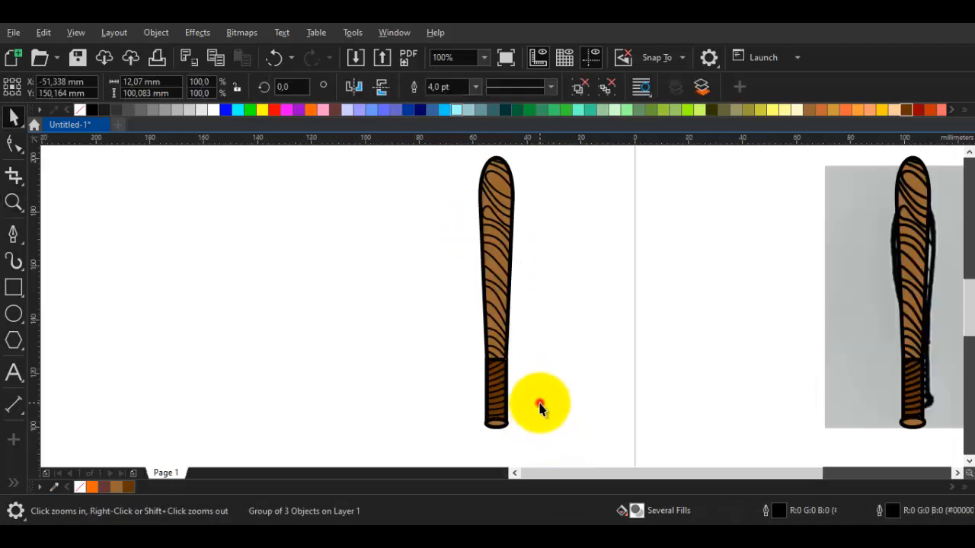
left_click(554, 424)
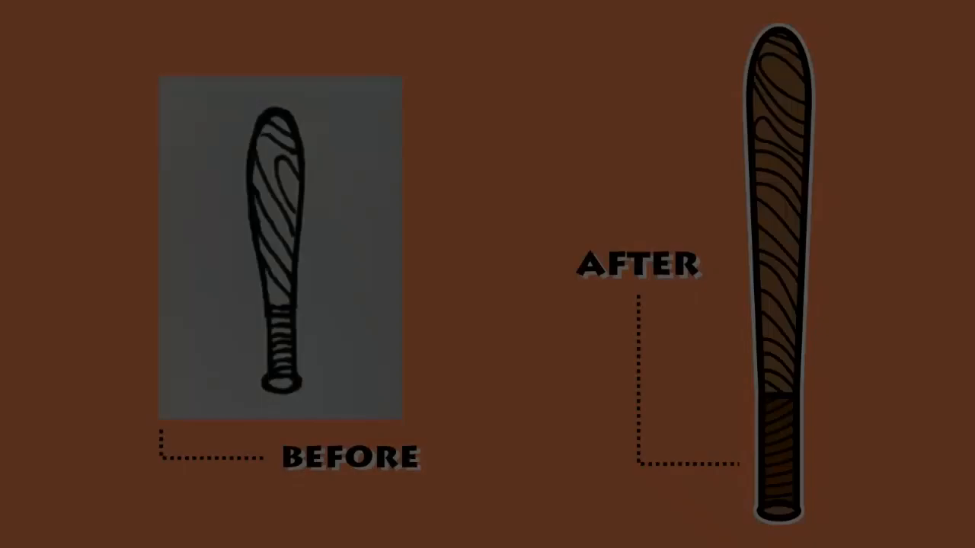